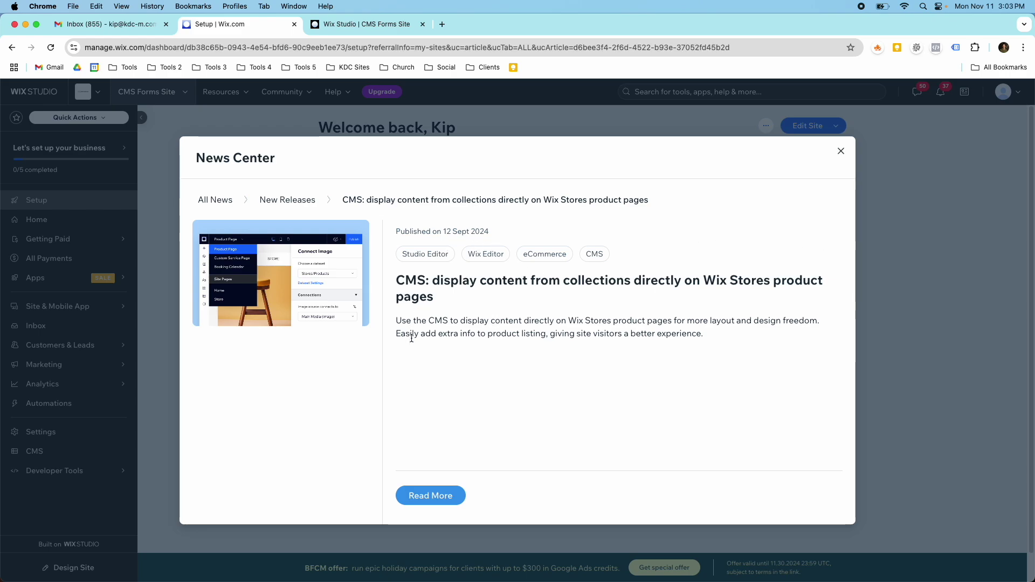
Switch to the 'Wix Studio | CMS Forms Site' browser tab to show the site editor
click(352, 25)
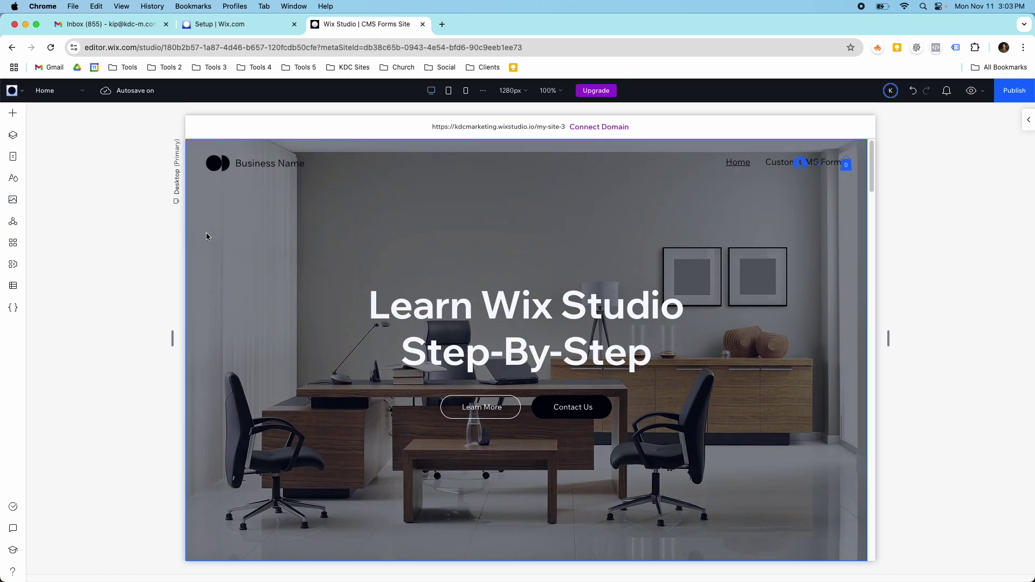
Glance at the My Business panel, close it, and bring up the CMS panel instead
click(18, 266)
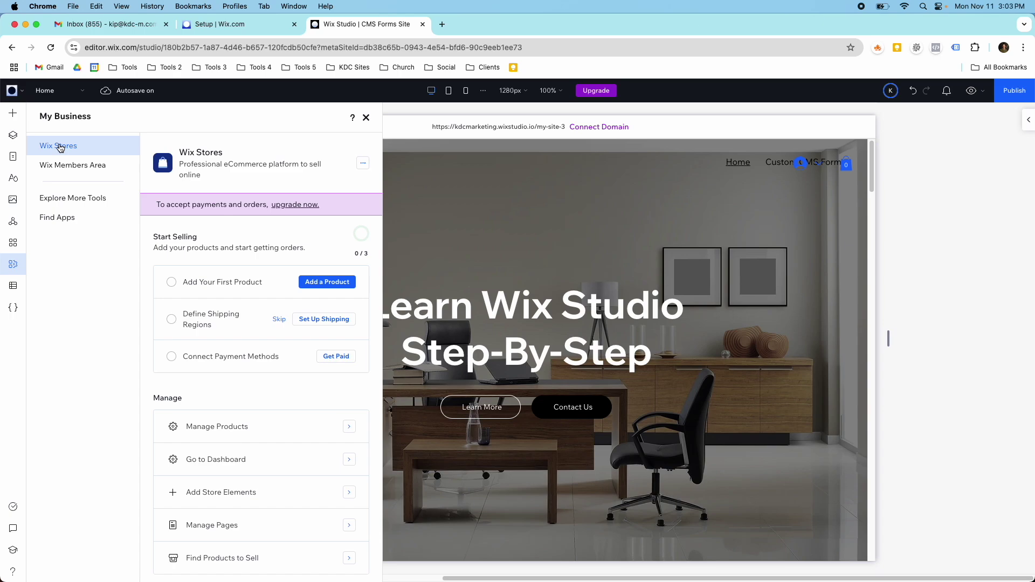
click(366, 118)
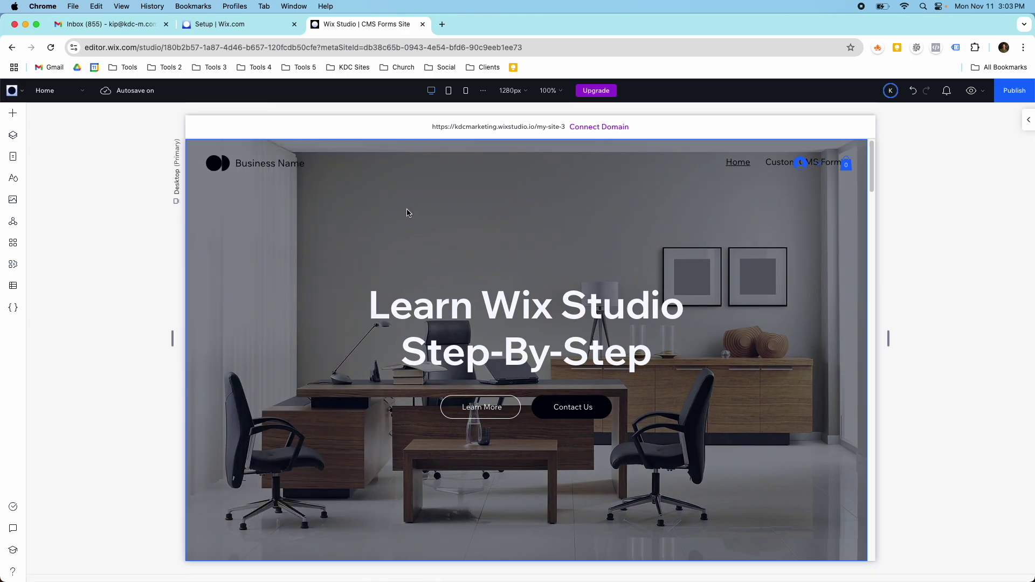
click(12, 287)
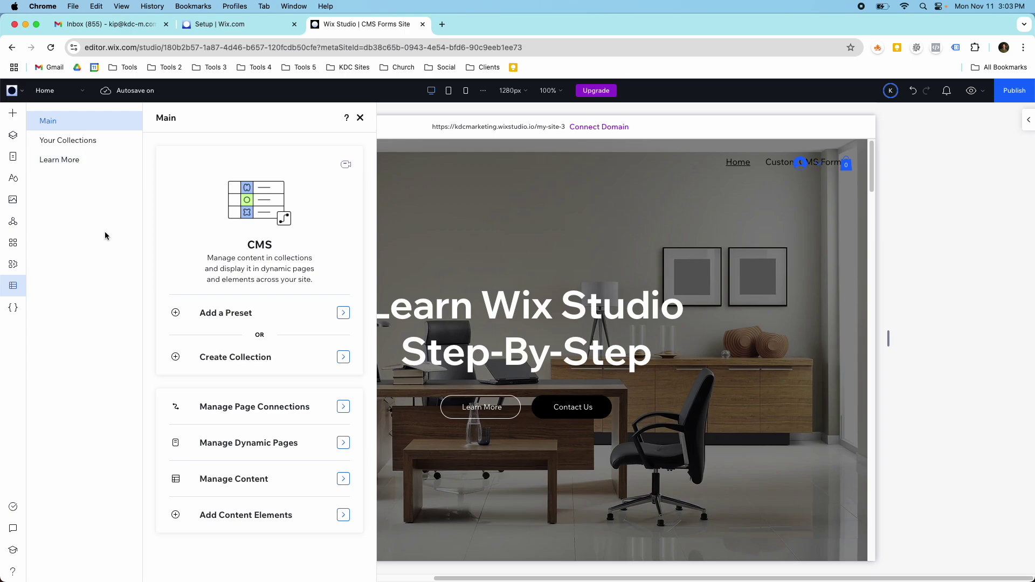
Show the site's own collections under Your Collections
click(76, 140)
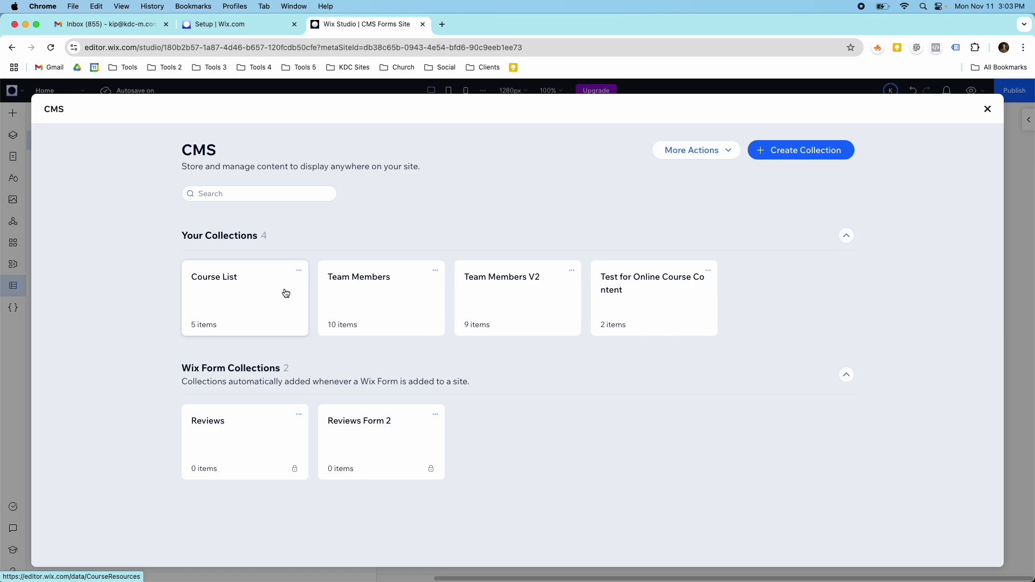
Turn on Wix App Collections in the CMS advanced settings, then close the CMS manager
click(695, 149)
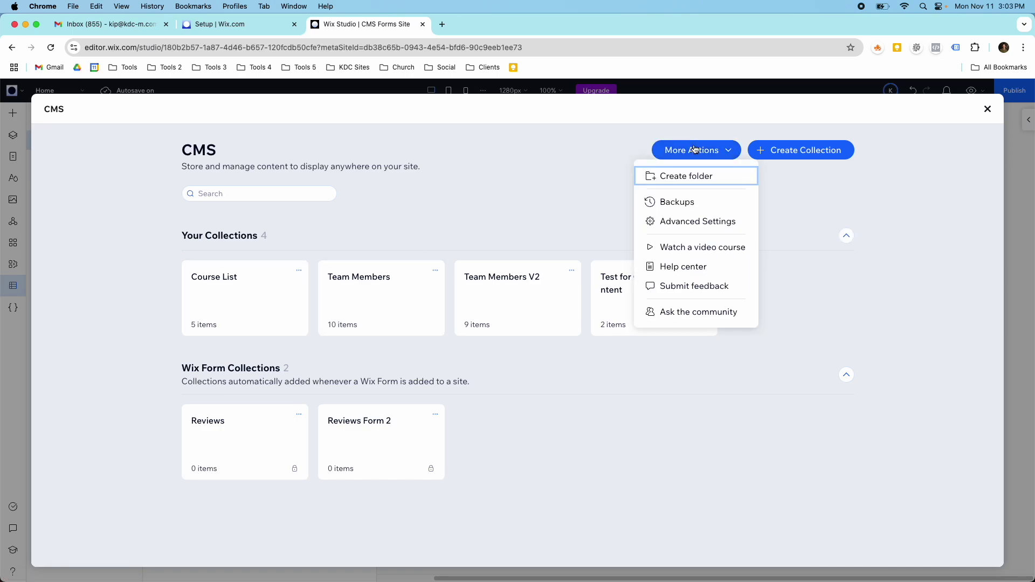
click(668, 222)
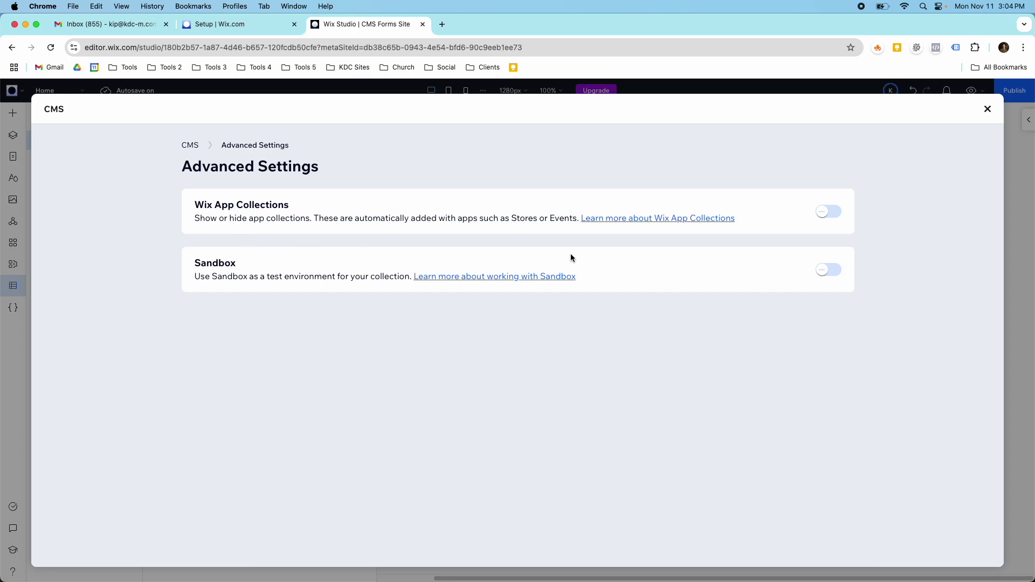
click(829, 212)
drag(525, 218, 559, 218)
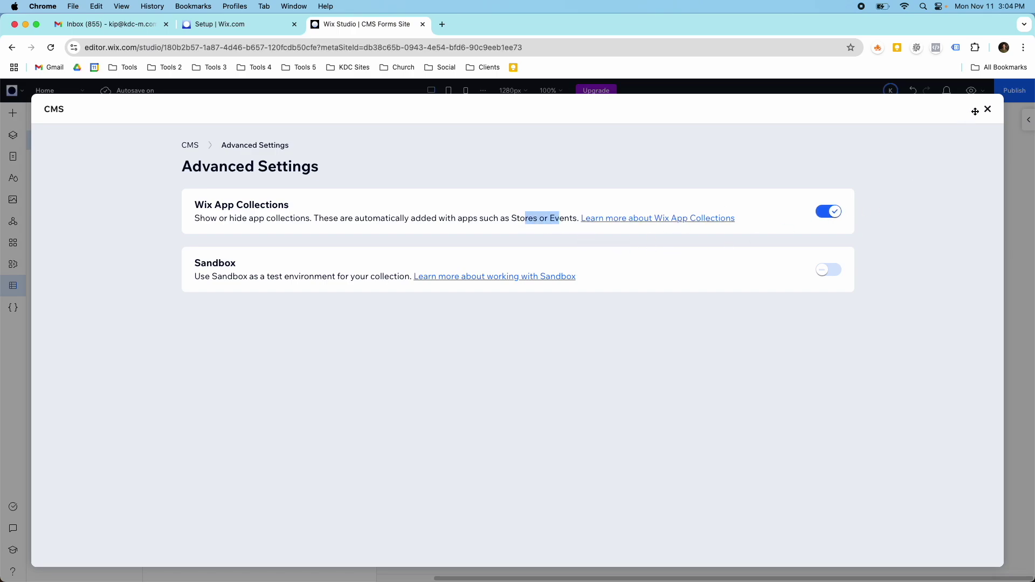
click(988, 109)
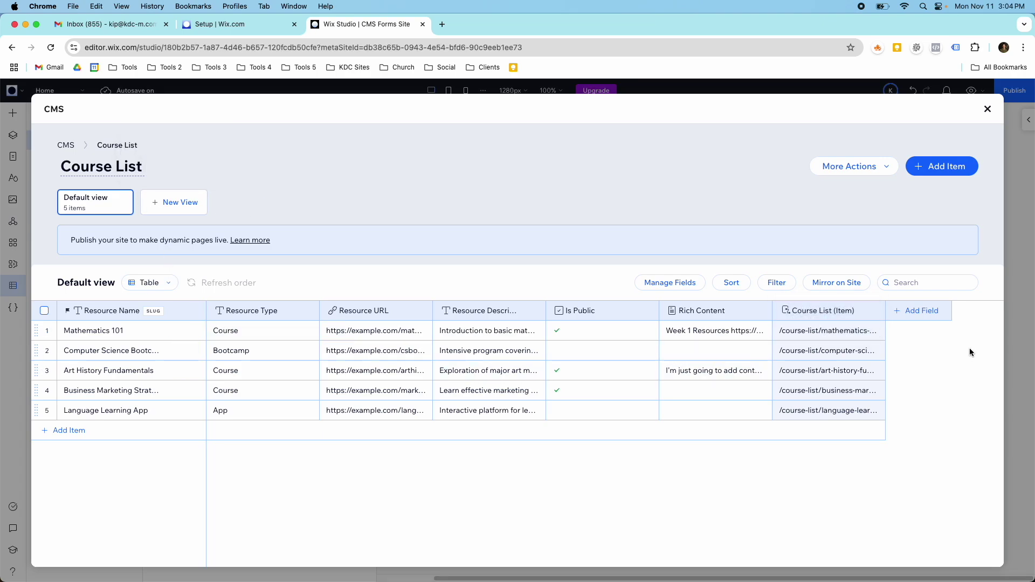
Add a new field to Course List with the Reference field type
click(909, 315)
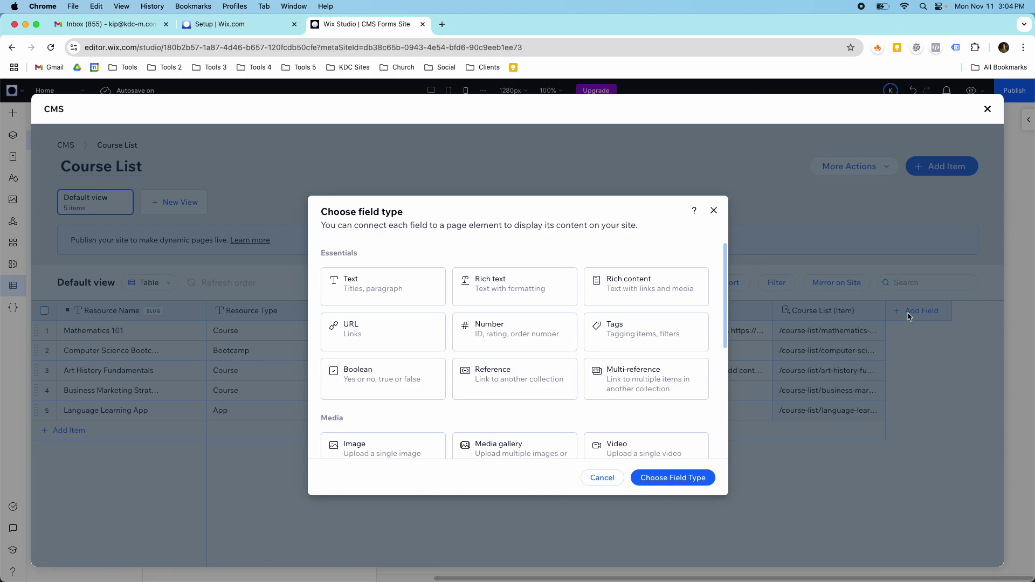
scroll(623, 345, down, 2)
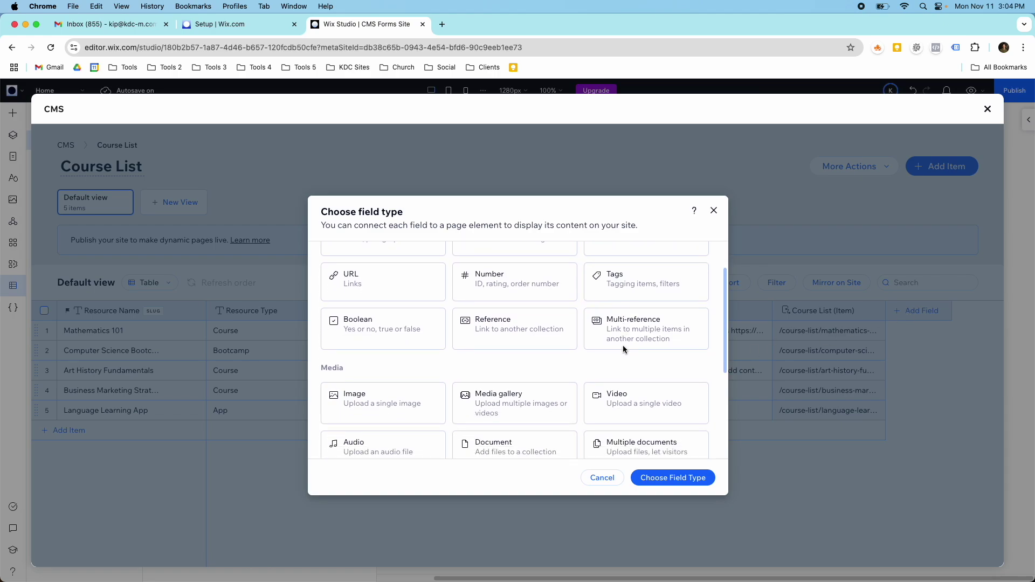
click(522, 339)
click(646, 479)
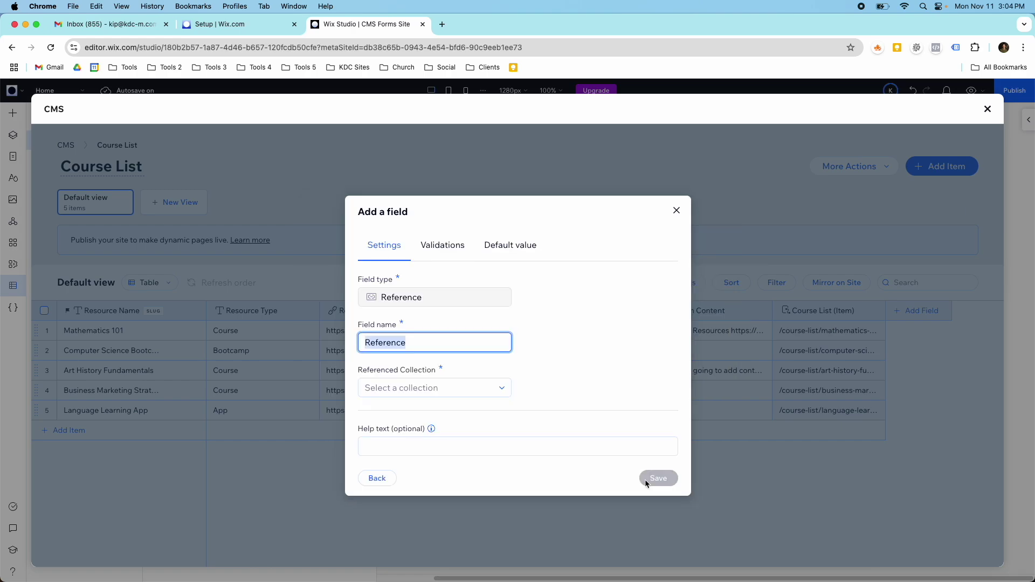
Point the Reference field at the Stores Products collection and save it
click(489, 387)
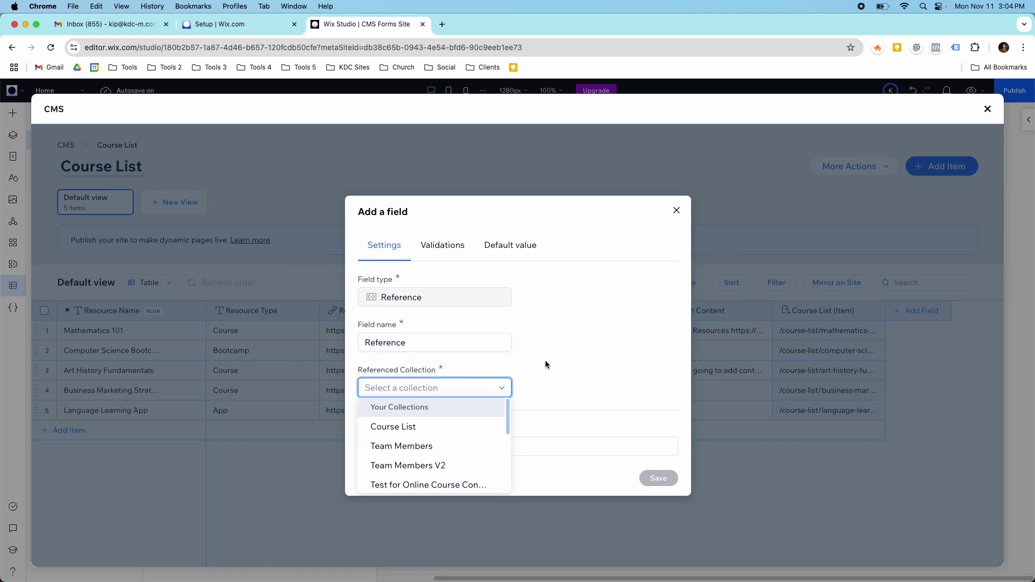
scroll(472, 415, down, 3)
scroll(470, 415, down, 2)
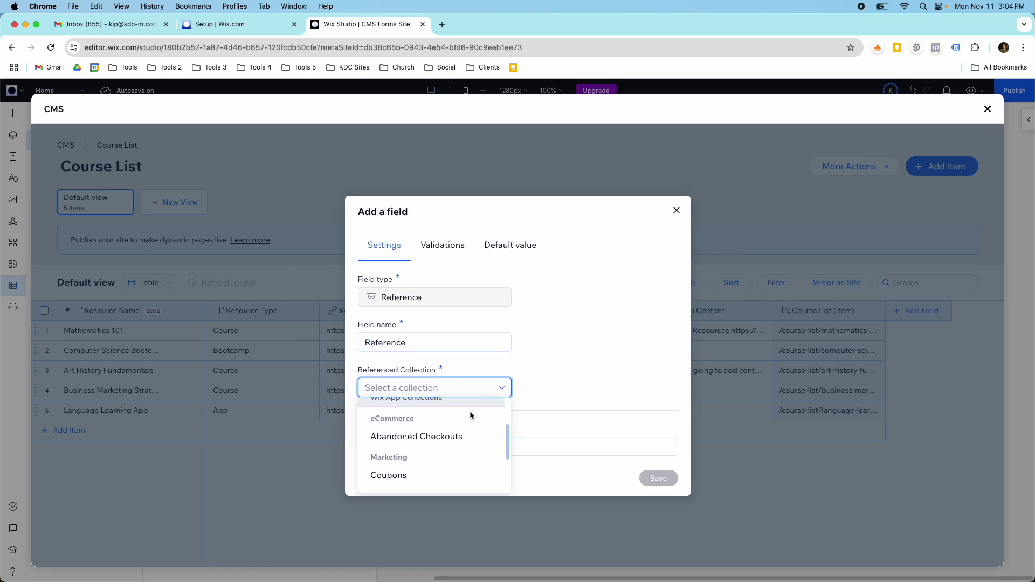
scroll(471, 415, up, 4)
scroll(471, 415, up, 2)
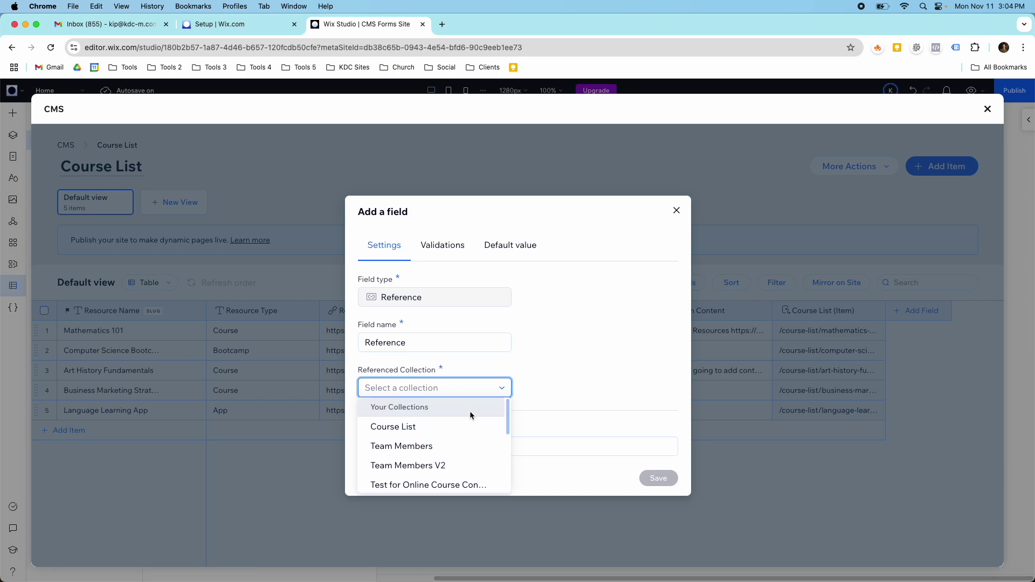
scroll(470, 415, down, 5)
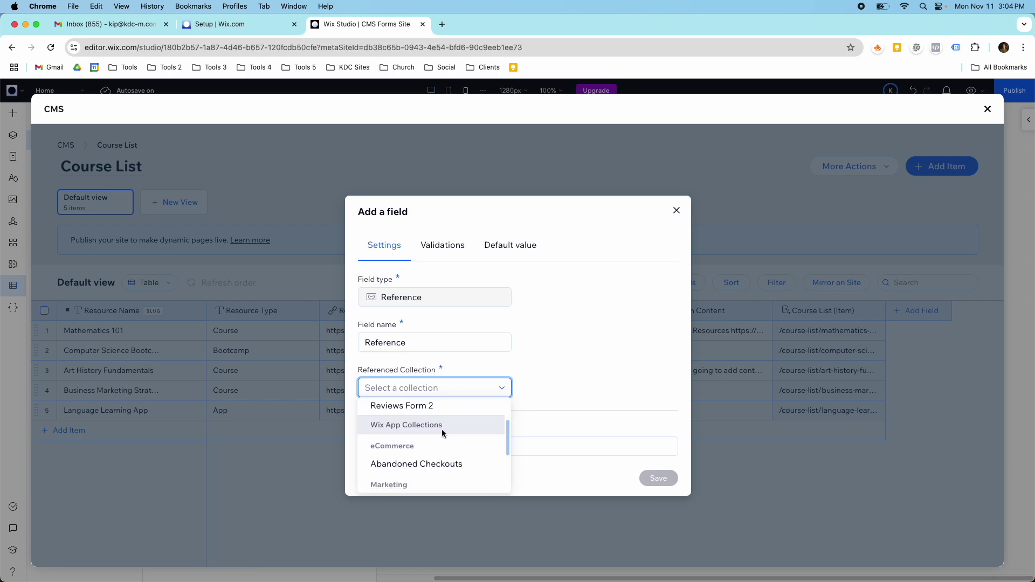
scroll(433, 439, down, 4)
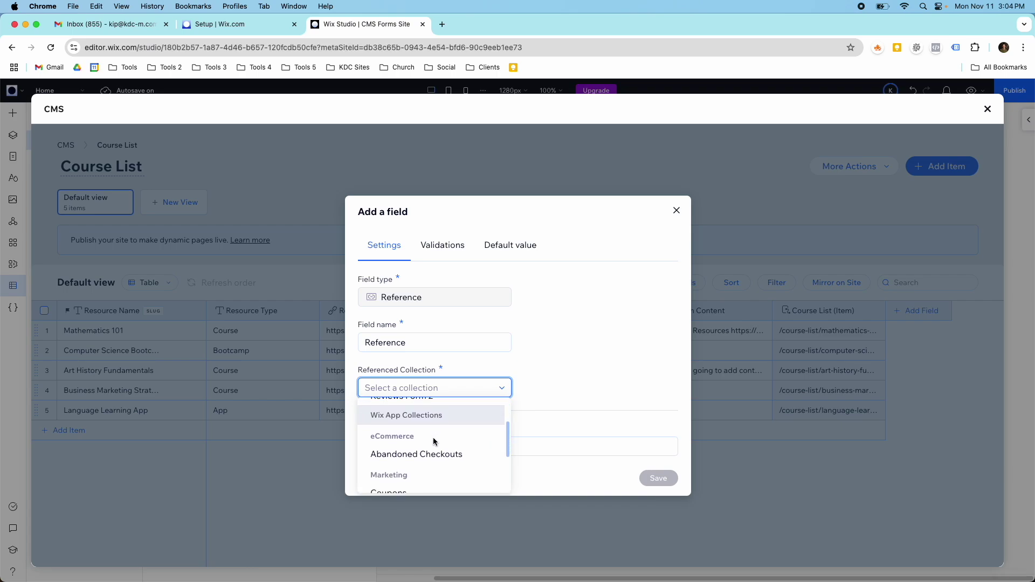
scroll(434, 443, down, 5)
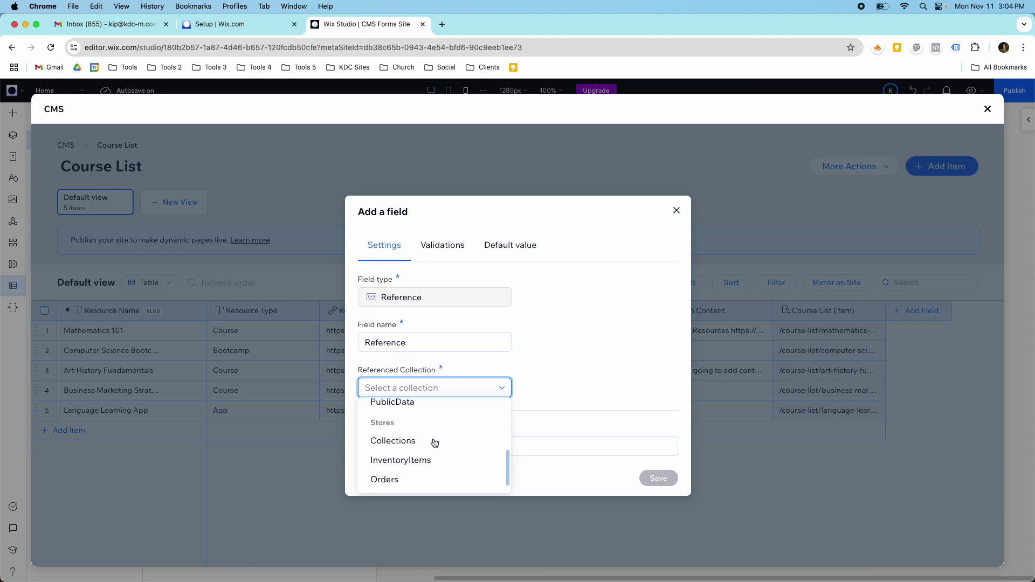
scroll(412, 426, up, 5)
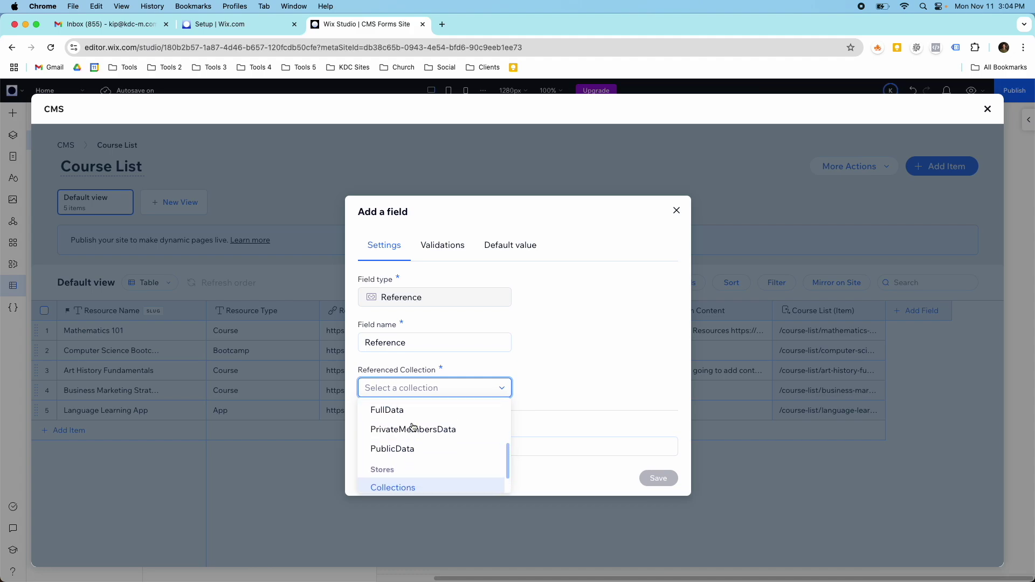
scroll(412, 426, up, 2)
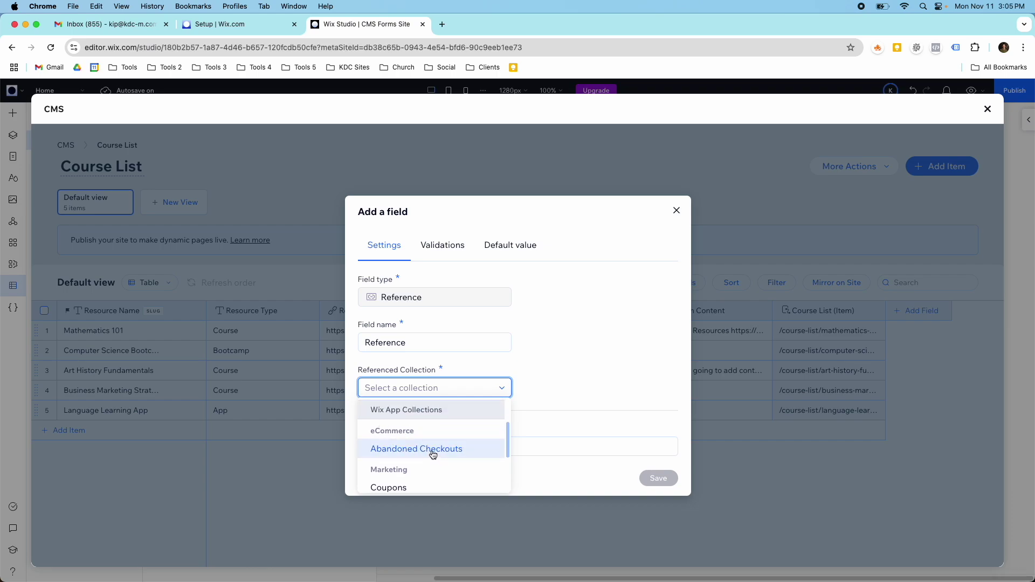
scroll(448, 461, down, 5)
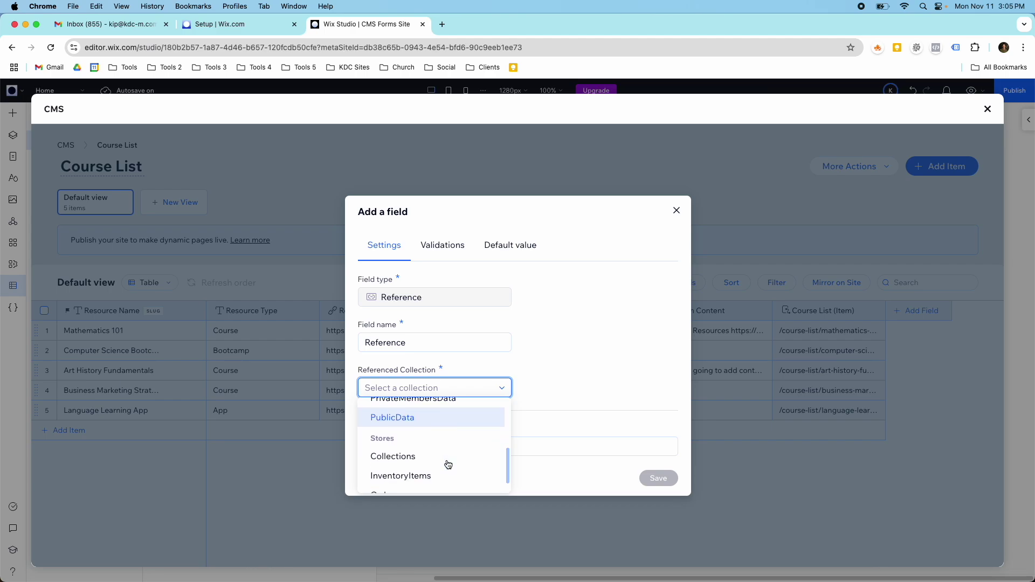
scroll(448, 464, down, 3)
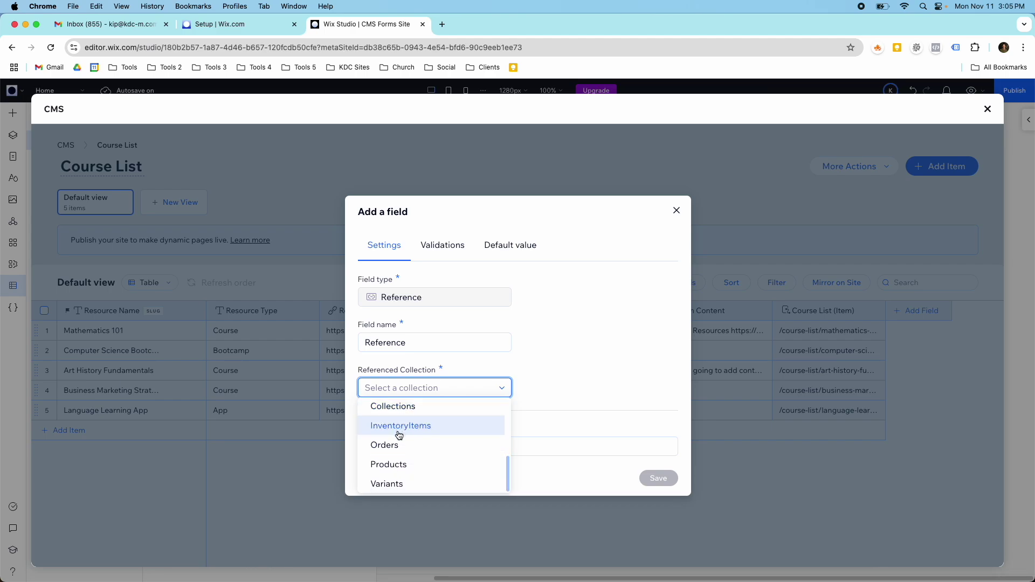
click(399, 464)
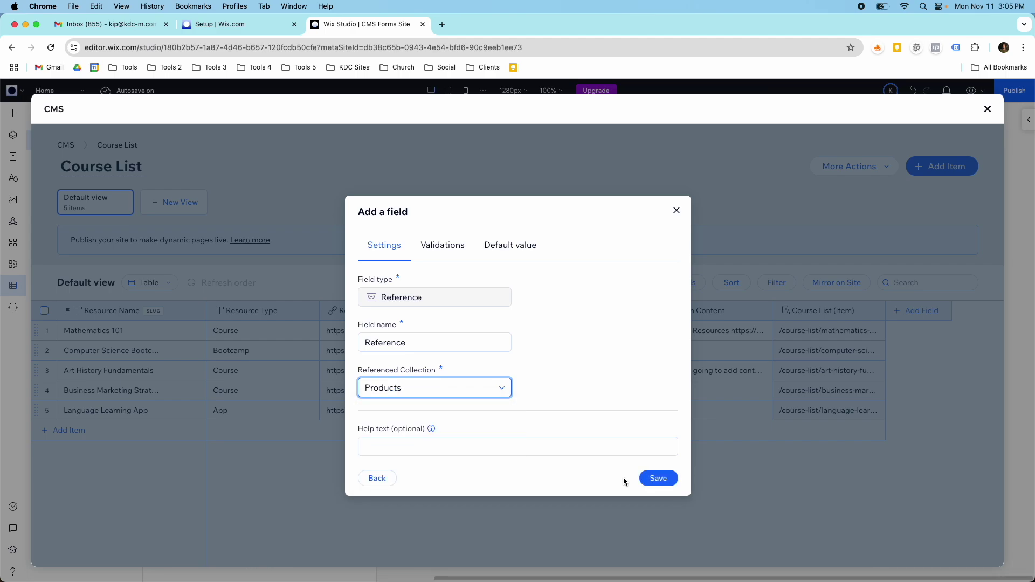
click(655, 481)
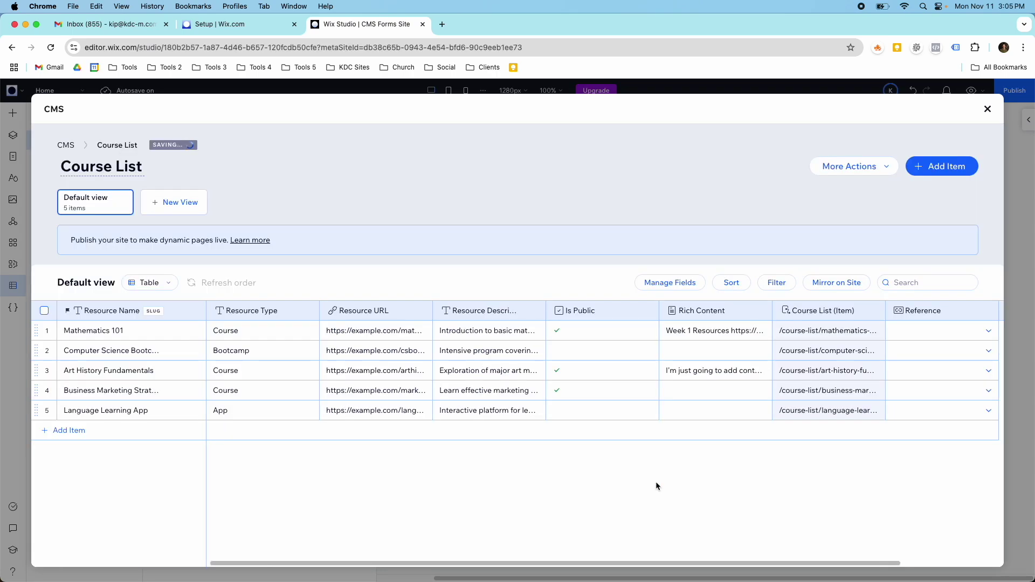
Set Mathematics 101's Reference to the 'I'm a product' item and close the CMS manager
click(961, 332)
click(987, 333)
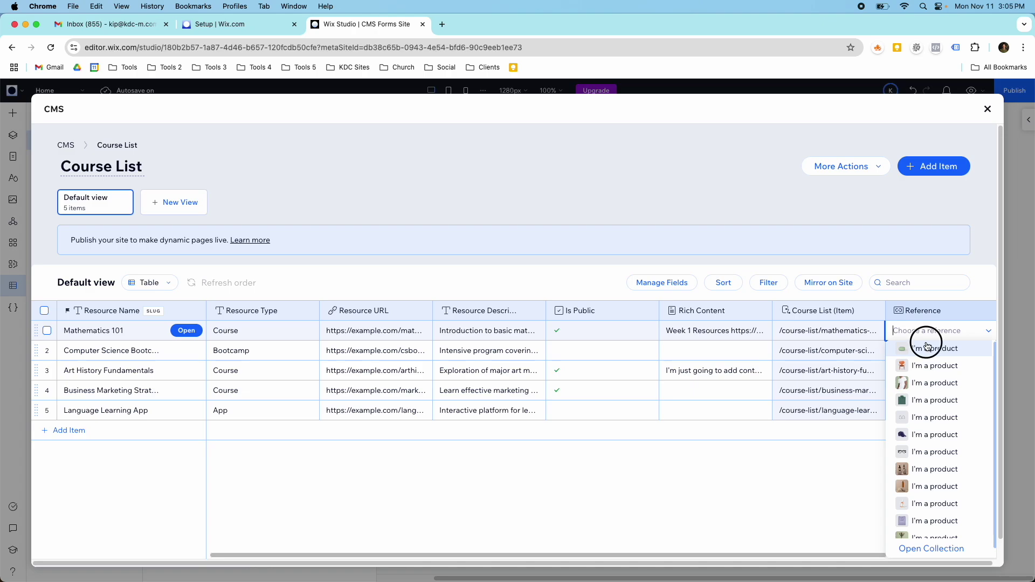
click(927, 348)
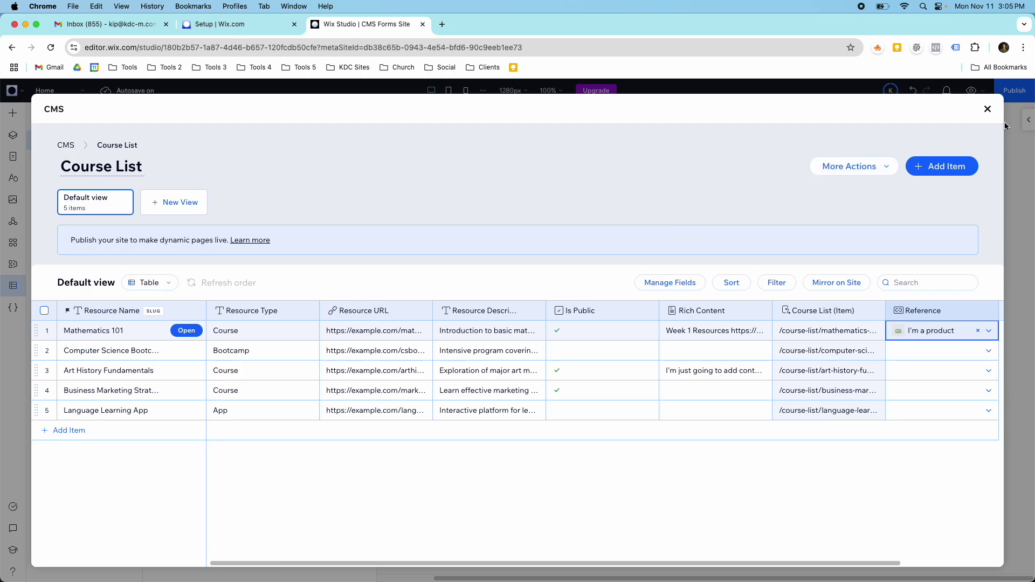
click(987, 109)
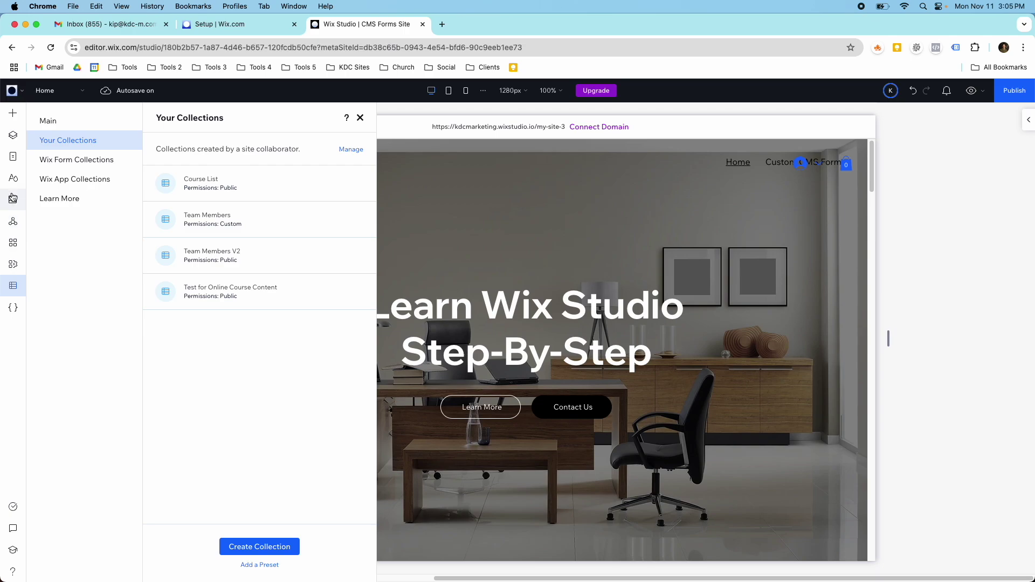
Switch the canvas to the Product Page and dismiss the collections overview
click(59, 89)
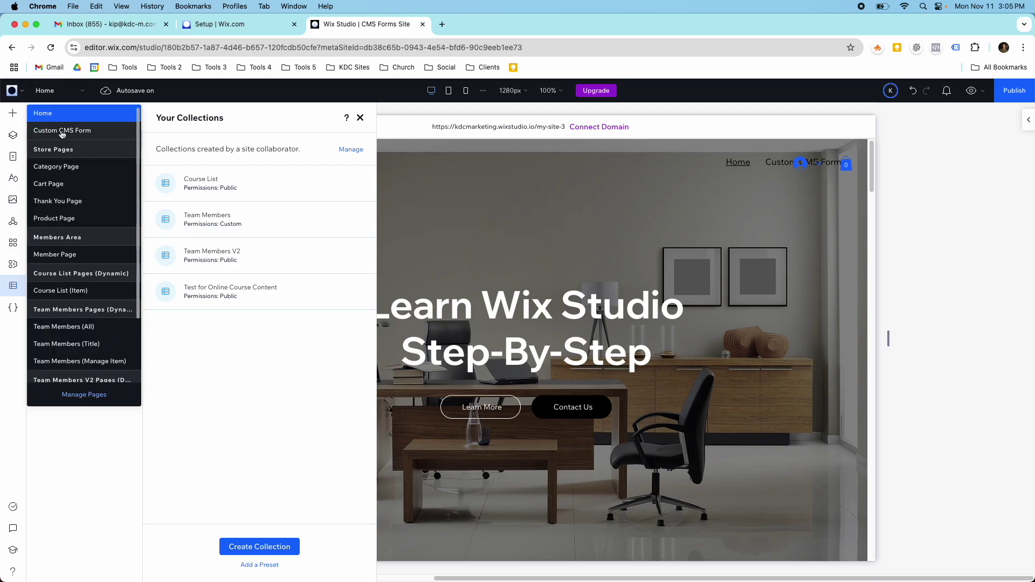
click(69, 217)
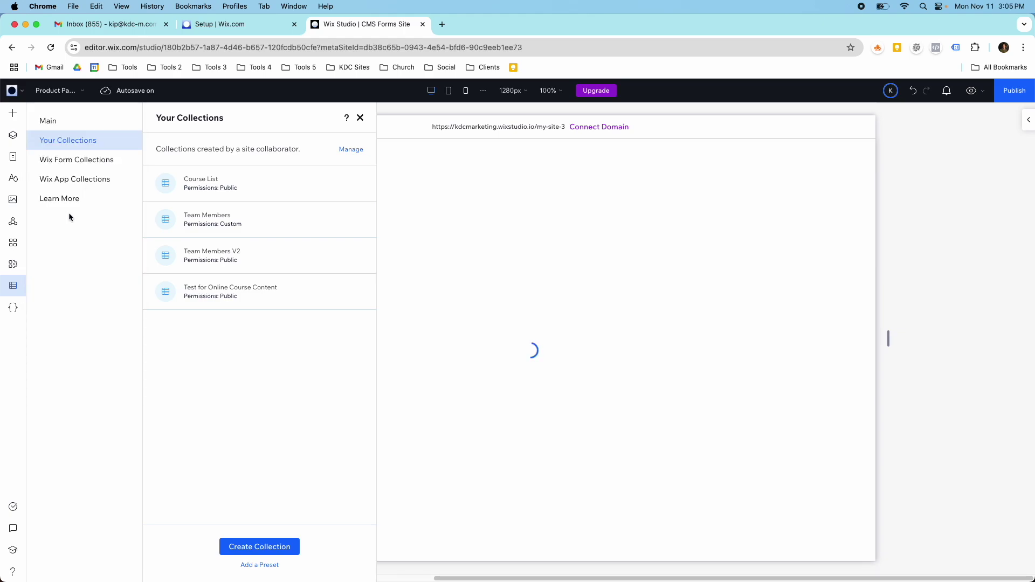
click(360, 118)
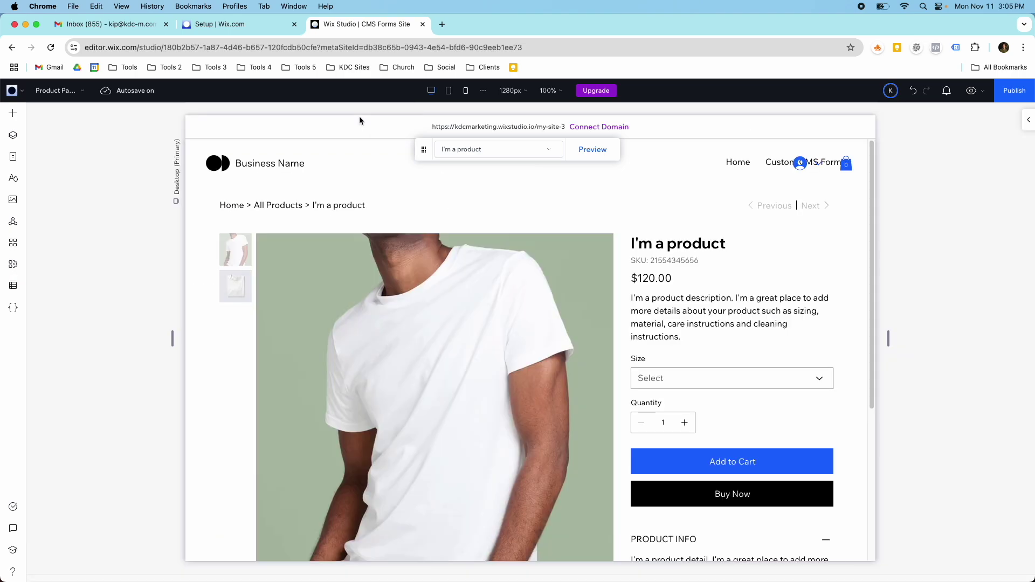
Insert a blank section below the product section
scroll(454, 269, down, 2)
scroll(455, 273, down, 5)
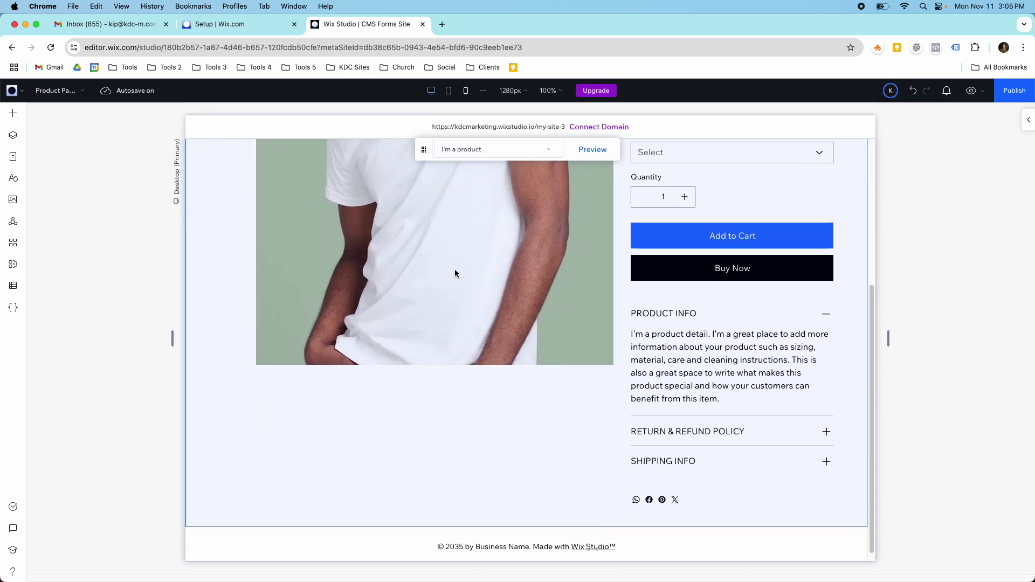
scroll(560, 397, up, 7)
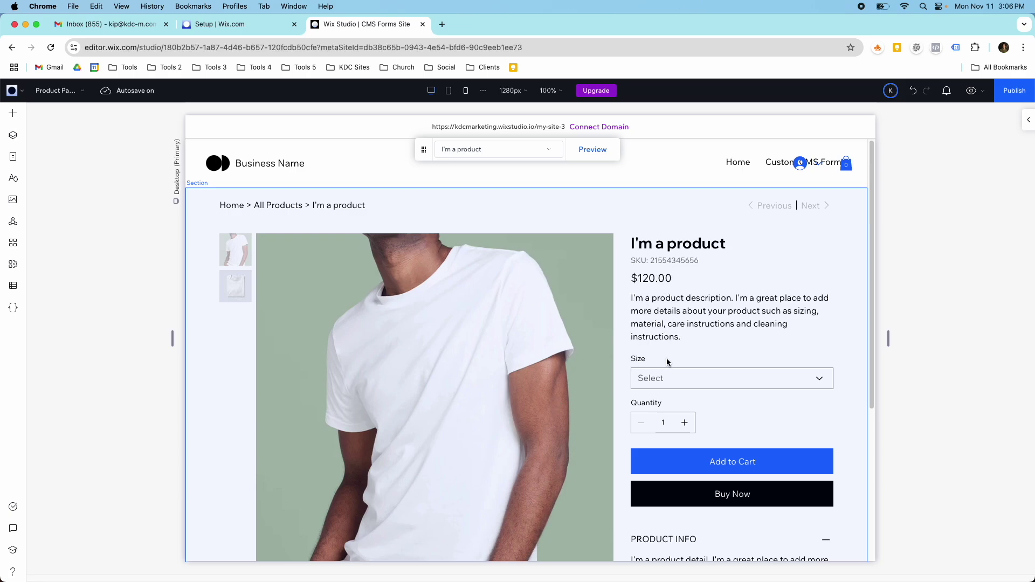
scroll(667, 361, down, 5)
click(503, 493)
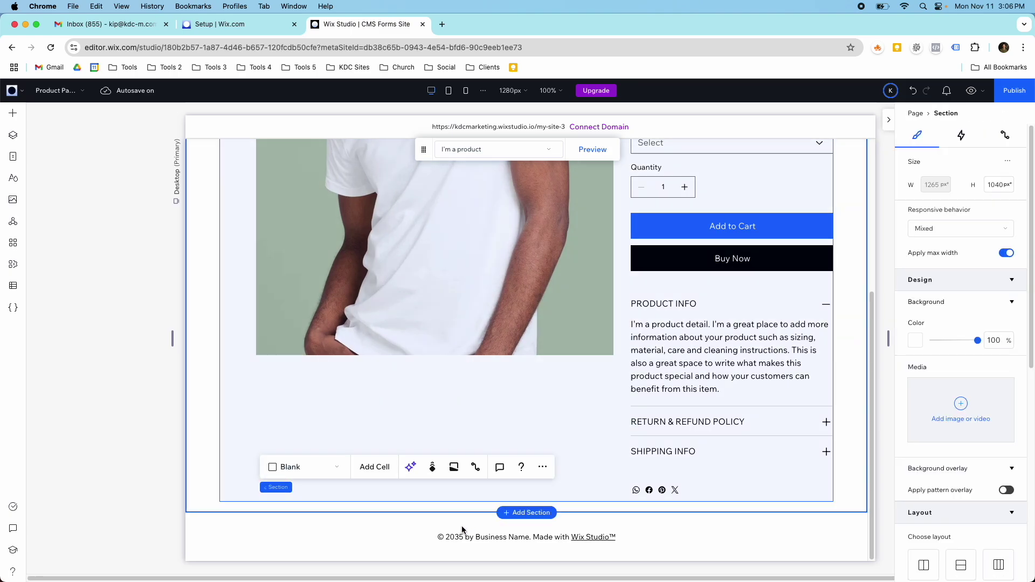
scroll(517, 512, down, 4)
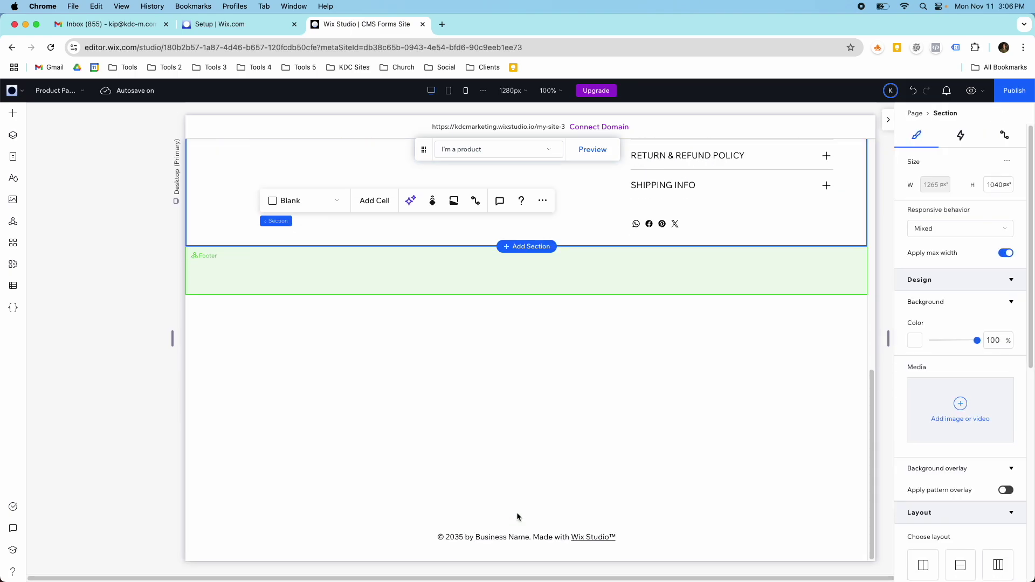
click(516, 512)
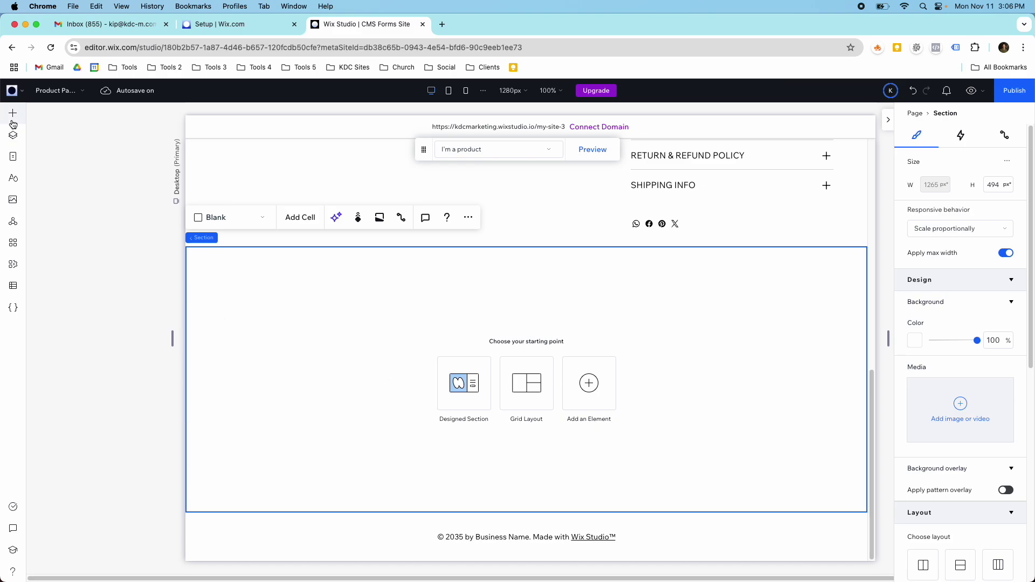
click(14, 286)
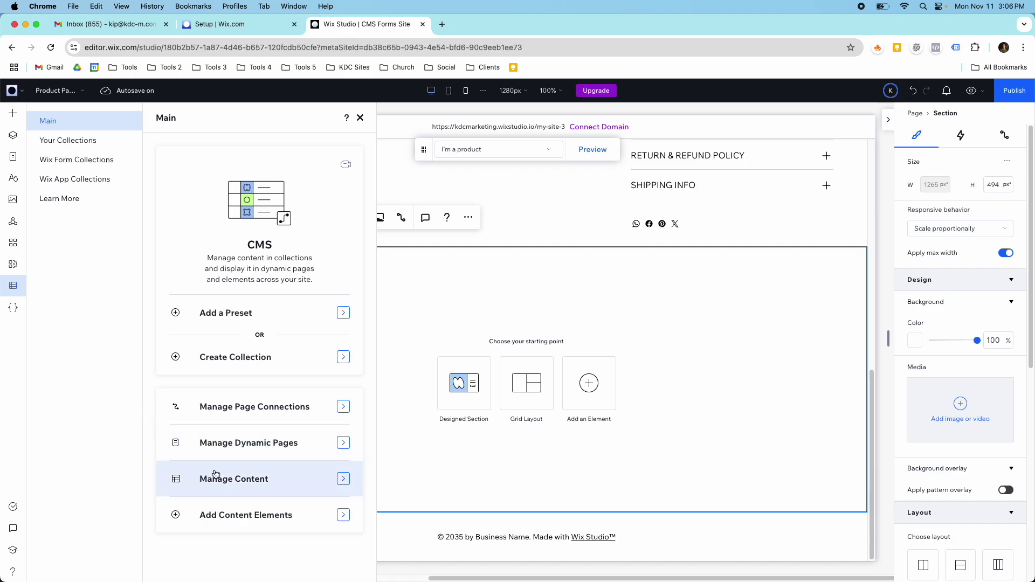
Add a CMS rich content viewer to the new section
click(343, 525)
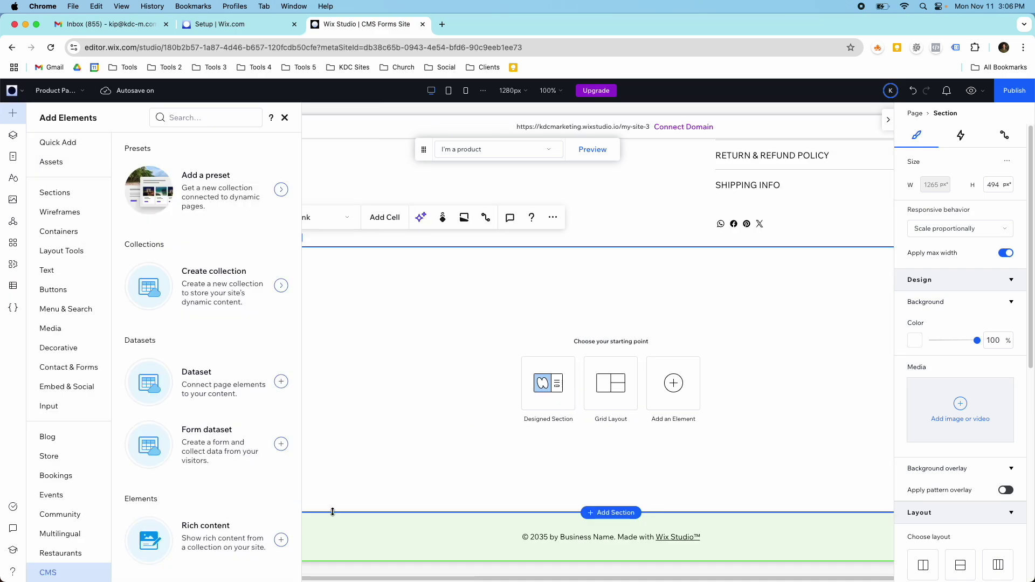
click(211, 523)
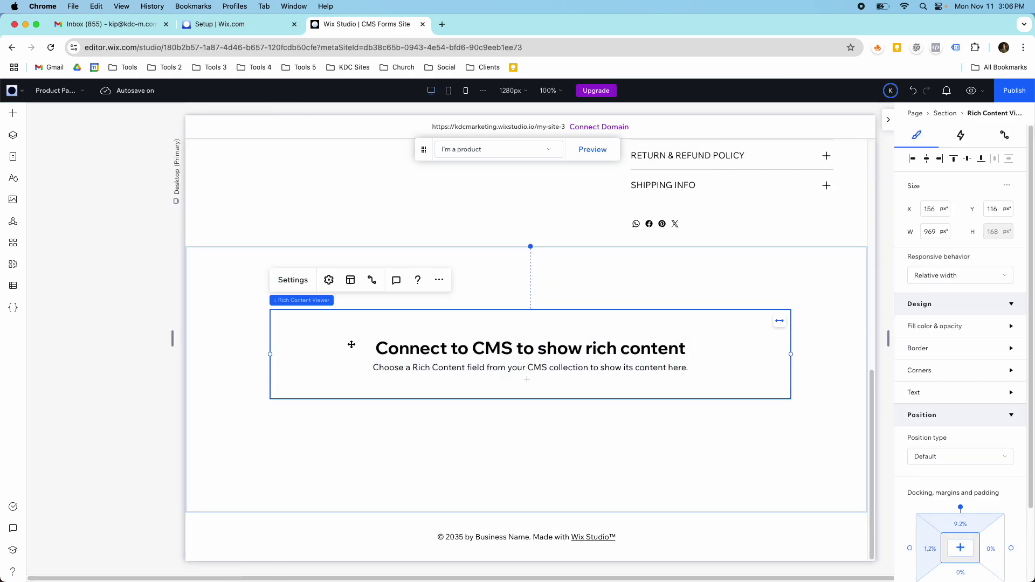
click(15, 288)
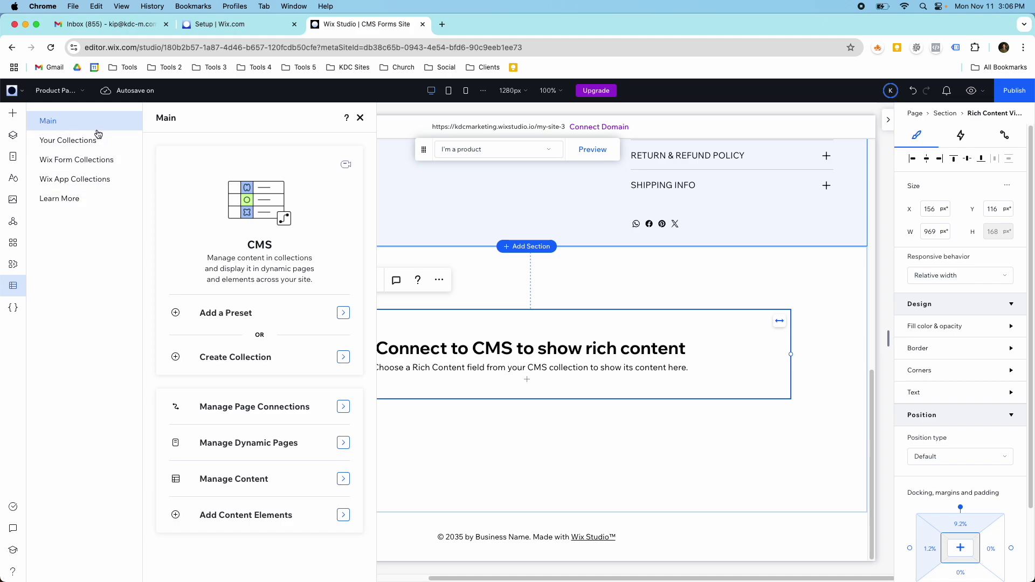
click(263, 518)
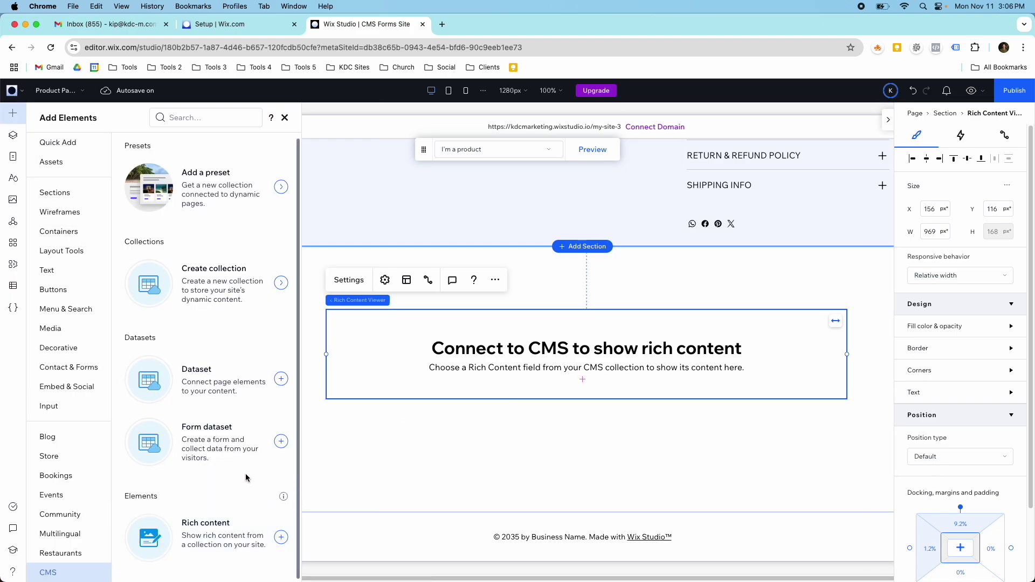
click(389, 364)
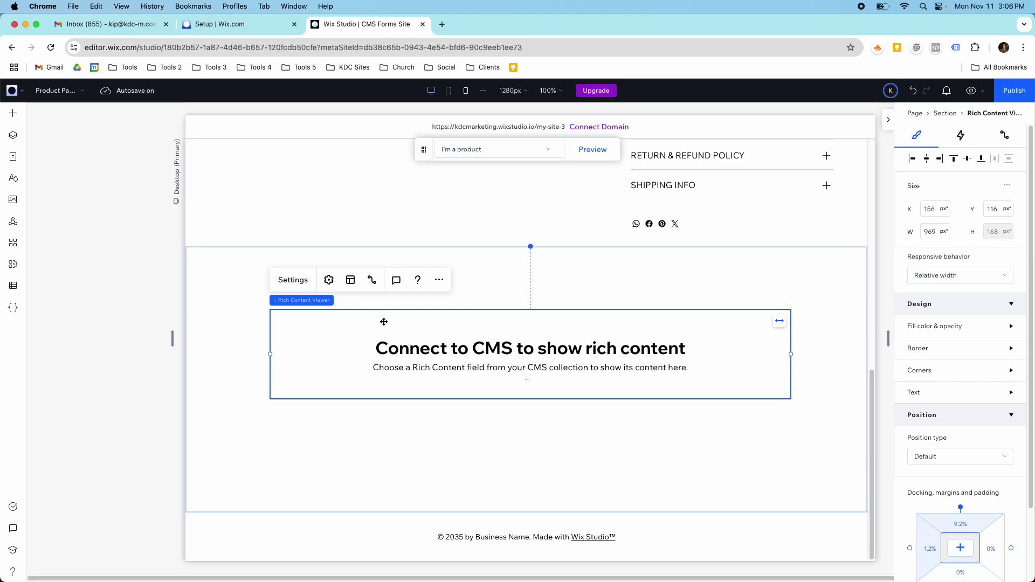
Connect the viewer to a new Course List dataset's Rich Content field
click(372, 280)
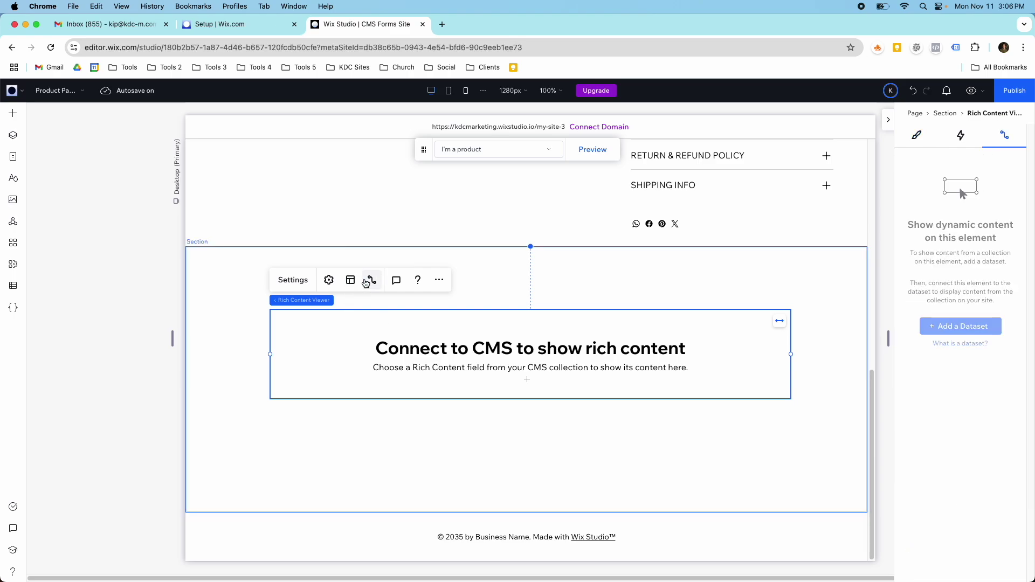
click(935, 329)
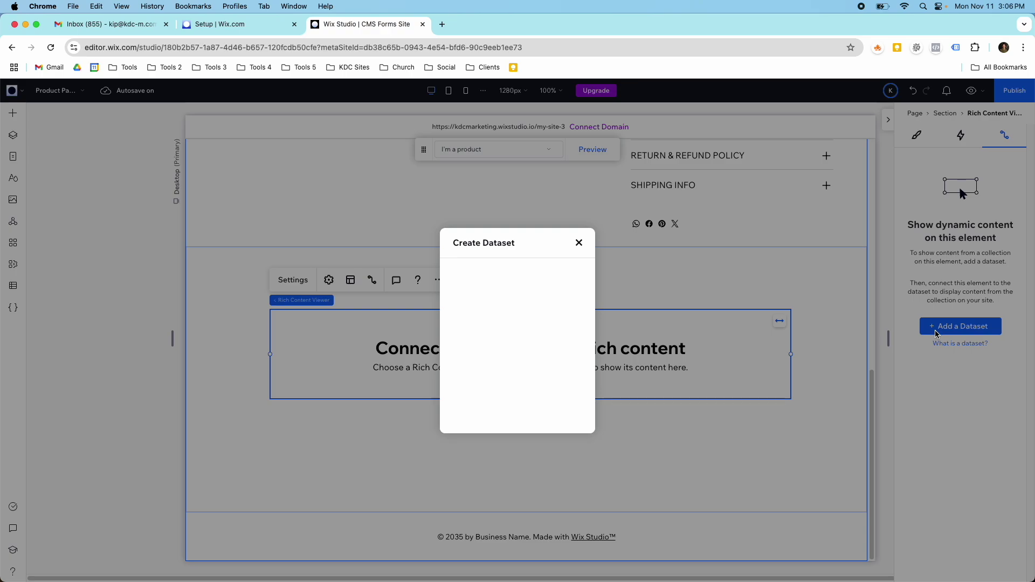
click(555, 328)
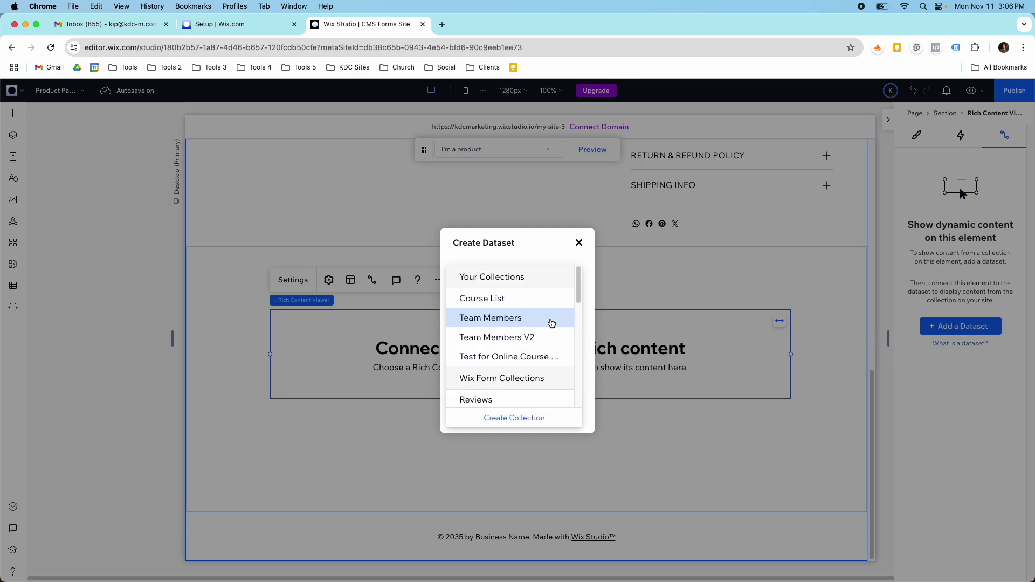
click(517, 297)
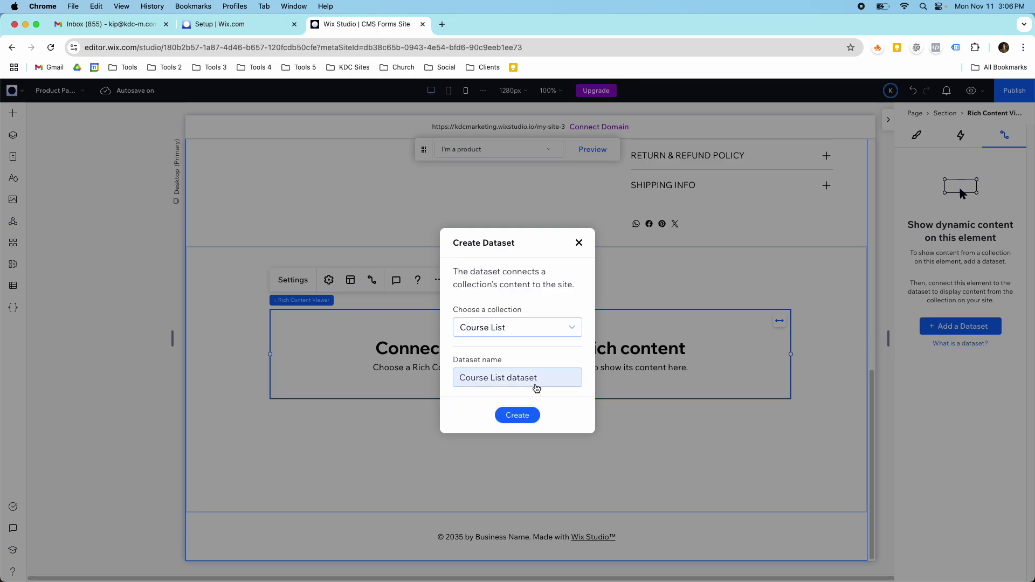
click(517, 416)
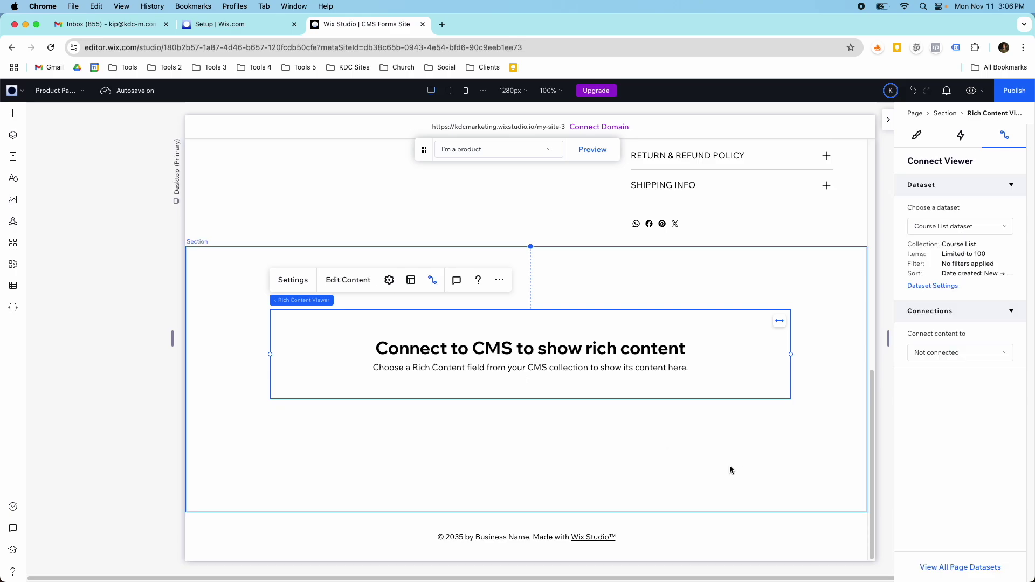
click(947, 353)
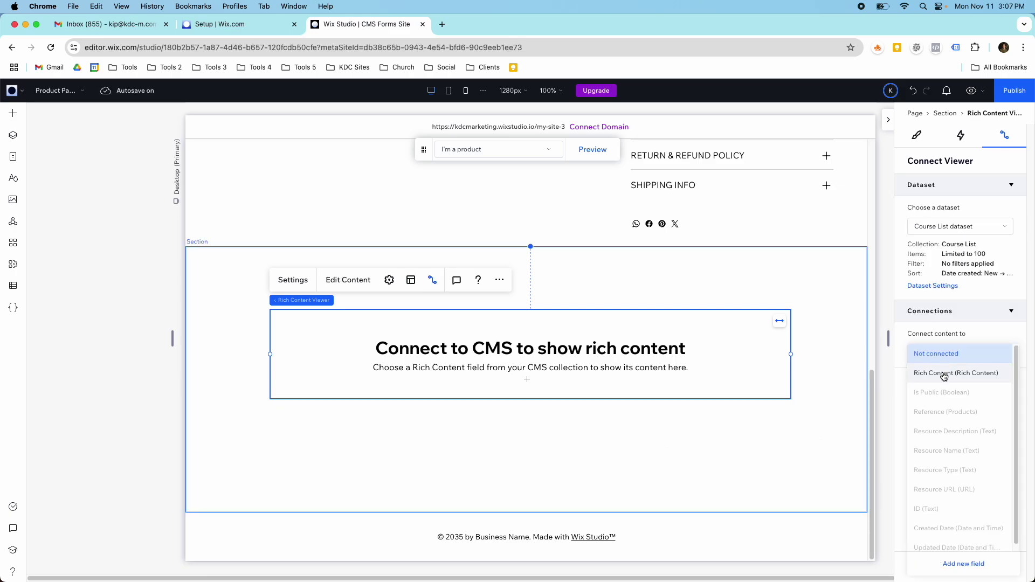
click(944, 373)
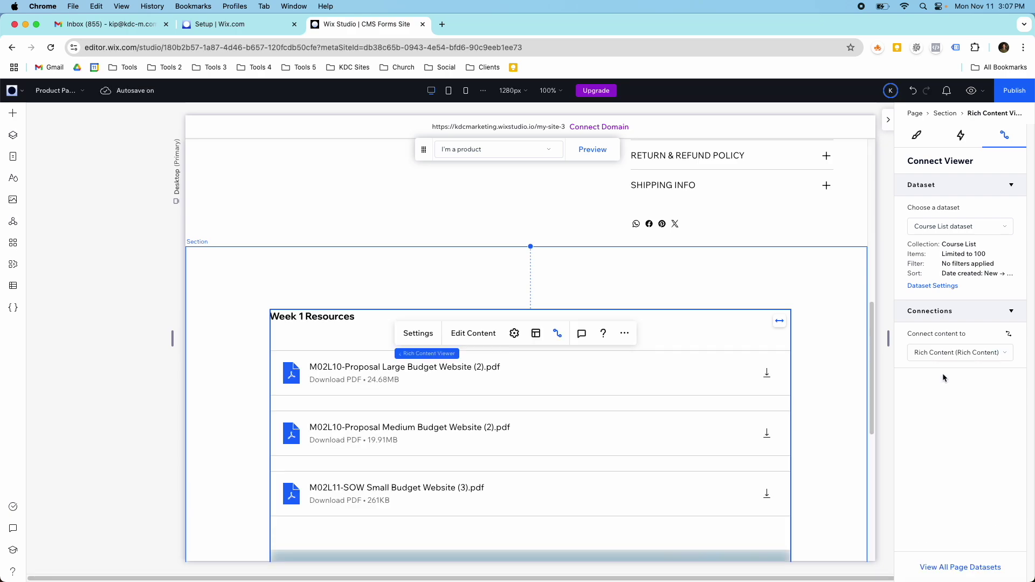
scroll(711, 390, down, 7)
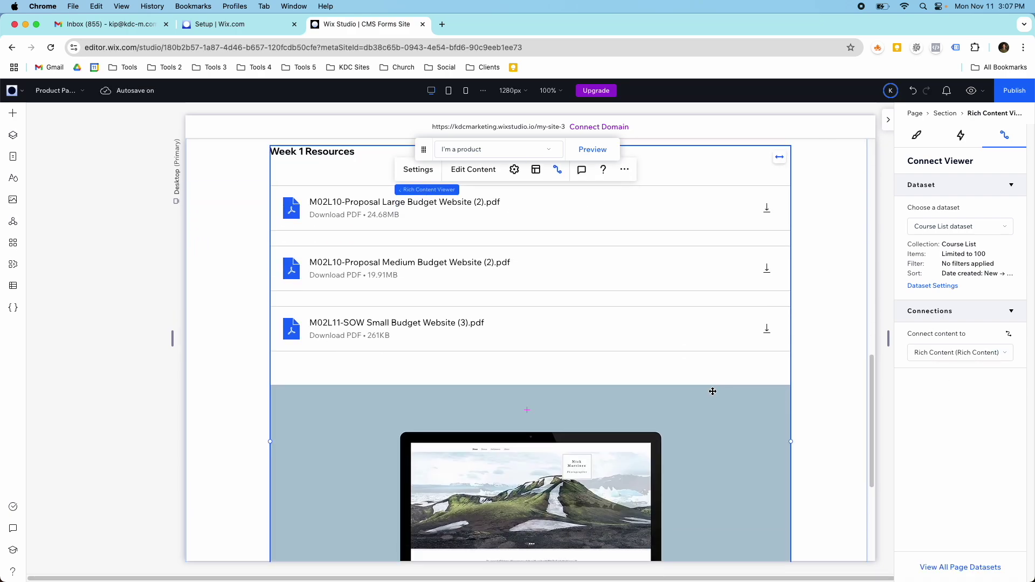
scroll(713, 391, up, 8)
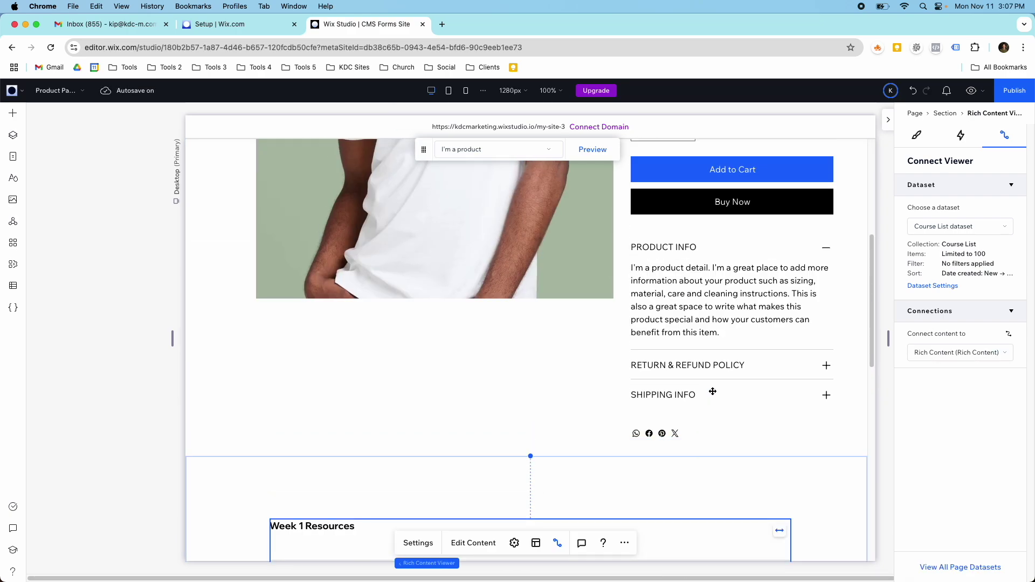
scroll(710, 430, up, 2)
scroll(710, 429, down, 12)
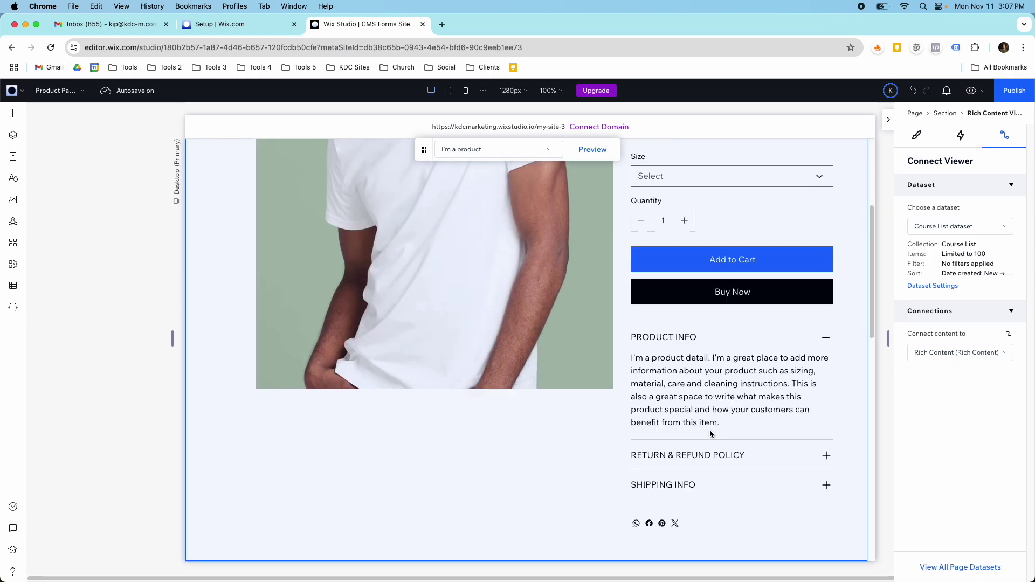
scroll(506, 289, up, 3)
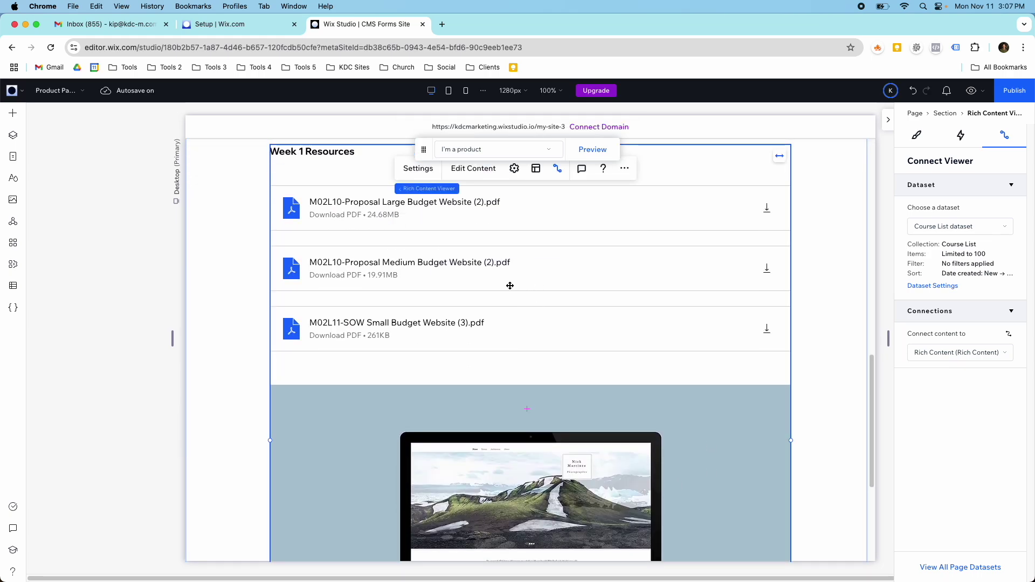
scroll(505, 289, up, 2)
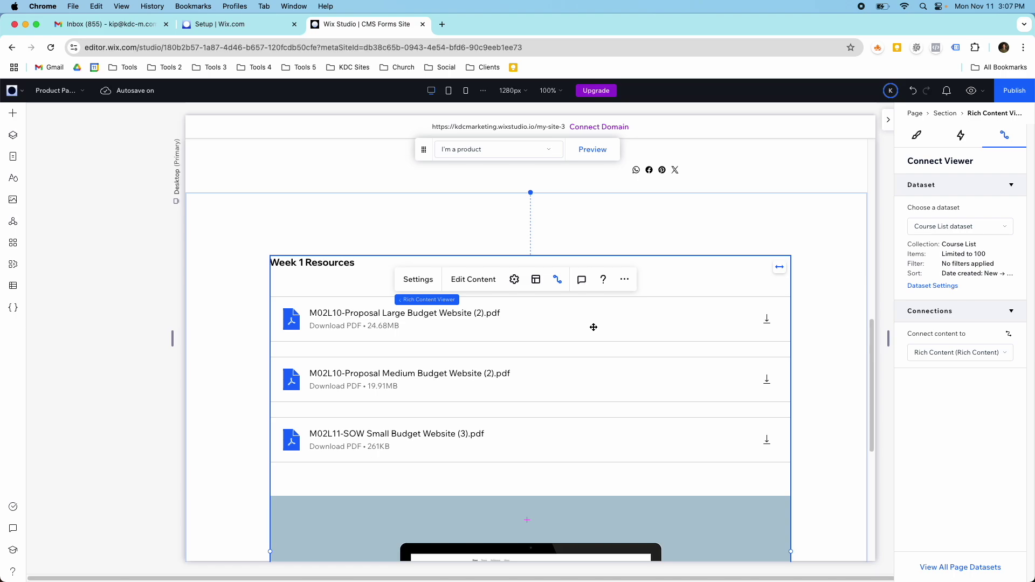
scroll(594, 327, up, 1)
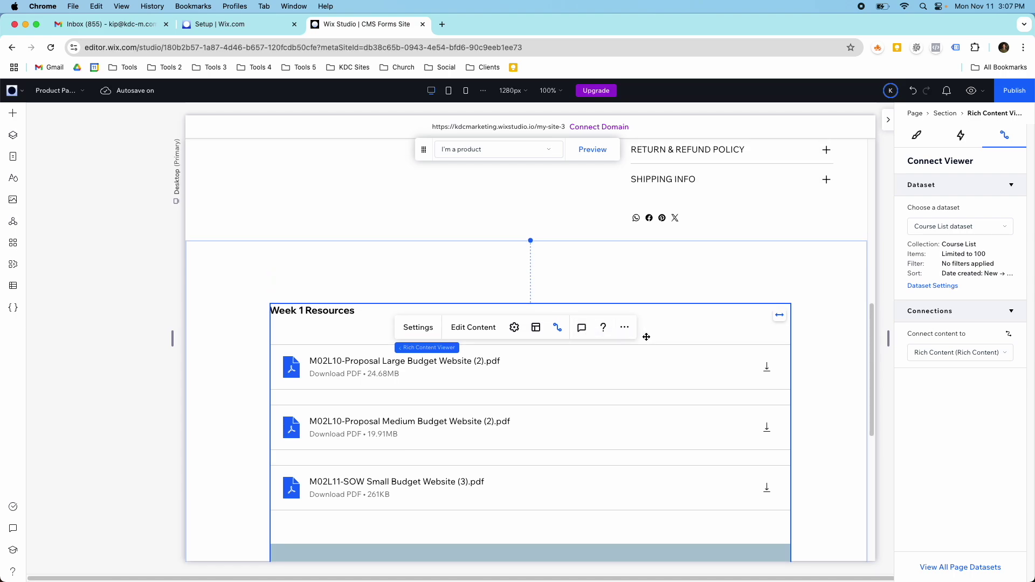
scroll(646, 337, up, 2)
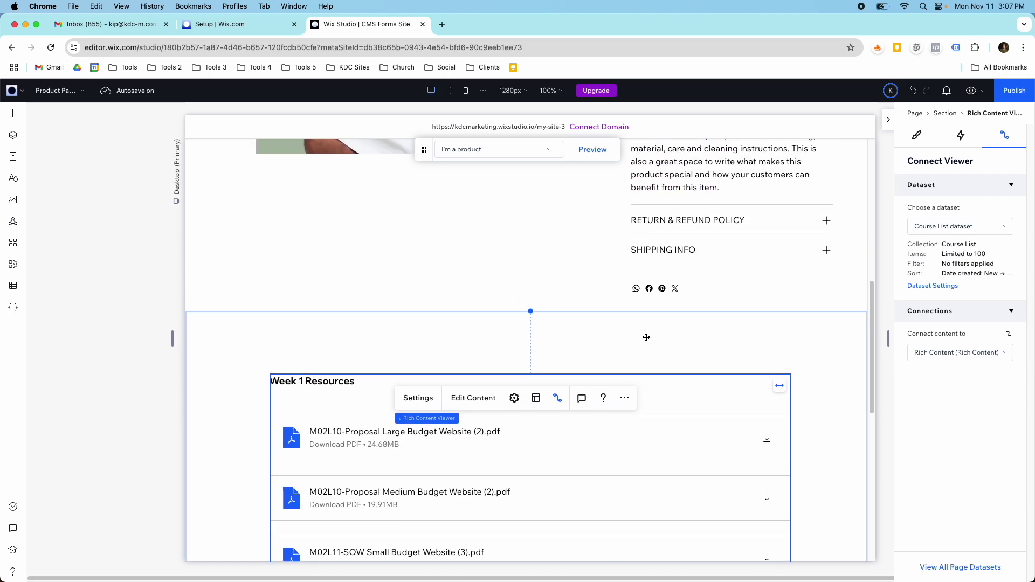
scroll(636, 340, up, 10)
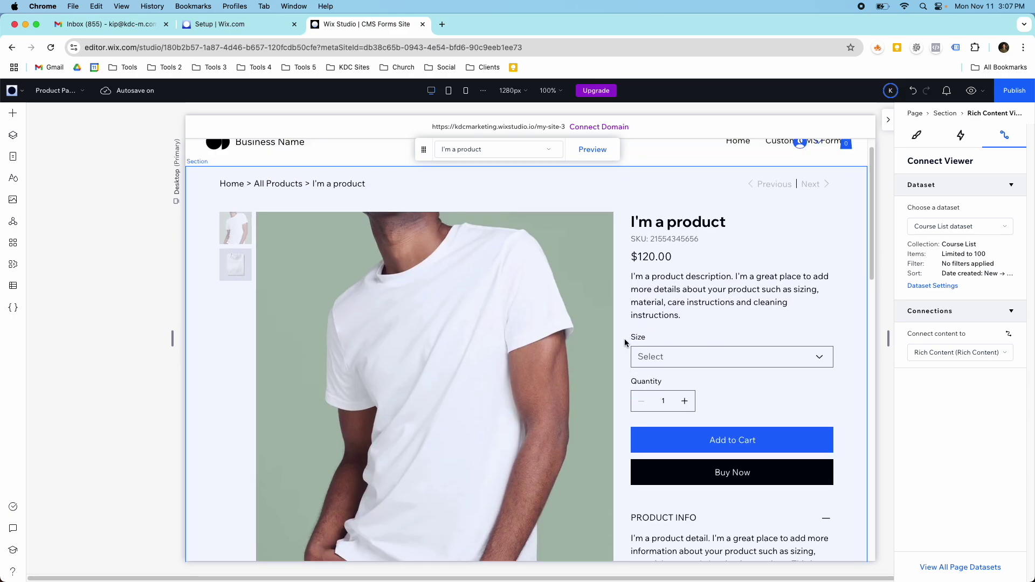
scroll(626, 343, down, 1)
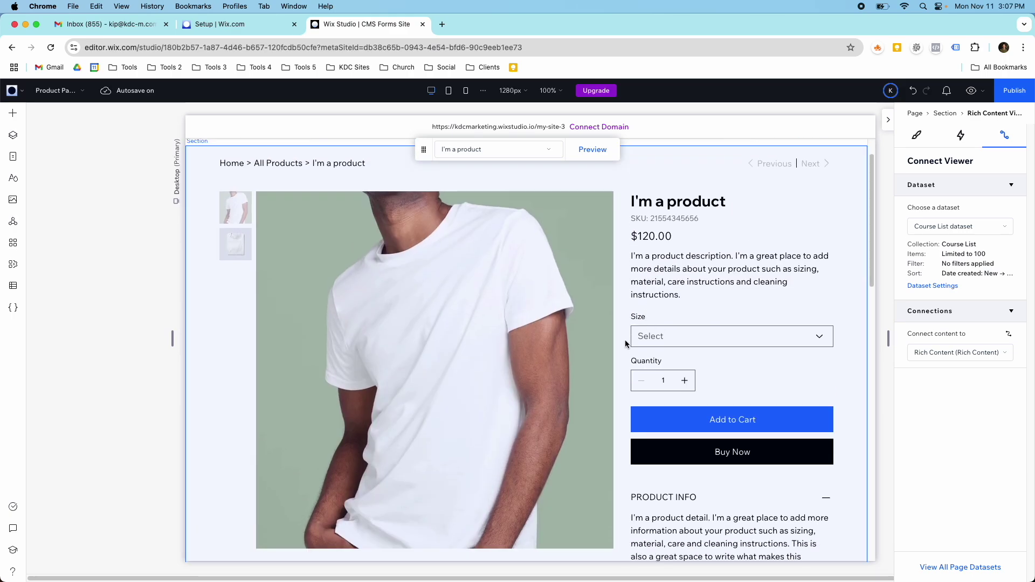
scroll(626, 343, down, 12)
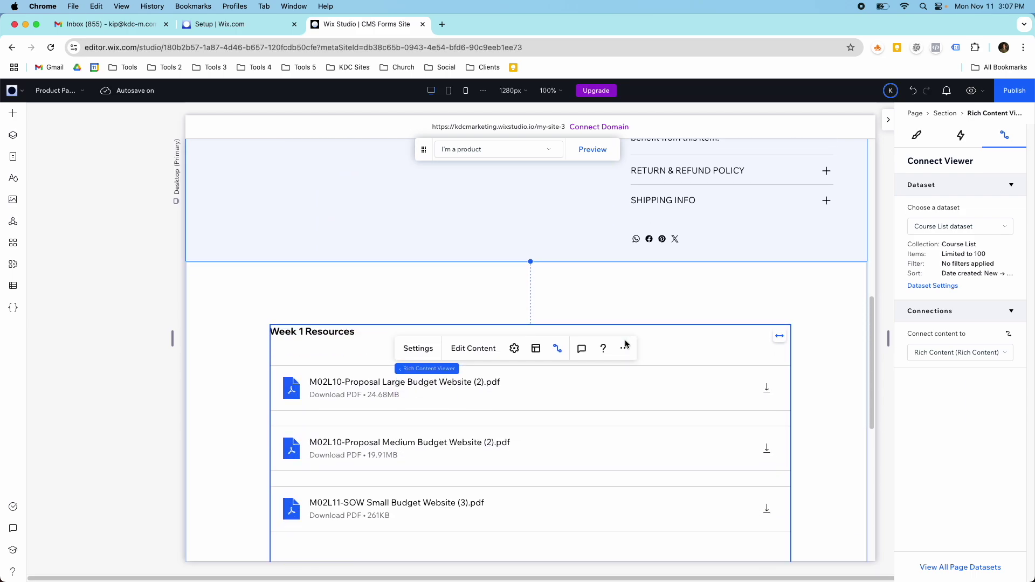
scroll(555, 340, down, 3)
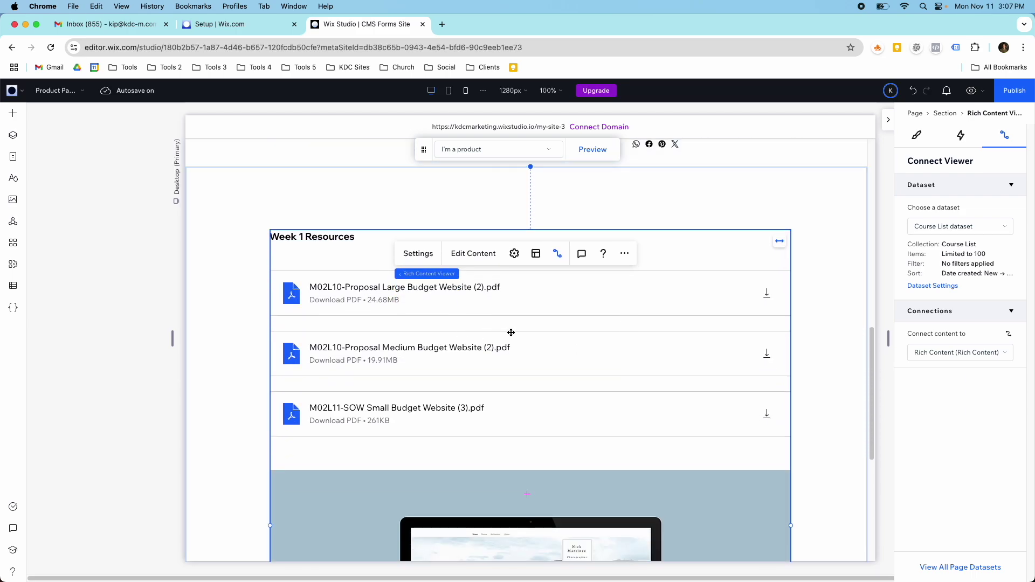
scroll(511, 332, up, 2)
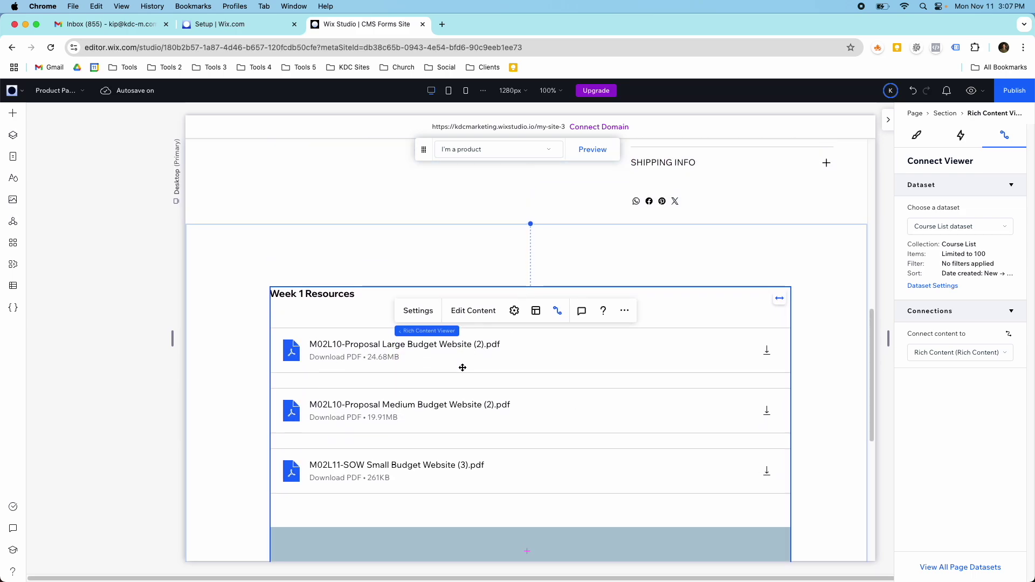
scroll(462, 367, up, 1)
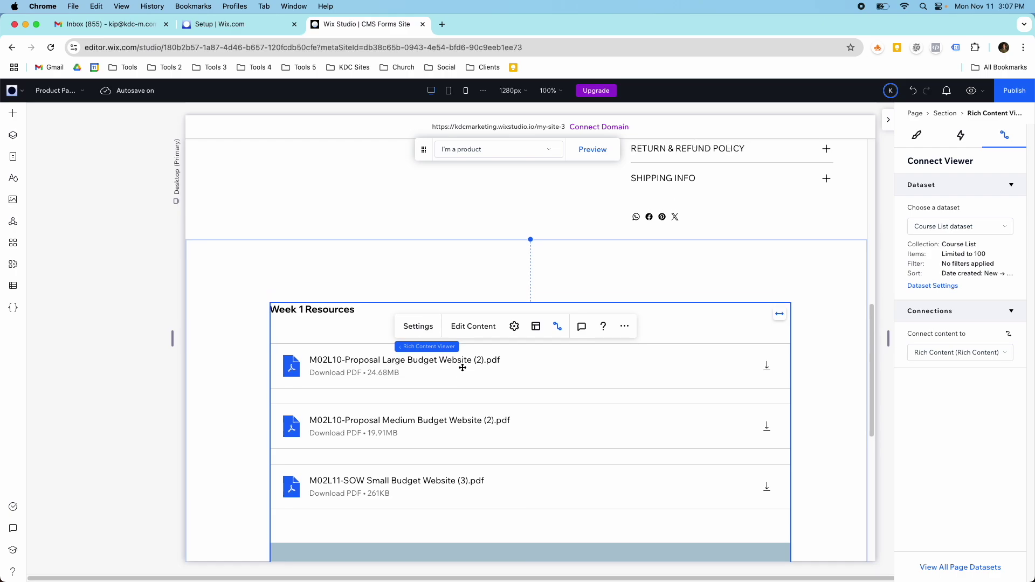
scroll(462, 368, up, 8)
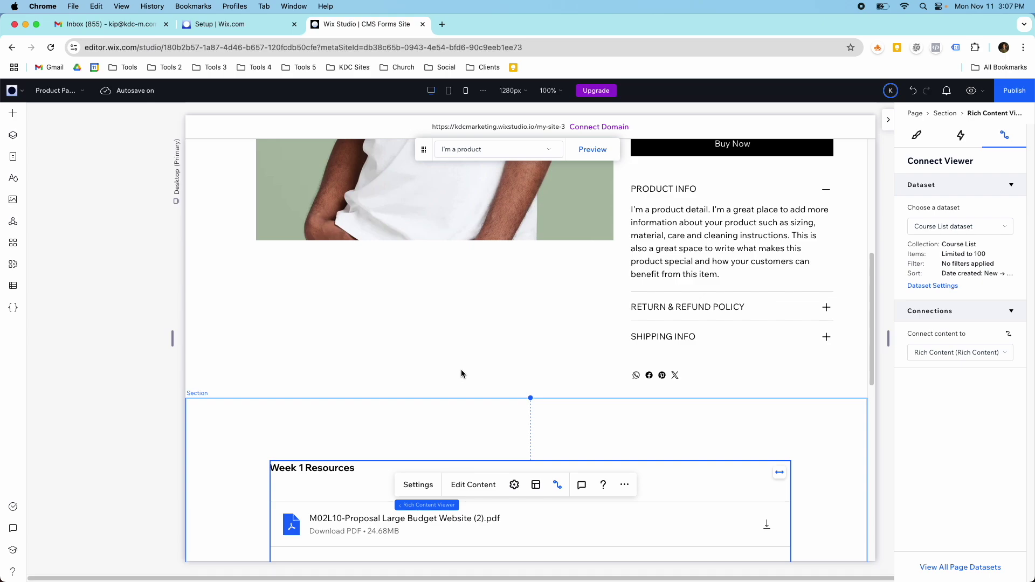
click(680, 322)
click(649, 343)
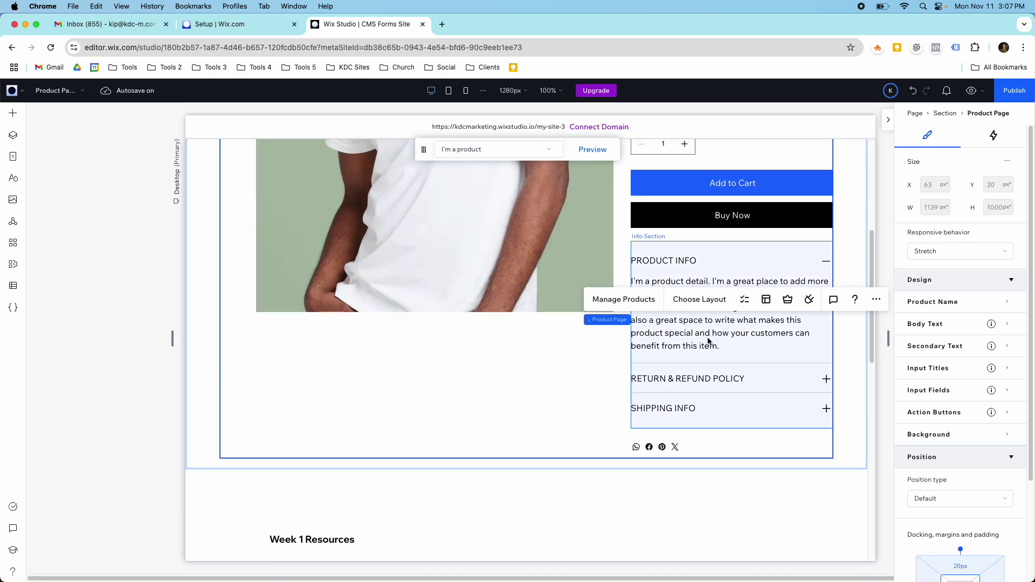
scroll(642, 367, down, 4)
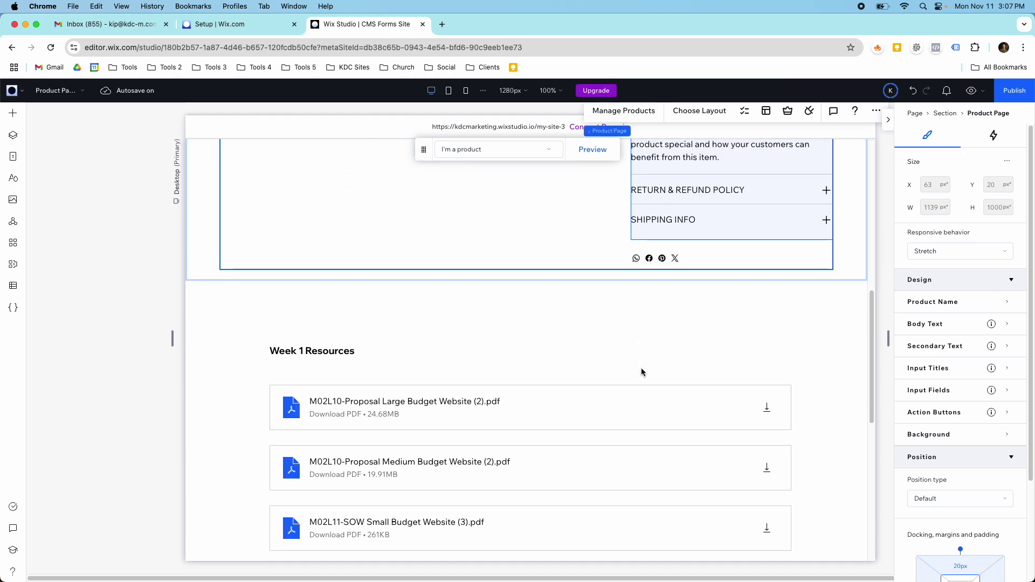
click(595, 401)
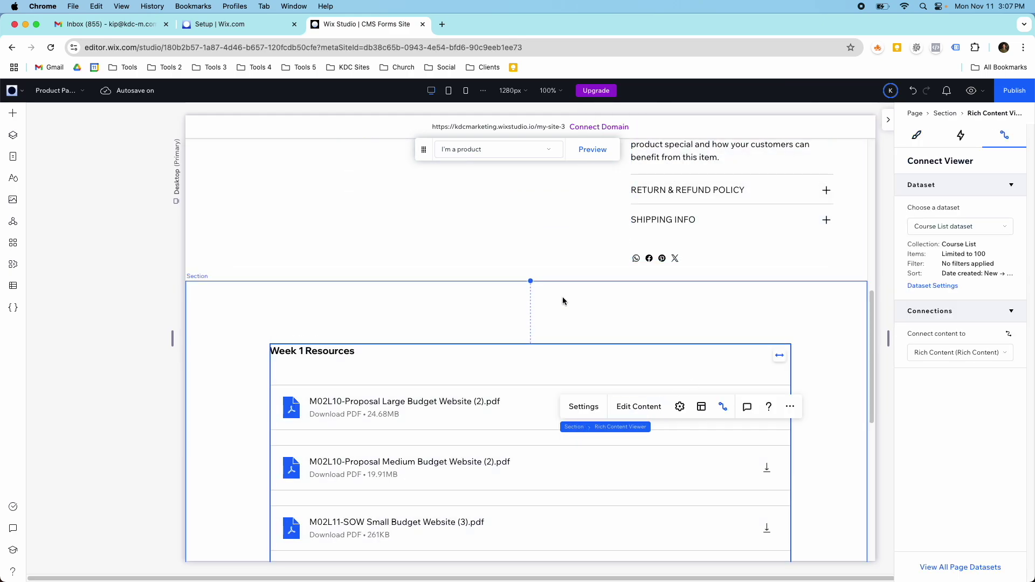
click(13, 286)
Open Course List and edit the first item's Week 1 Resources rich content
click(69, 145)
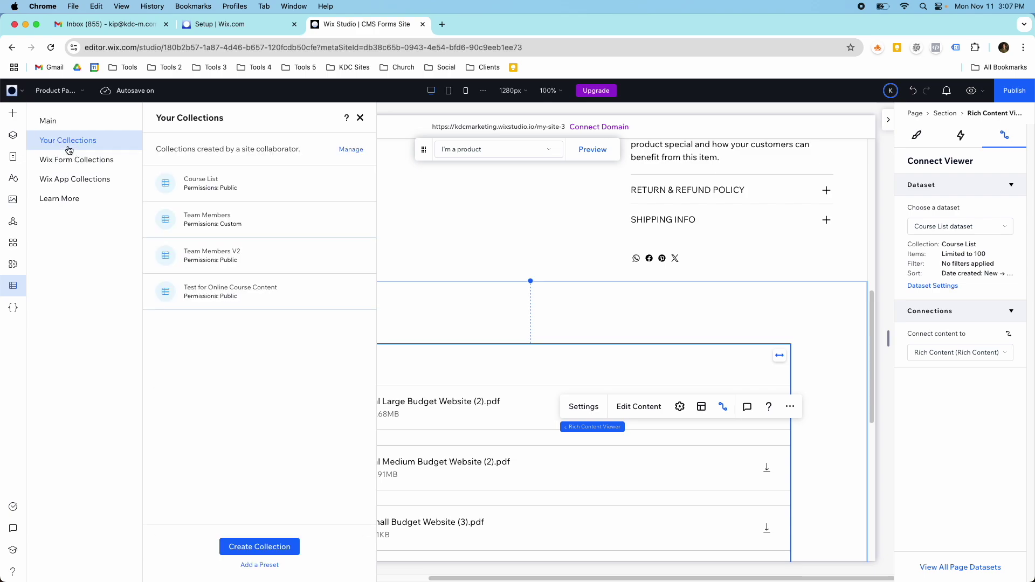
click(203, 180)
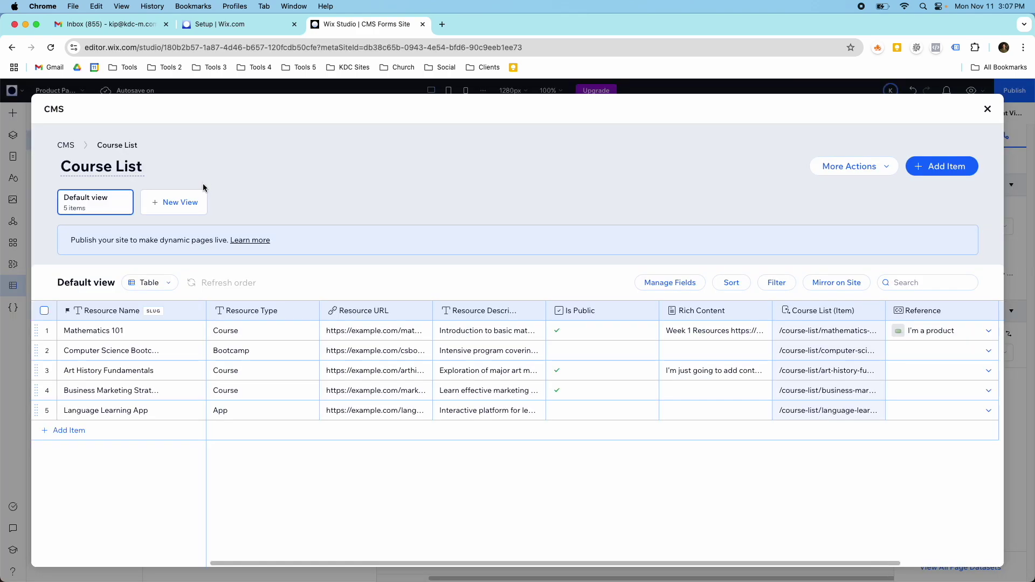
click(707, 334)
click(708, 333)
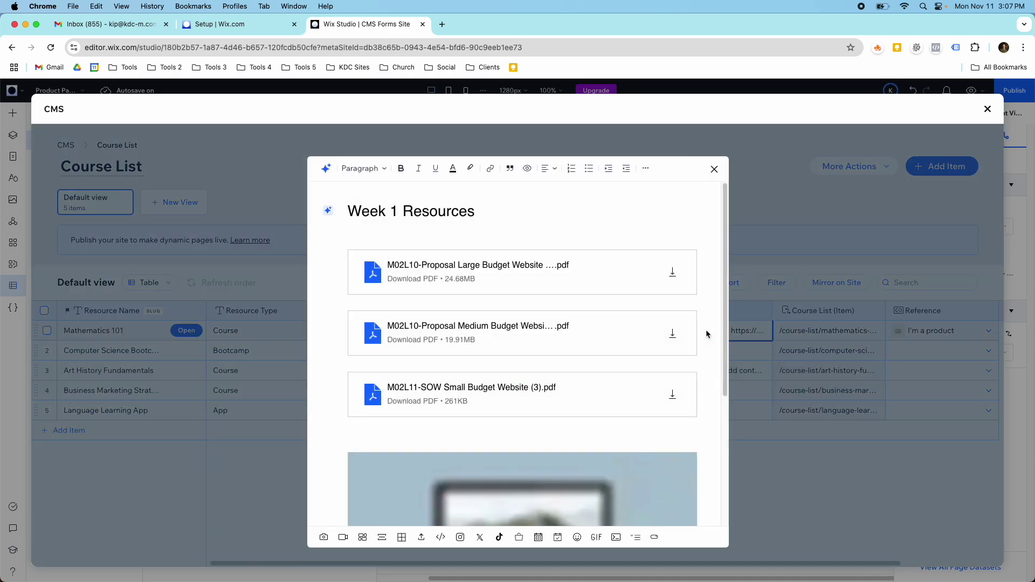
scroll(598, 318, down, 4)
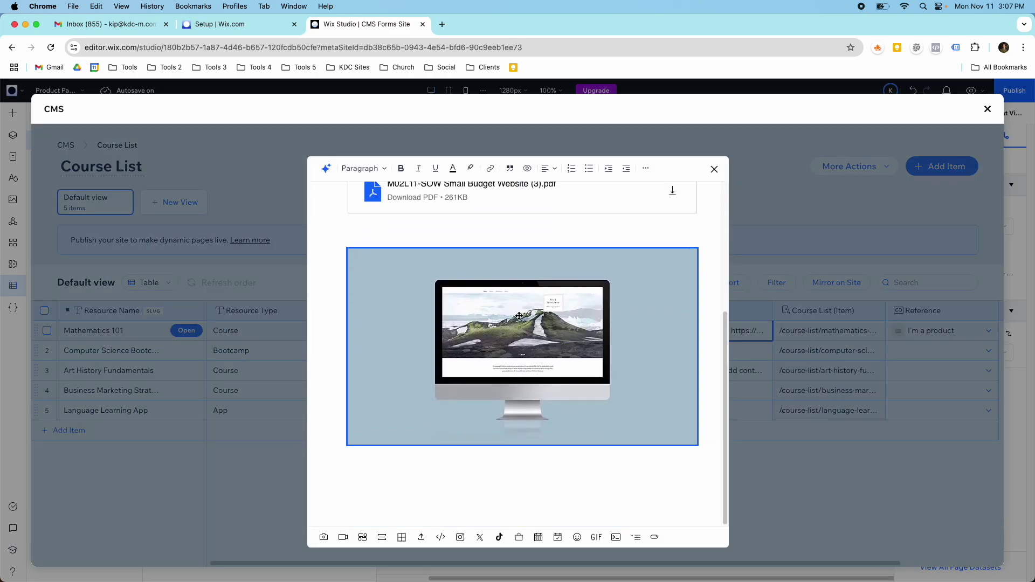
scroll(398, 318, up, 3)
scroll(449, 450, down, 3)
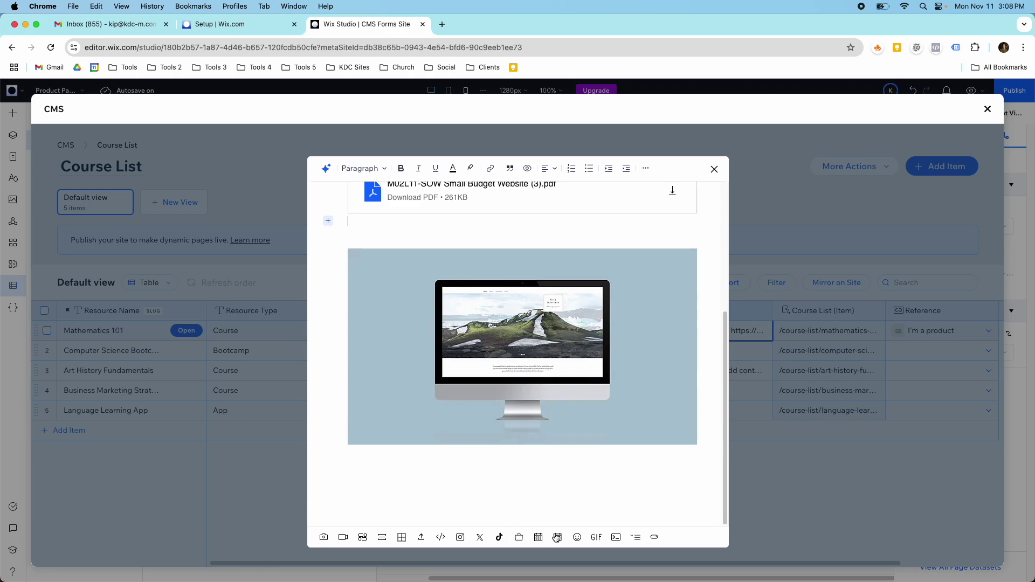
scroll(622, 498, up, 3)
scroll(623, 499, up, 2)
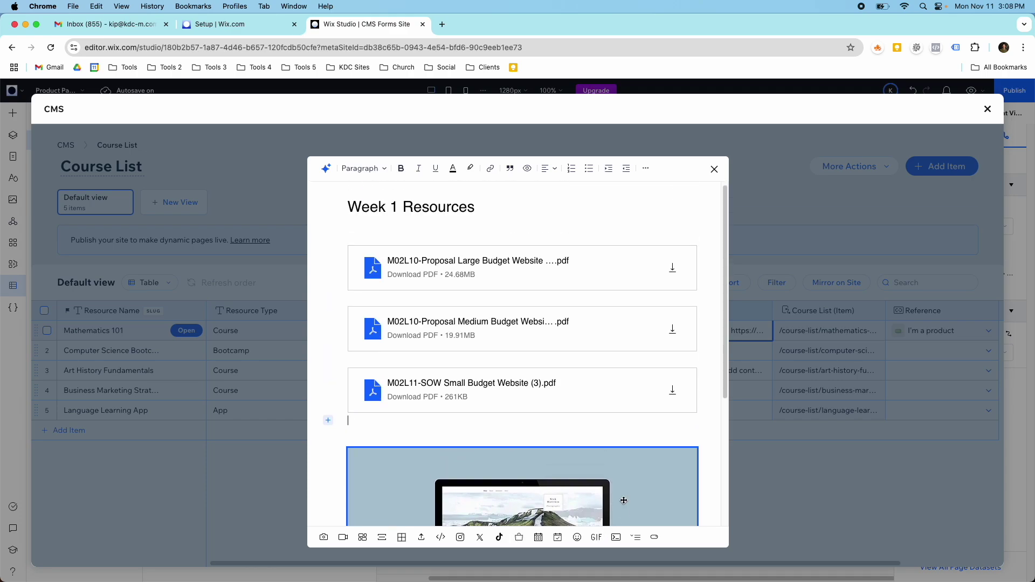
scroll(431, 259, down, 5)
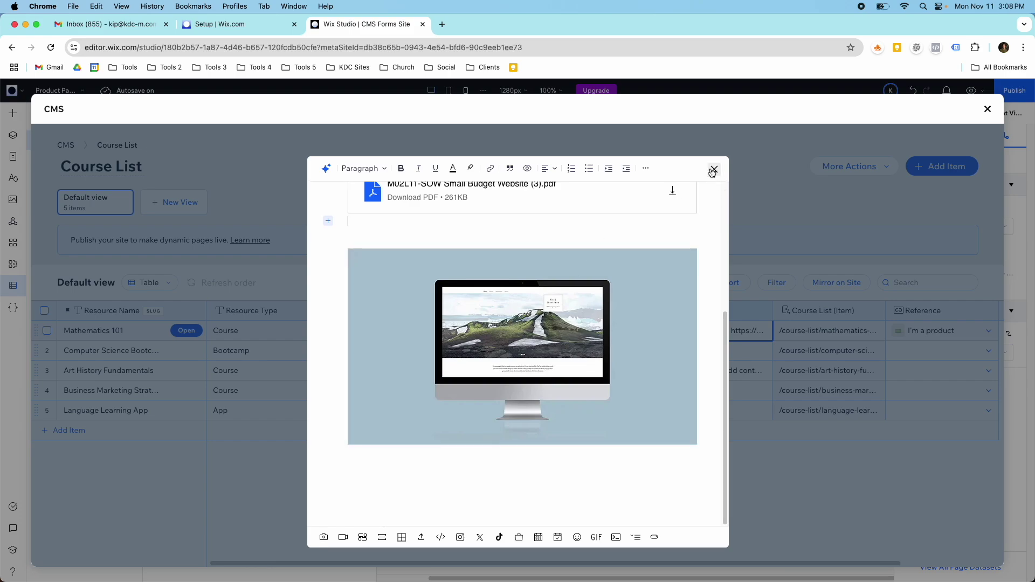
scroll(518, 299, up, 5)
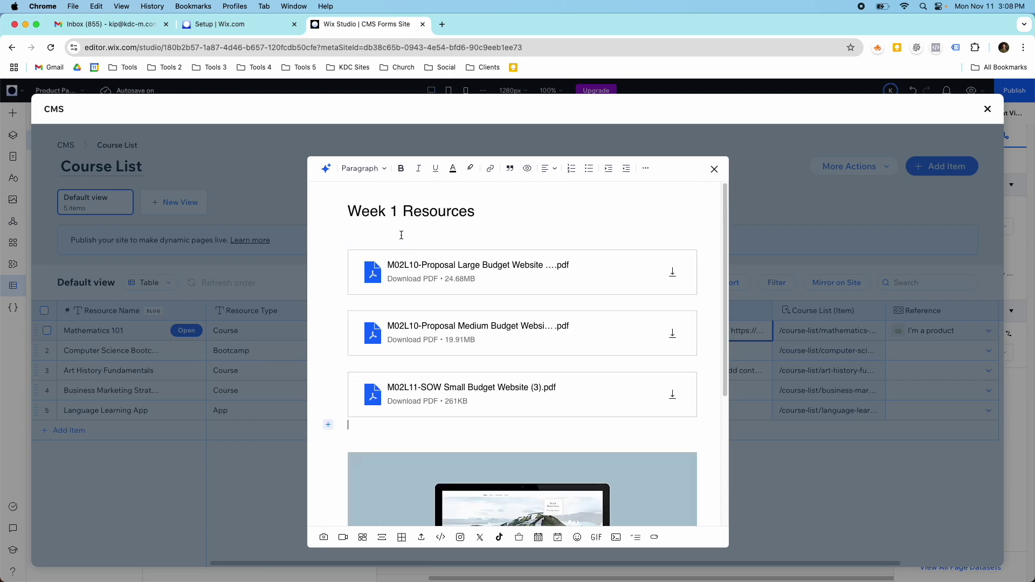
Rename the heading to 'T-Shirt Resources' and start replacing the laptop image
triple_click(360, 213)
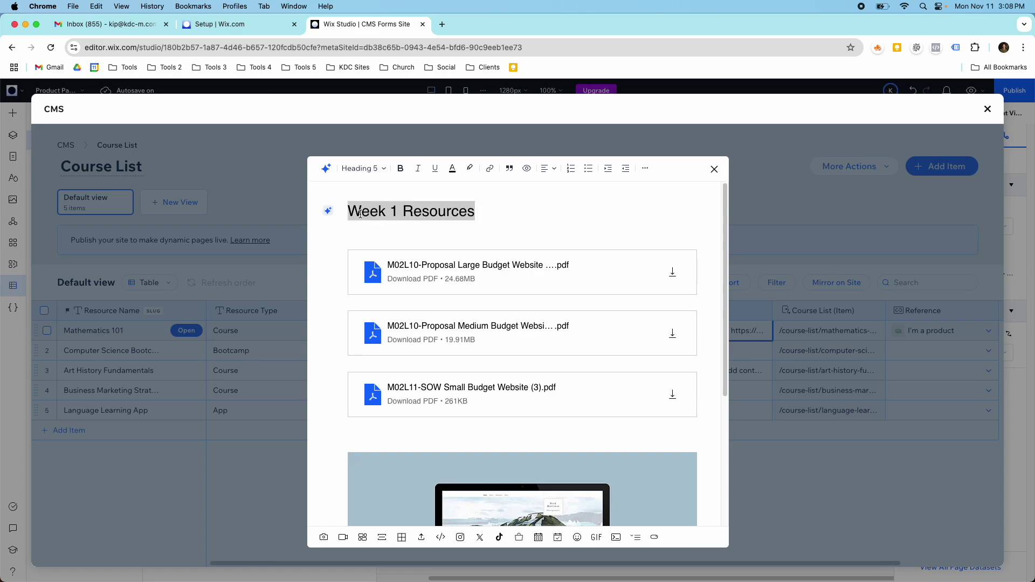
text(Te)
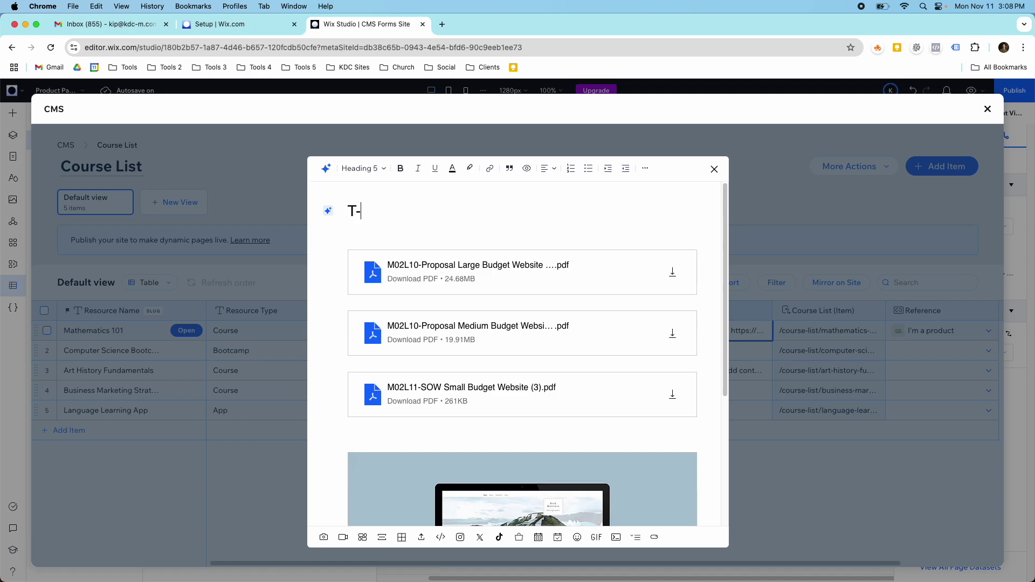
text(Shirt Resources)
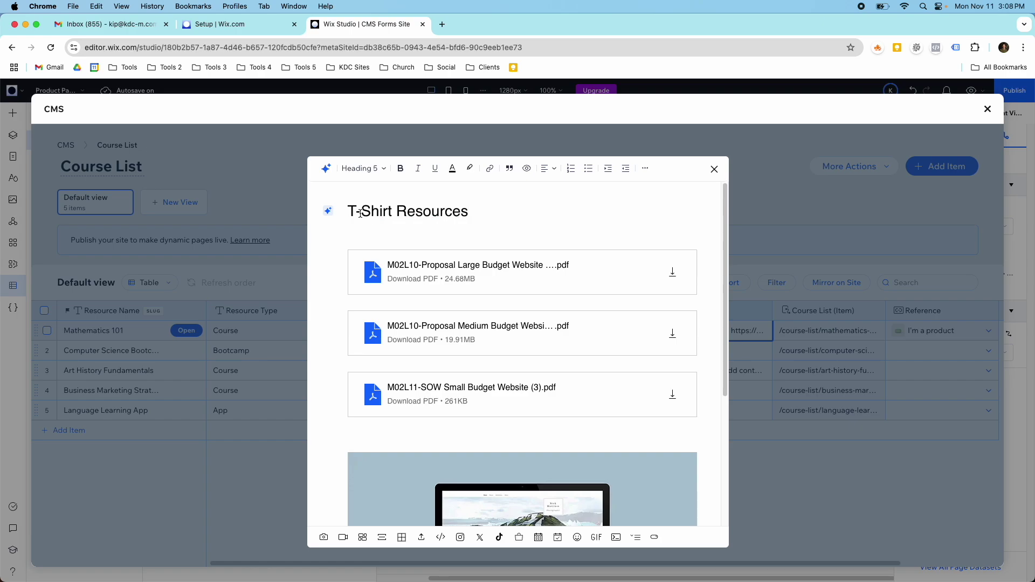
scroll(378, 259, down, 5)
click(393, 340)
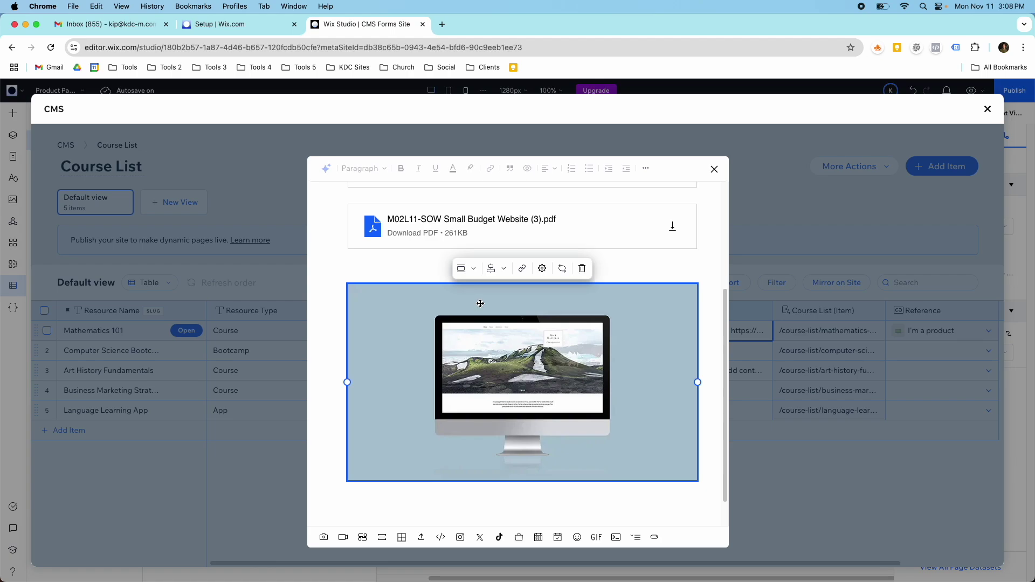
click(562, 270)
Swap the laptop image for the green printing-press t-shirt photo found by searching 't-shirt'
click(266, 158)
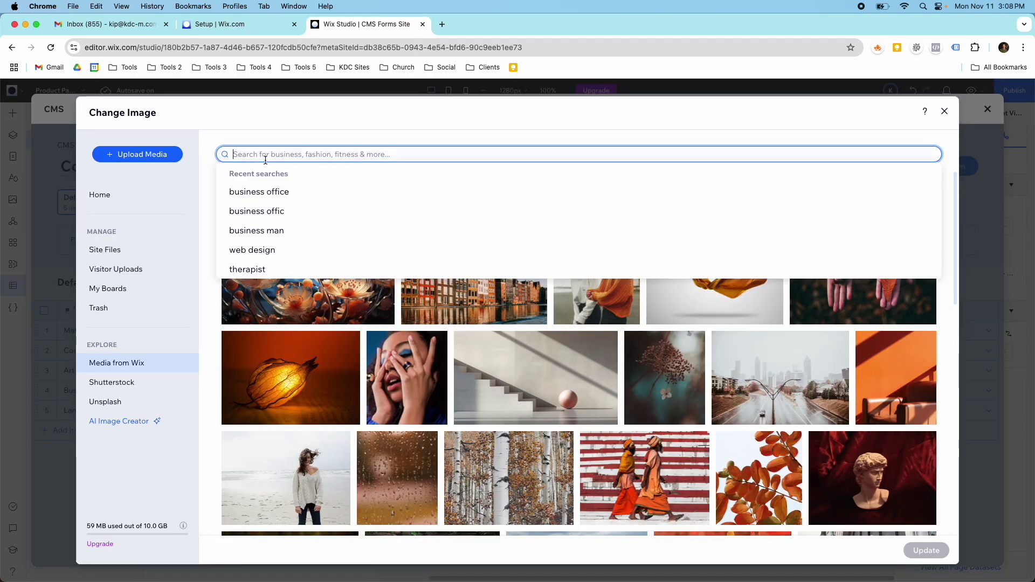
text(t-shir)
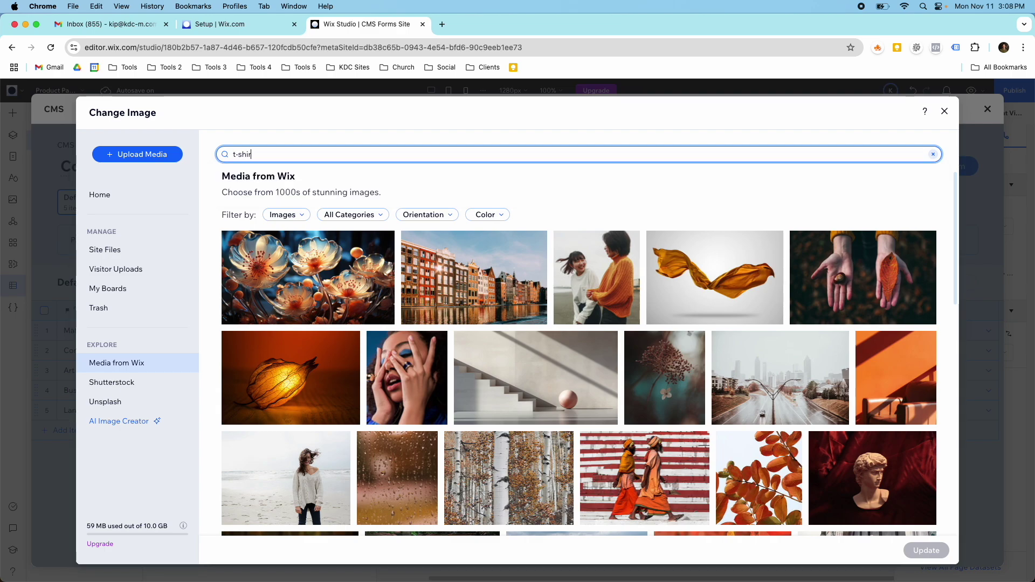
text(t)
key(Return)
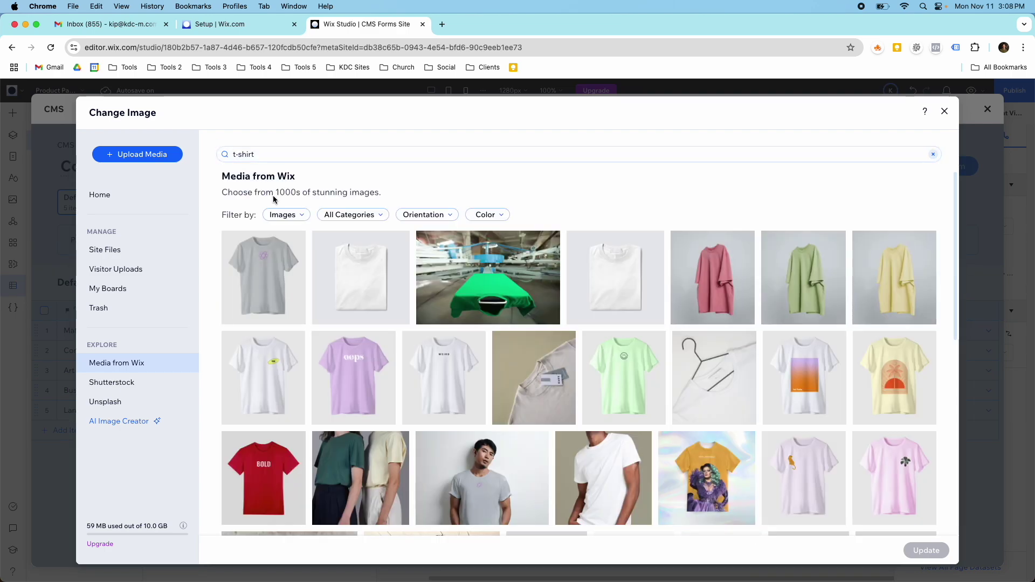
click(488, 278)
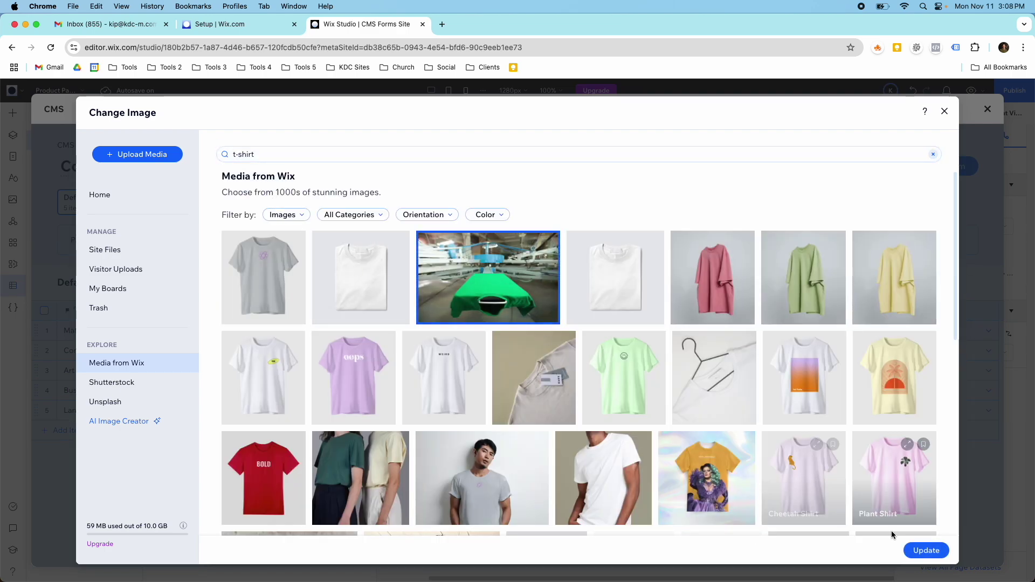
click(918, 553)
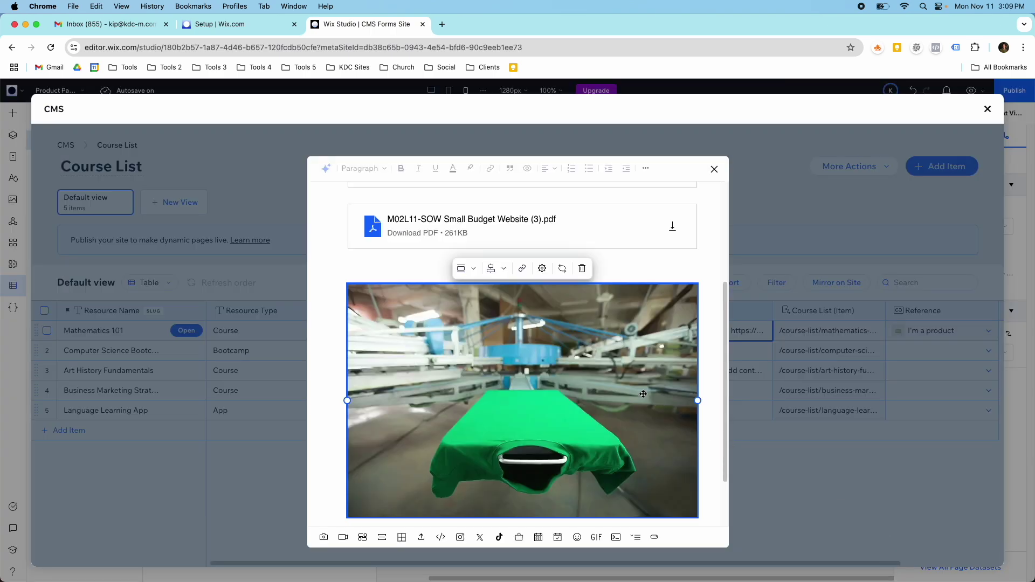
scroll(609, 386, up, 2)
Type 'How we make our t-shirts?' on the empty line above the t-shirt photo
scroll(609, 386, up, 3)
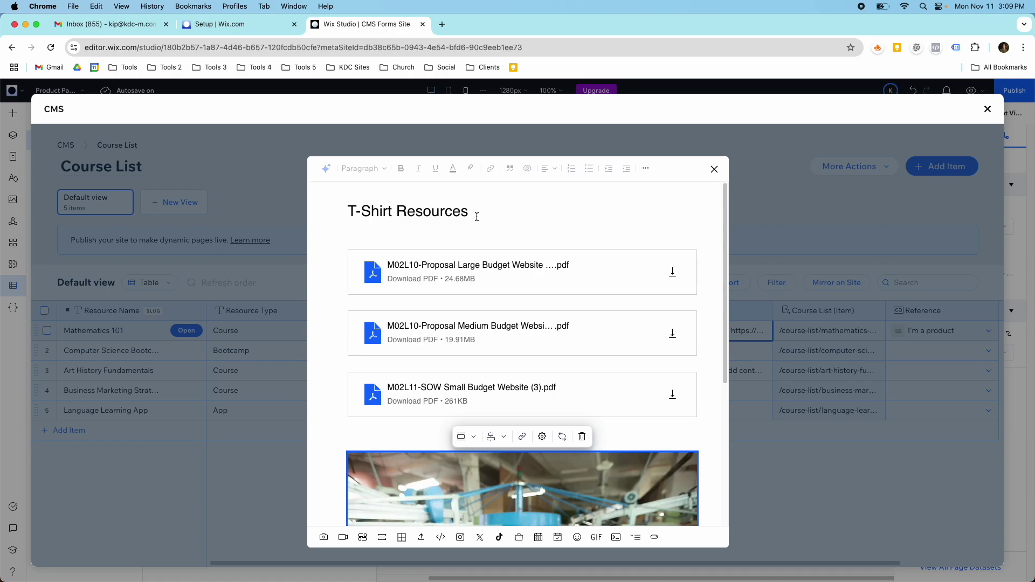
click(475, 211)
click(441, 228)
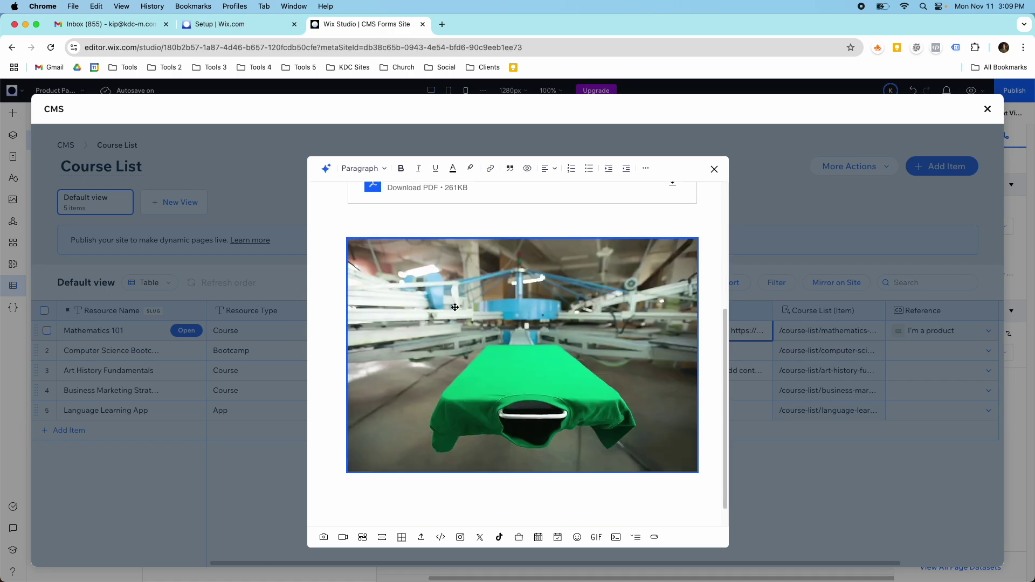
scroll(426, 328, down, 2)
text(How we make our t)
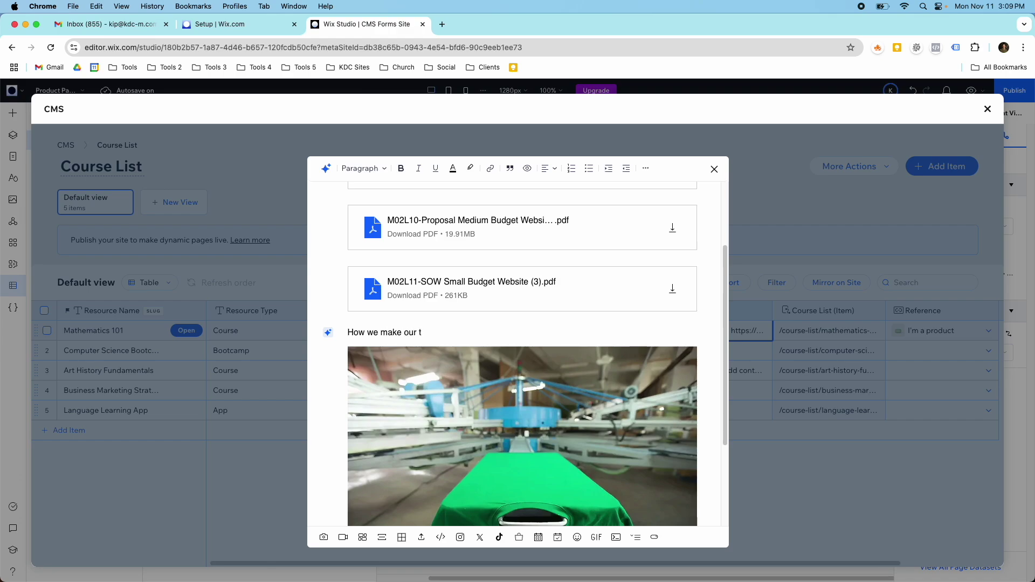
text(-shirts?)
key(Return)
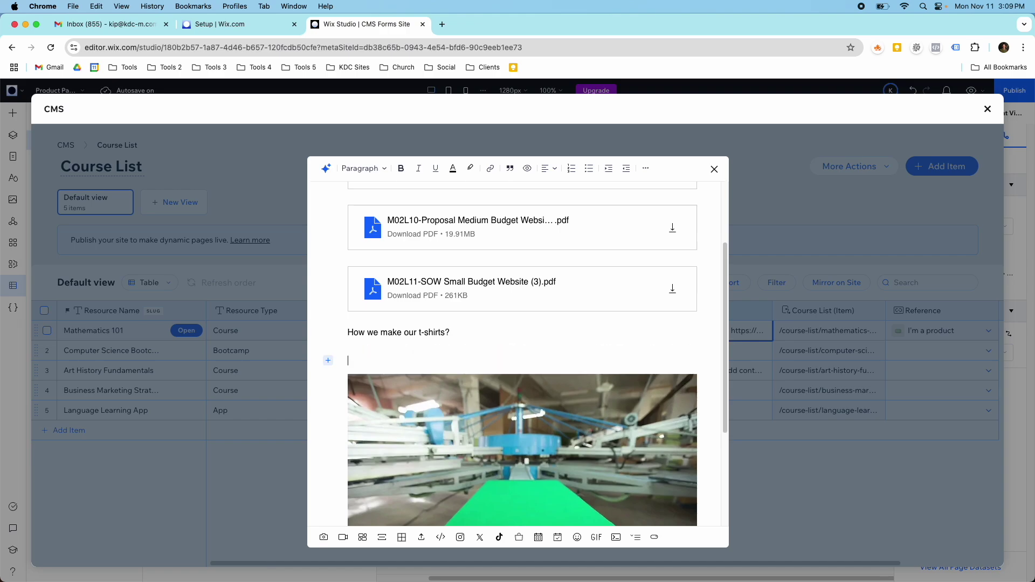
Make 'How we make our t-shirts?' a Heading 3 and add an empty paragraph below it
triple_click(369, 338)
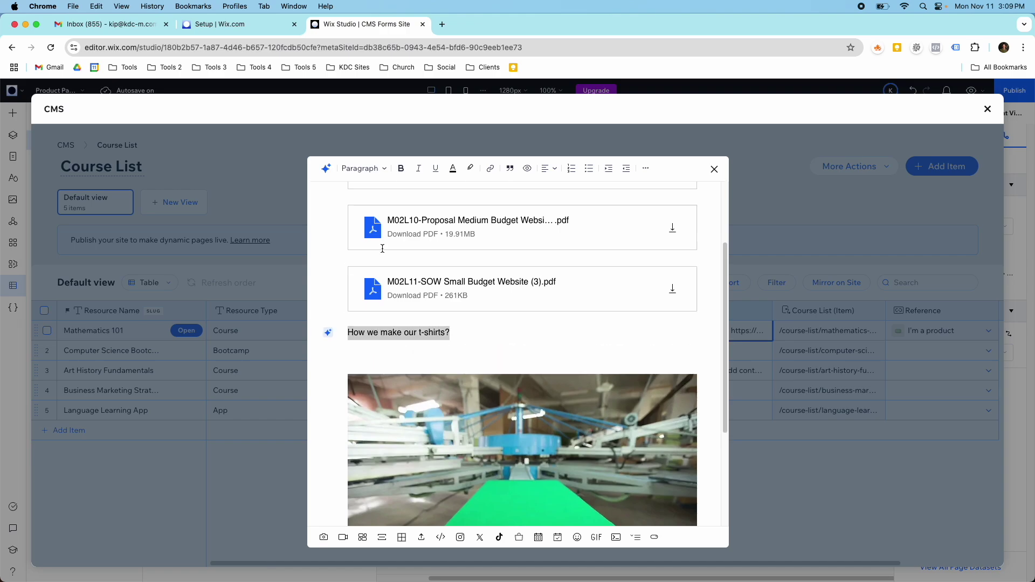
click(362, 169)
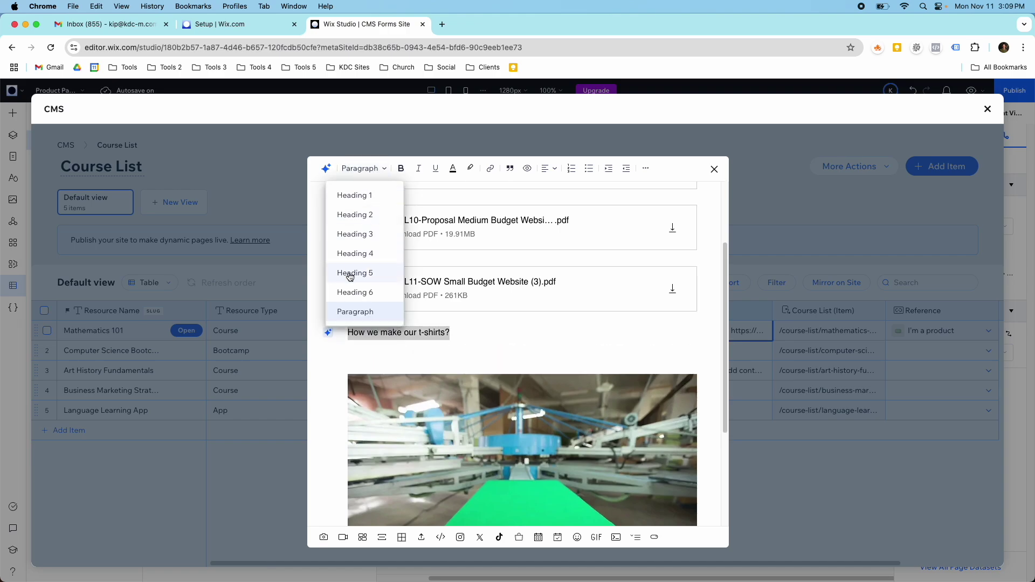
click(365, 197)
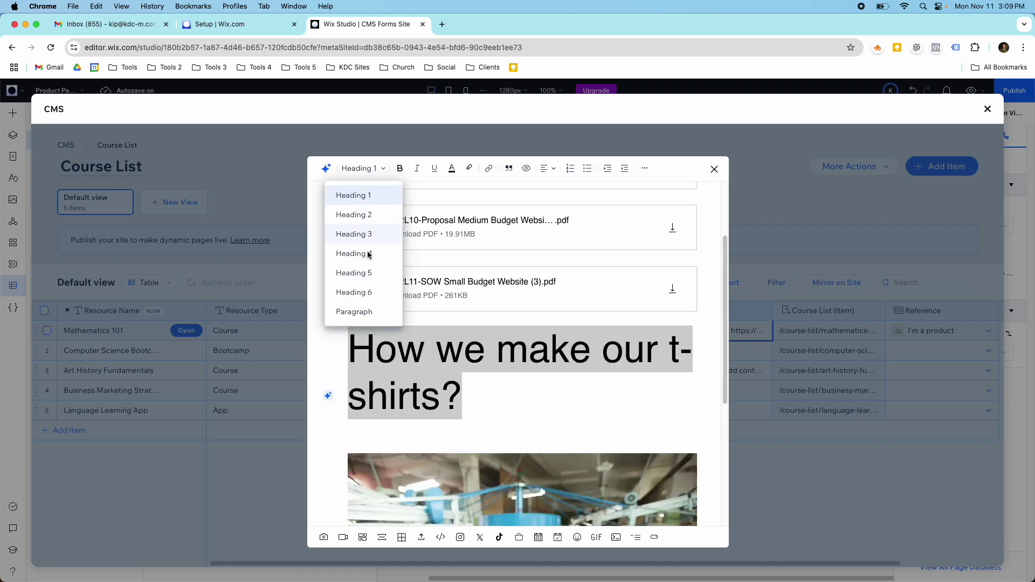
click(365, 233)
click(601, 351)
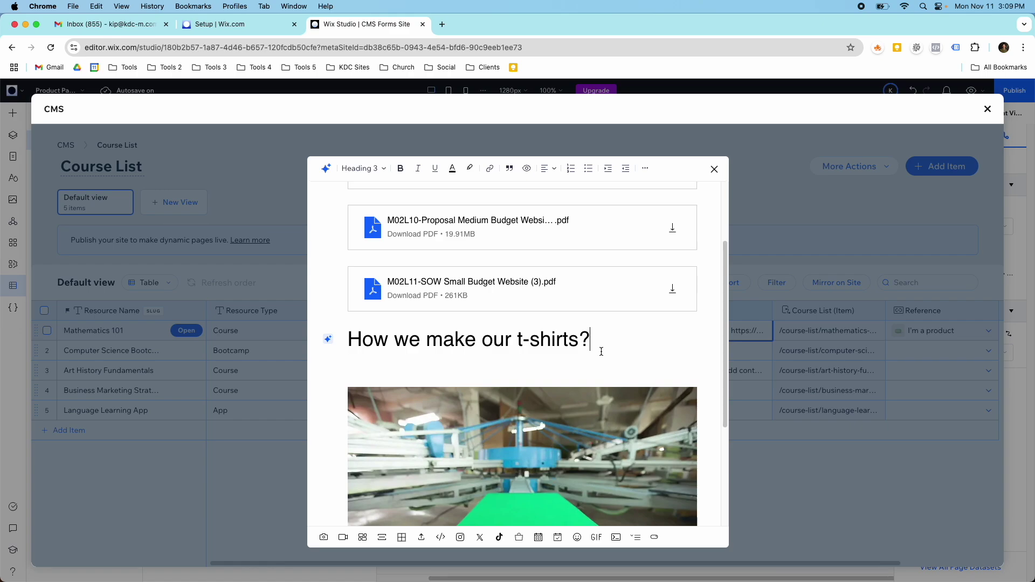
key(Return)
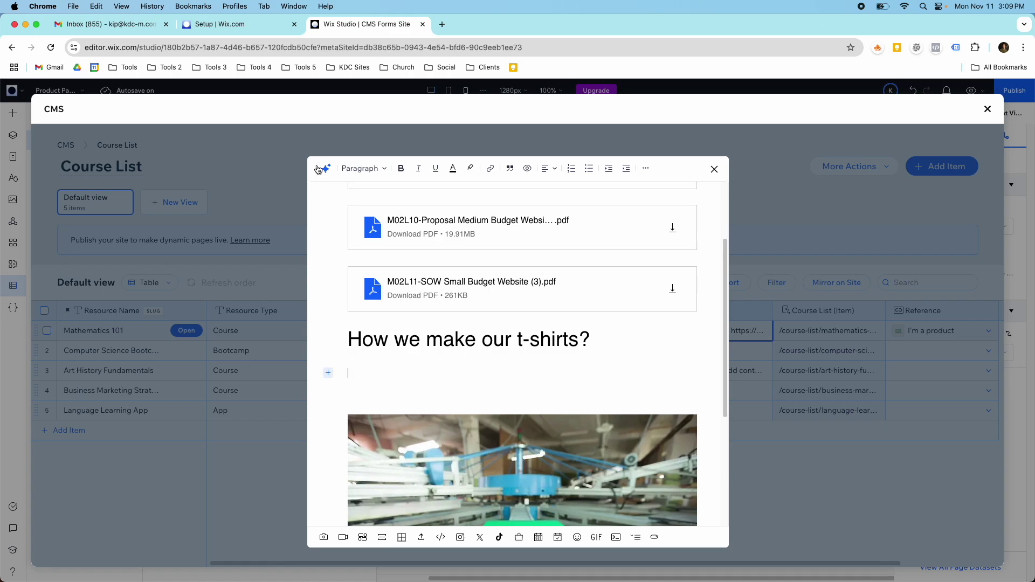
click(318, 170)
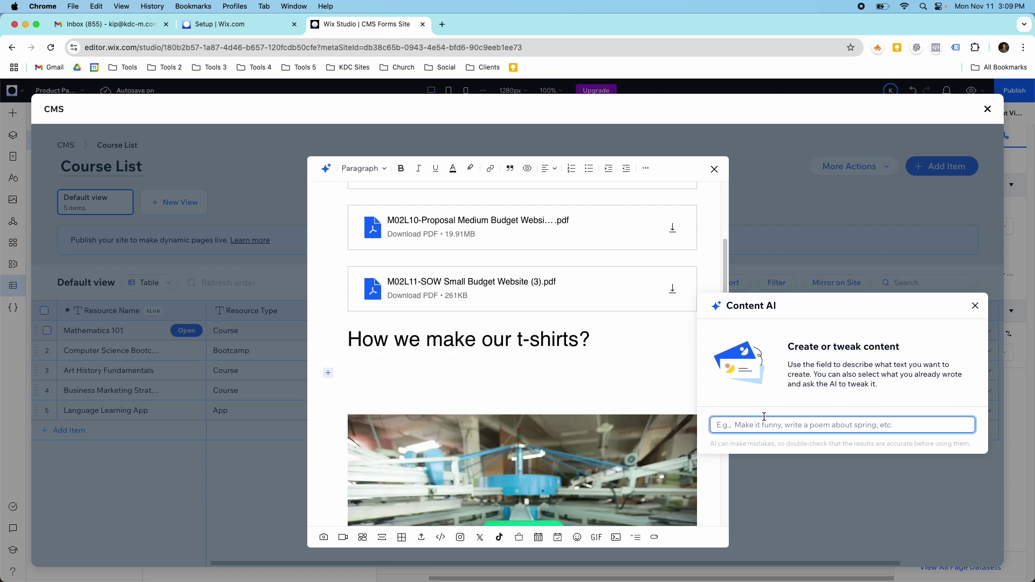
Generate and insert an AI paragraph from the prompt 'Write a quick paragraph about how we manufacture our t-shirts'
text(Write)
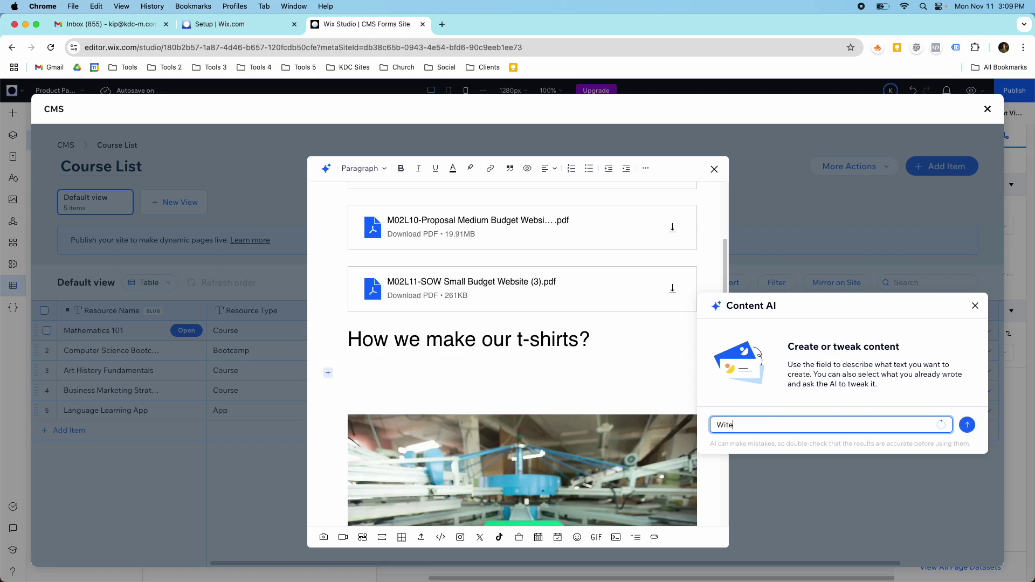
text( a quick paragraph about how we manfacture our)
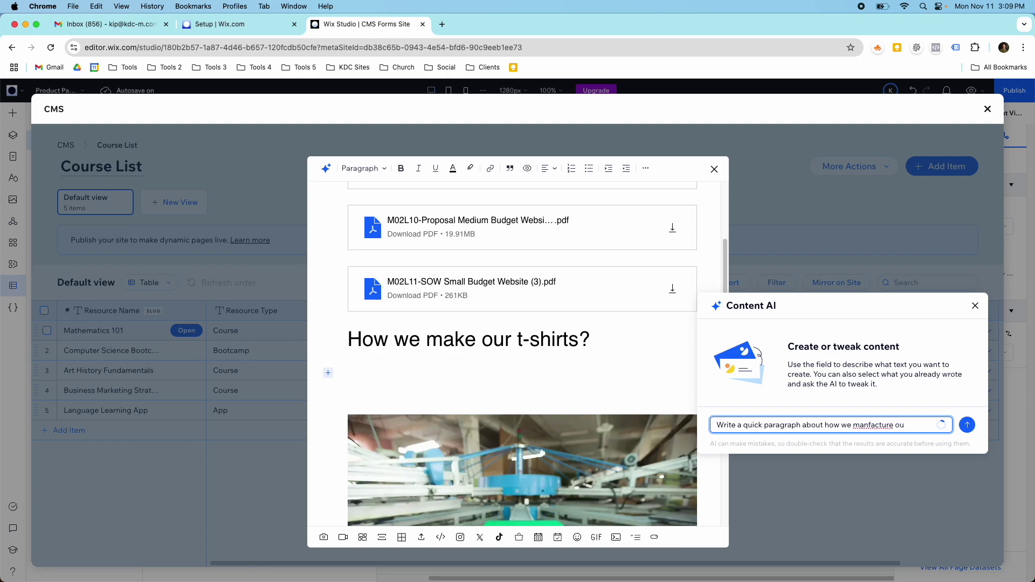
key(BackSpace)
key(BackSpace)
key(BackSpace)
key(BackSpace)
key(BackSpace)
key(BackSpace)
text(ufacture our t)
key(Return)
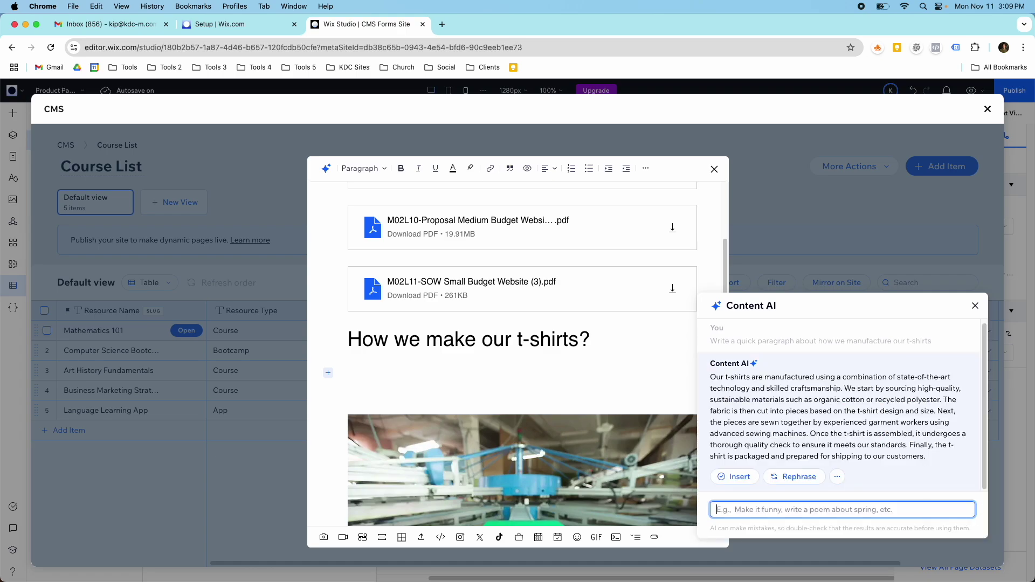
click(744, 478)
scroll(616, 431, down, 1)
Delete all three PDF download blocks from the rich content
click(542, 450)
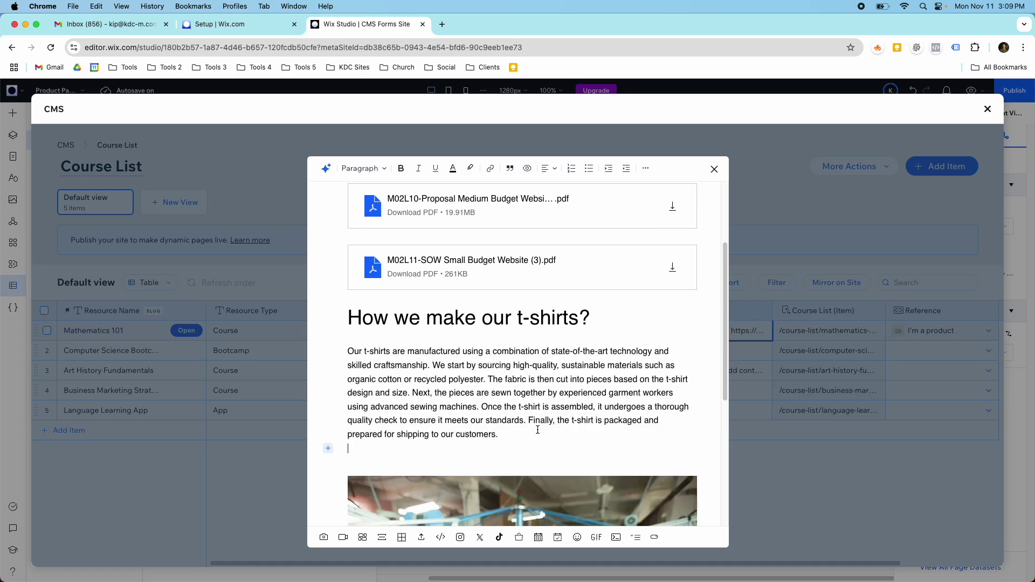
scroll(566, 410, up, 3)
click(589, 360)
key(BackSpace)
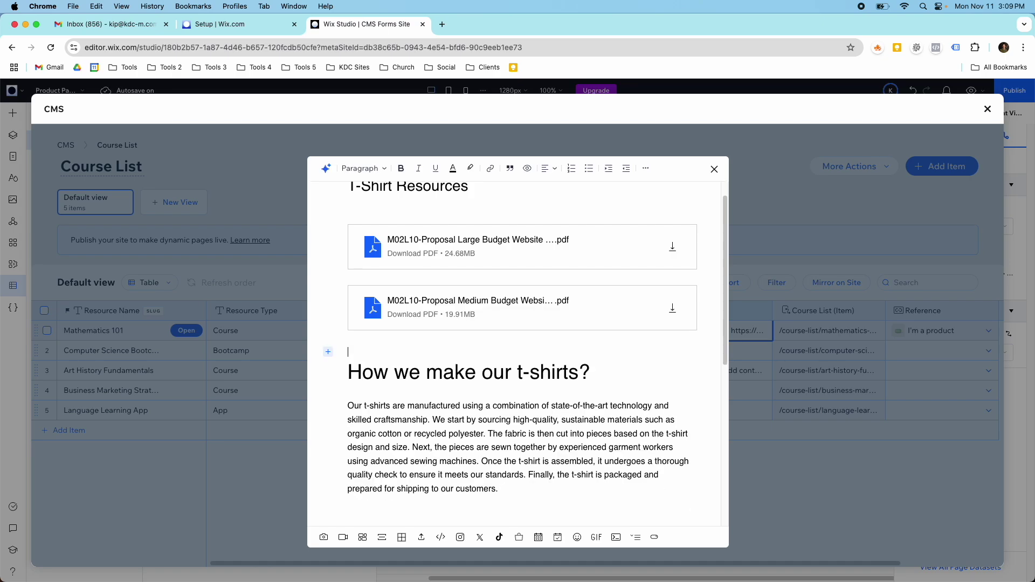
click(512, 305)
key(BackSpace)
click(465, 240)
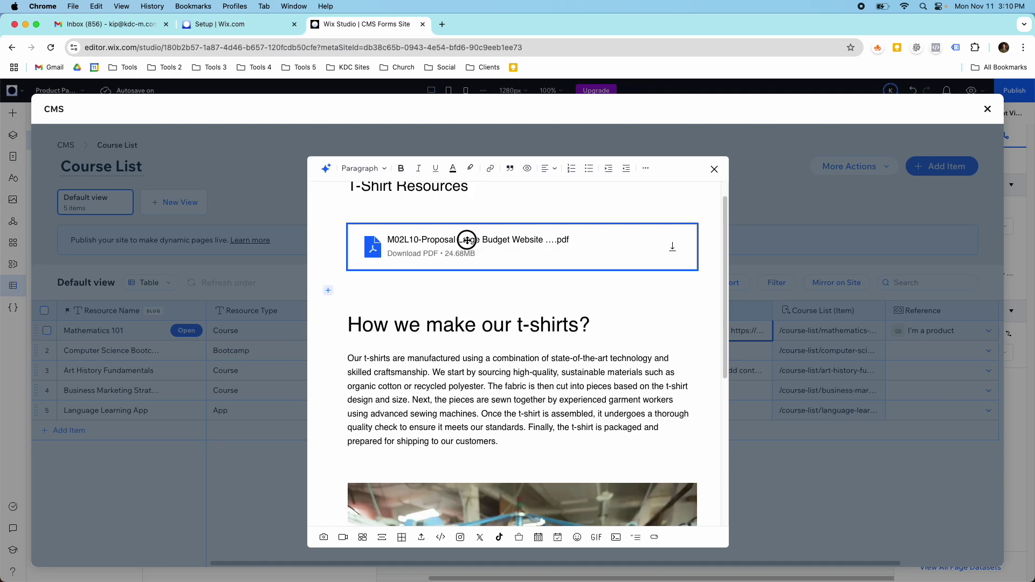
key(BackSpace)
Make 'T-Shirt Resources' a Heading 2 and 'How we make our t-shirts?' a Heading 5
scroll(466, 264, up, 1)
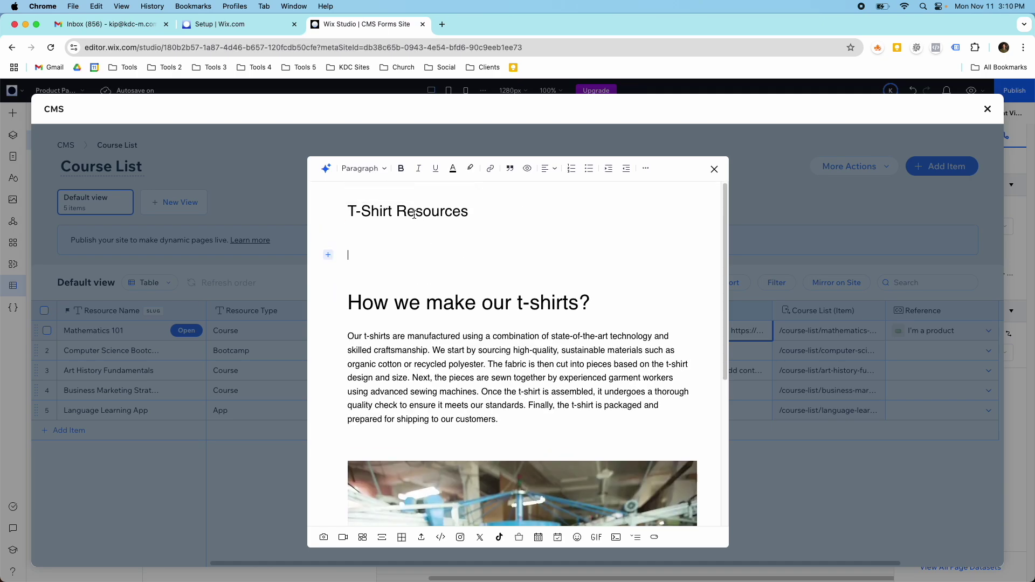
drag(469, 210, 348, 211)
click(362, 168)
click(365, 214)
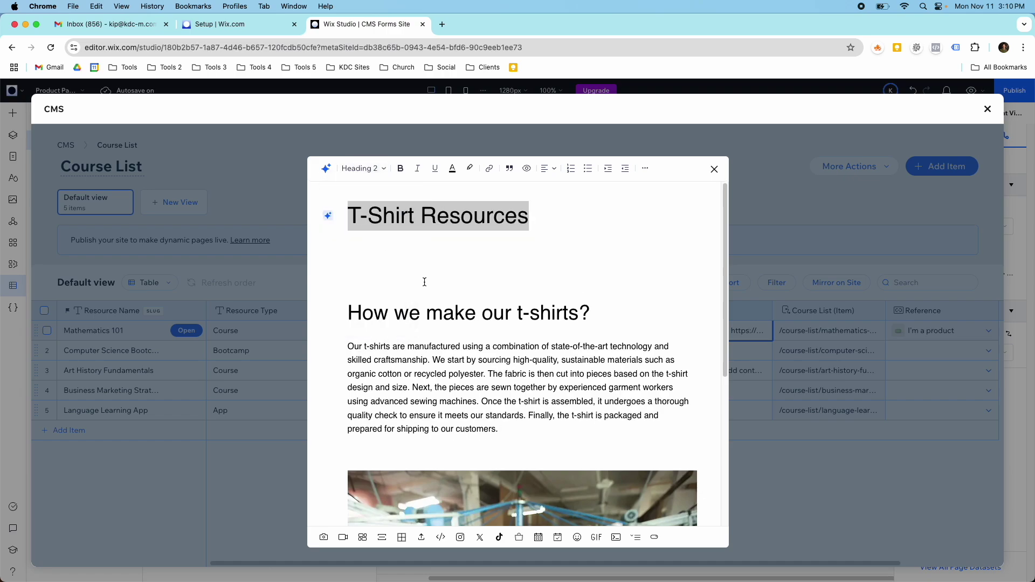
triple_click(426, 310)
click(366, 179)
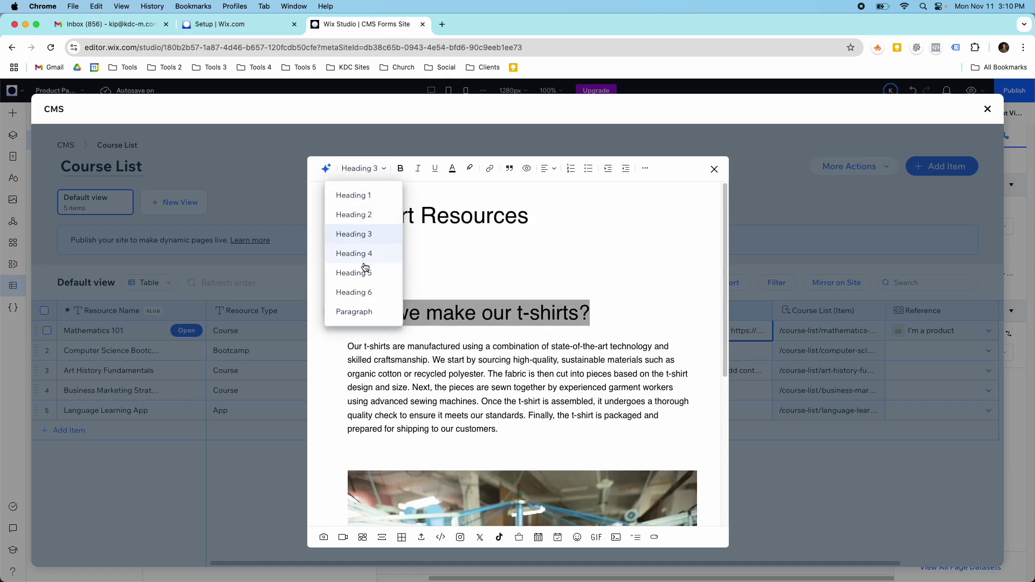
click(364, 275)
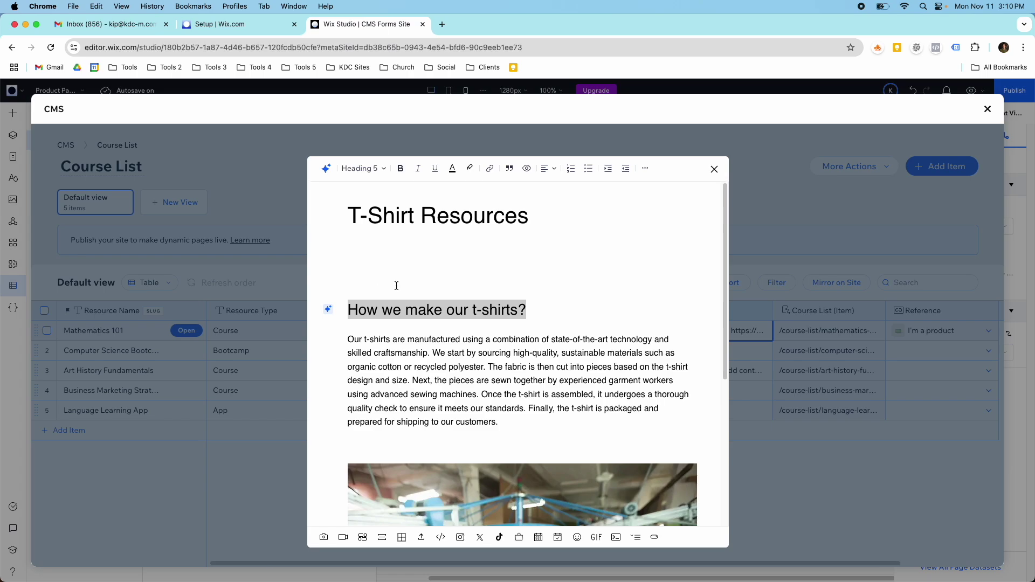
Remove the empty lines under the title and under the manufacturing paragraph
click(408, 279)
key(BackSpace)
key(BackSpace)
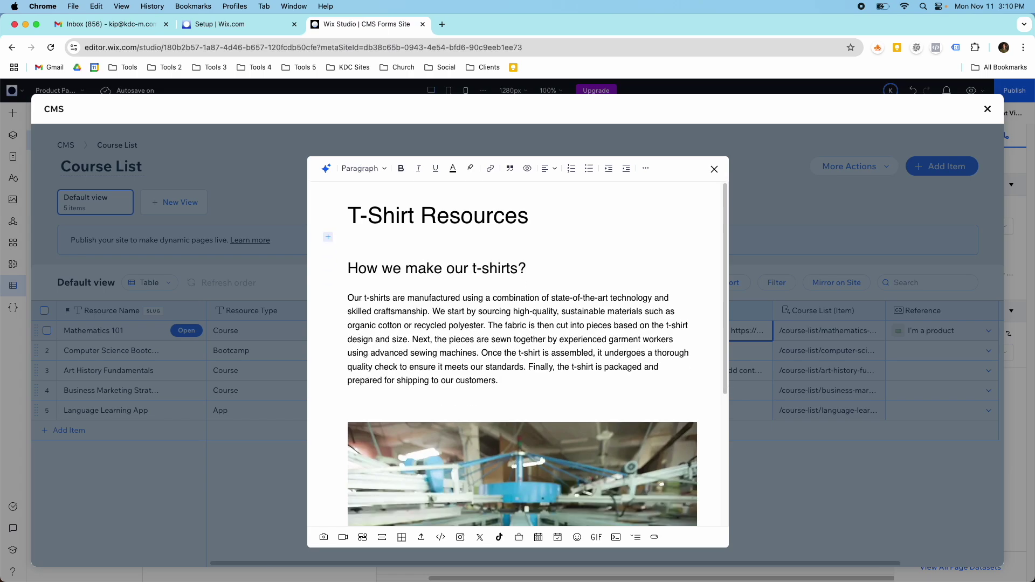
click(441, 393)
key(BackSpace)
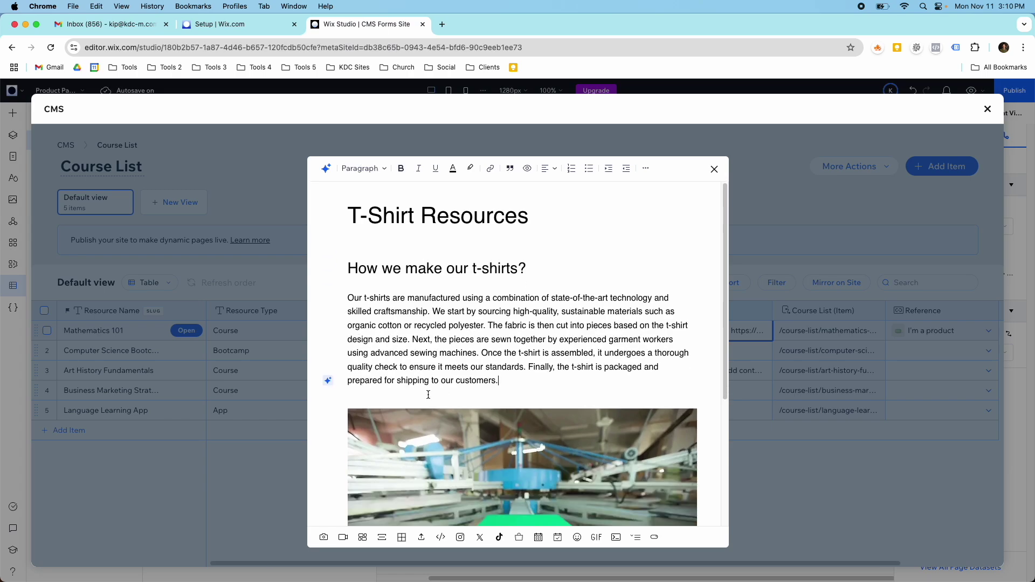
scroll(429, 392, down, 4)
click(543, 468)
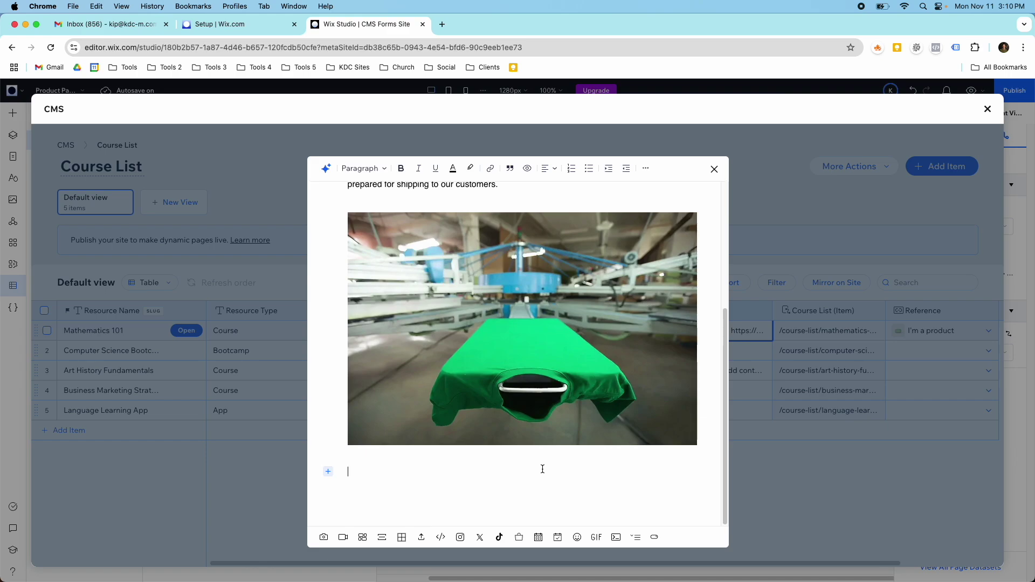
Type 'We Focus On Style' on the line below the factory image
scroll(492, 461, up, 4)
scroll(491, 460, down, 4)
text(We Foucus Oon)
key(BackSpace)
key(BackSpace)
text(n Style)
Make 'We Focus On Style' a Heading 4 and add an empty paragraph after it
drag(467, 471, 346, 473)
scroll(392, 326, up, 10)
scroll(392, 326, down, 3)
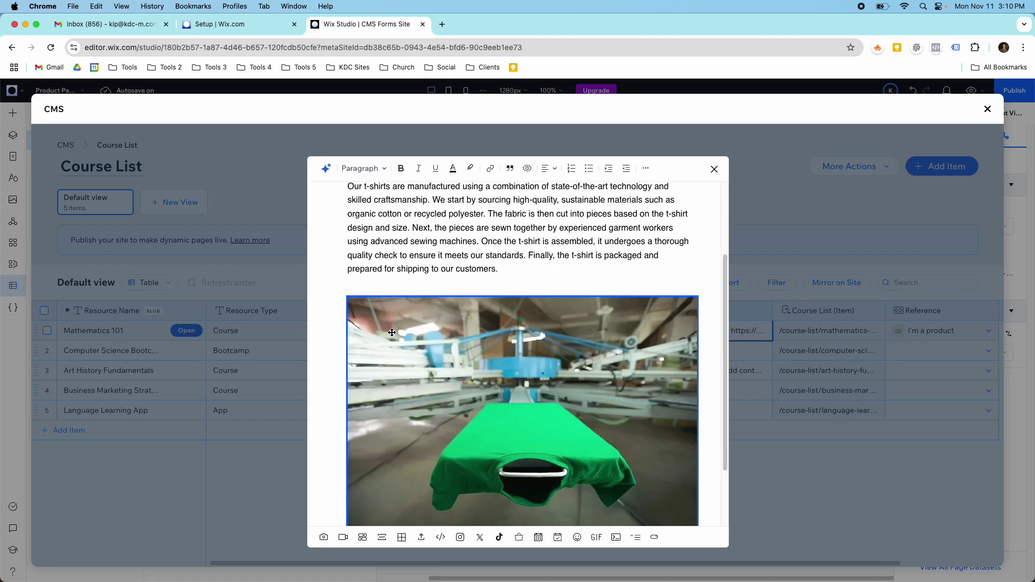
scroll(392, 333, down, 3)
click(362, 168)
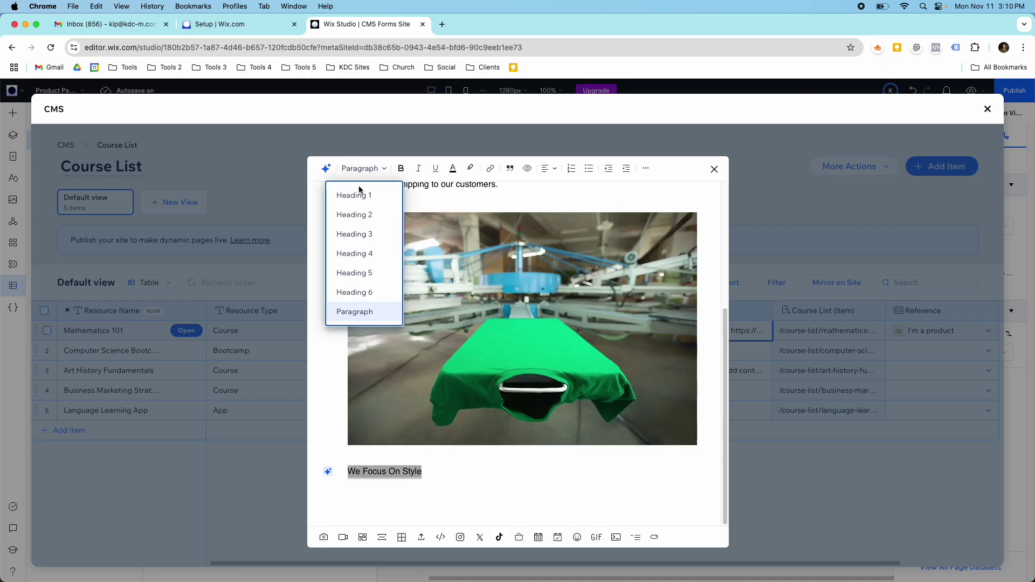
click(368, 253)
click(481, 474)
key(Return)
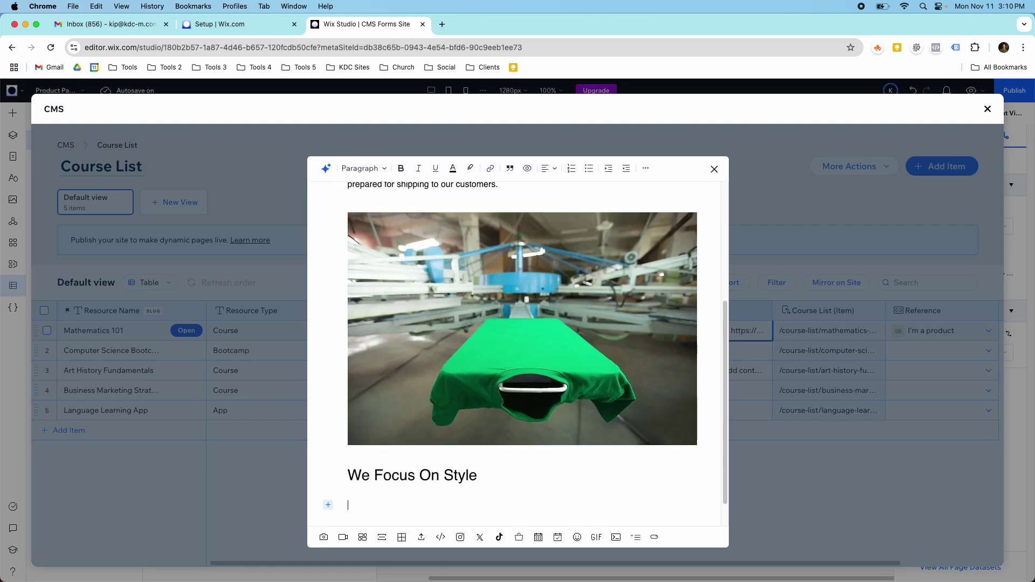
Insert the white 'Not Today' T-shirt image from Media from Wix below the heading
click(323, 537)
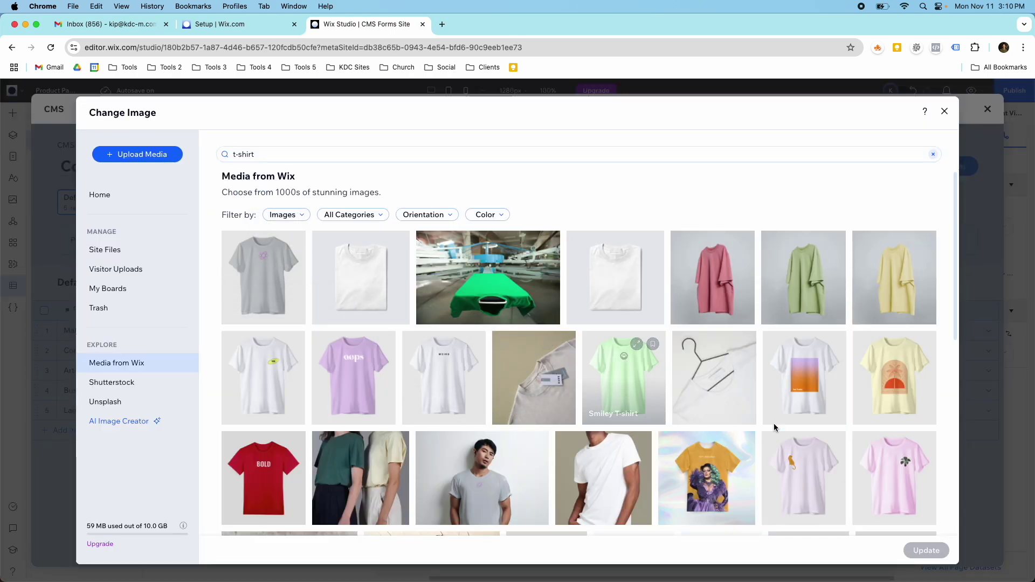
click(818, 394)
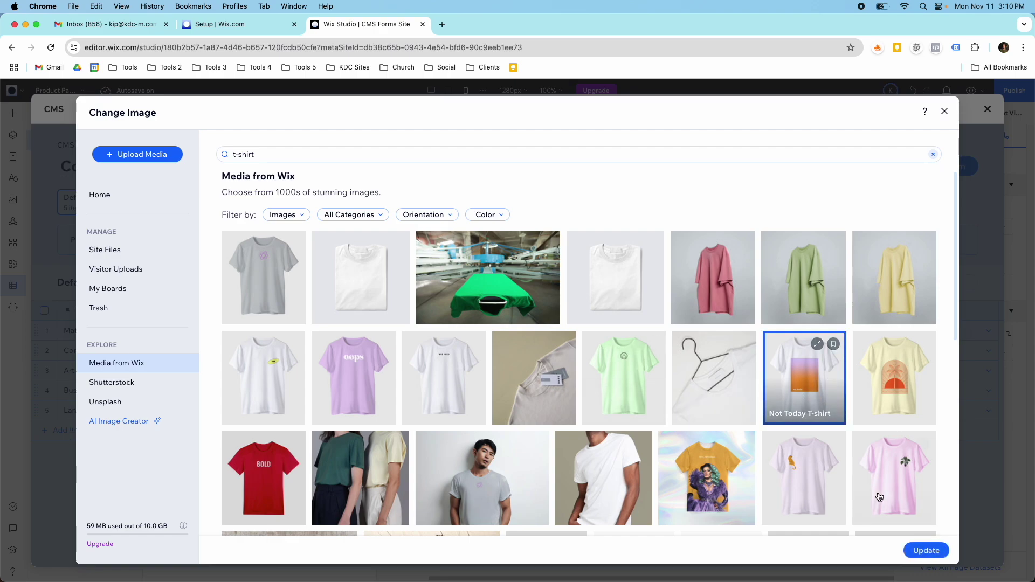
click(916, 550)
scroll(561, 340, up, 5)
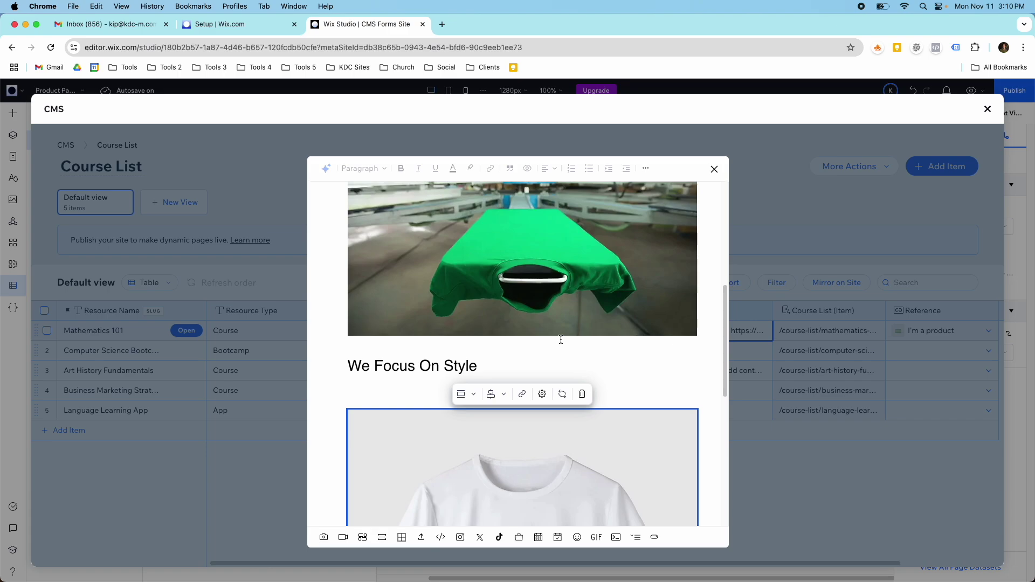
scroll(560, 340, down, 4)
scroll(418, 268, up, 1)
click(365, 211)
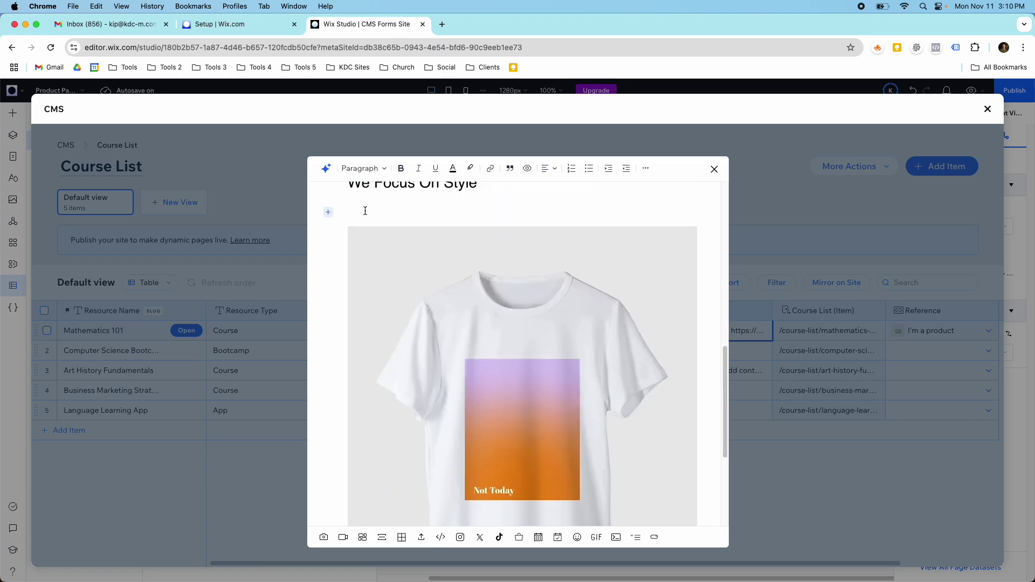
Insert an AI paragraph about how we focus on style and creativity with our t-shirts
click(326, 168)
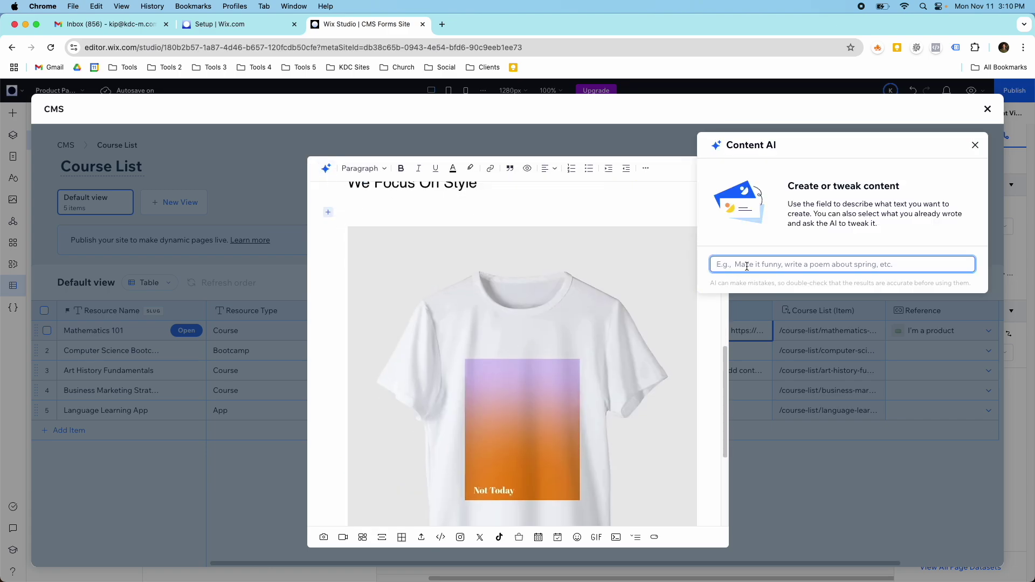
text(Write me a para)
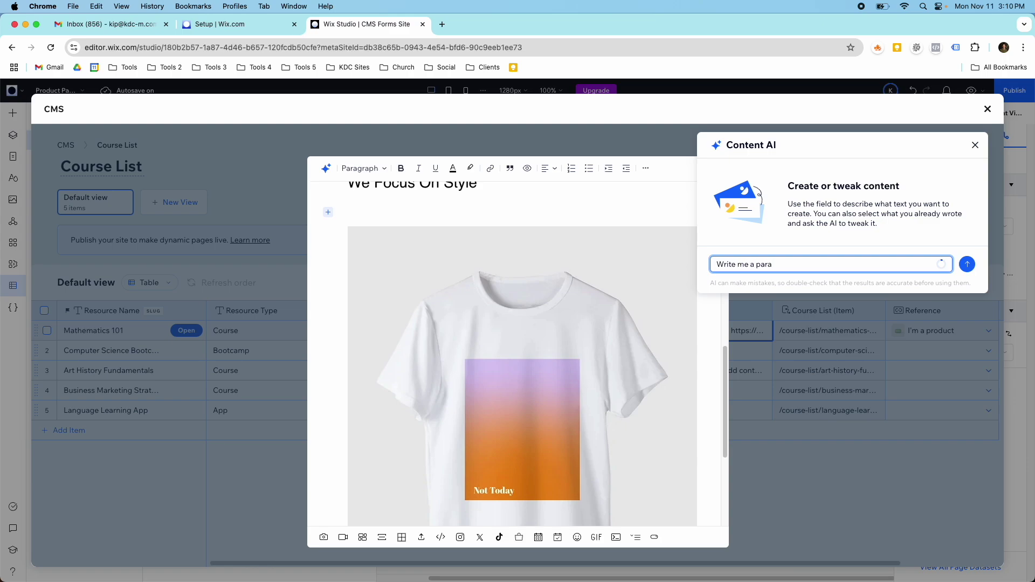
text(graph ab out)
text(out how)
text( we focu)
text(s on style and cre)
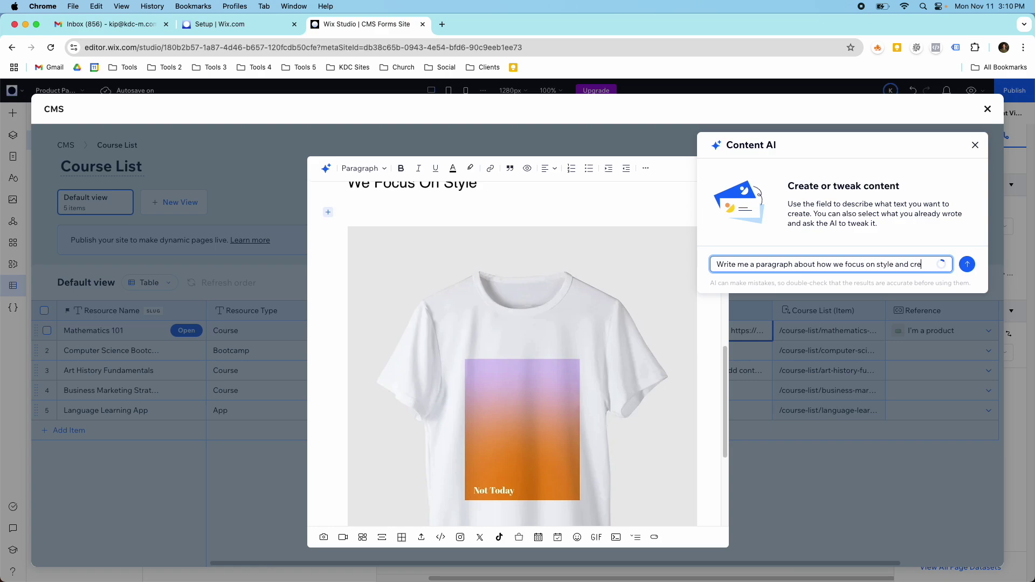
text(ativity and)
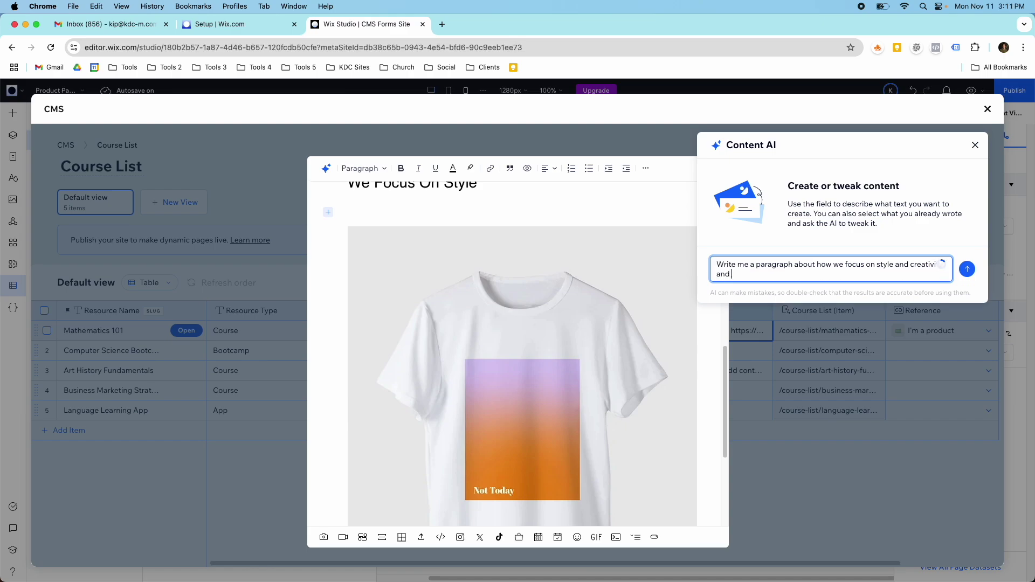
key(BackSpace)
text(with our t-shirts)
key(Return)
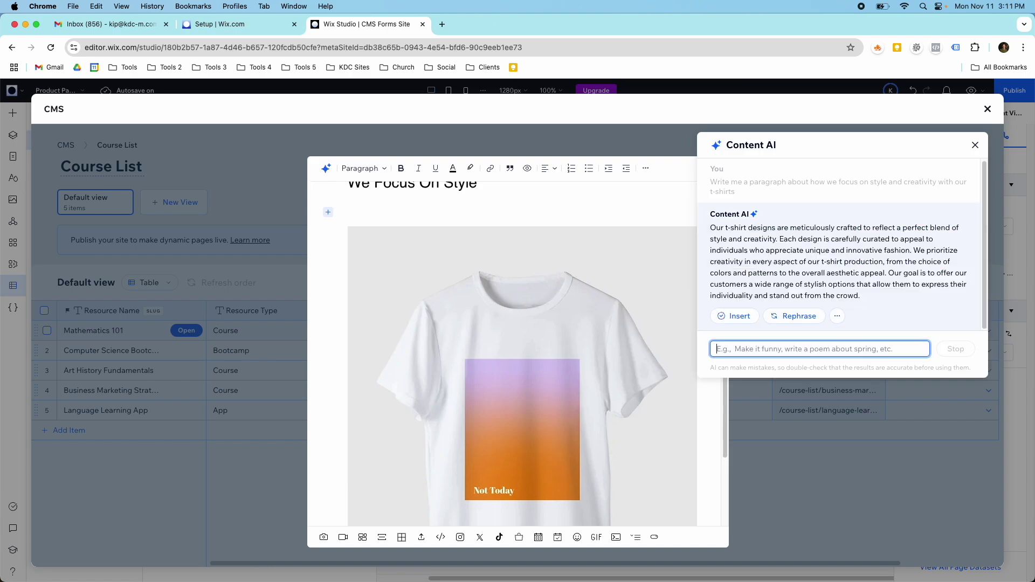
click(735, 316)
click(570, 277)
key(Return)
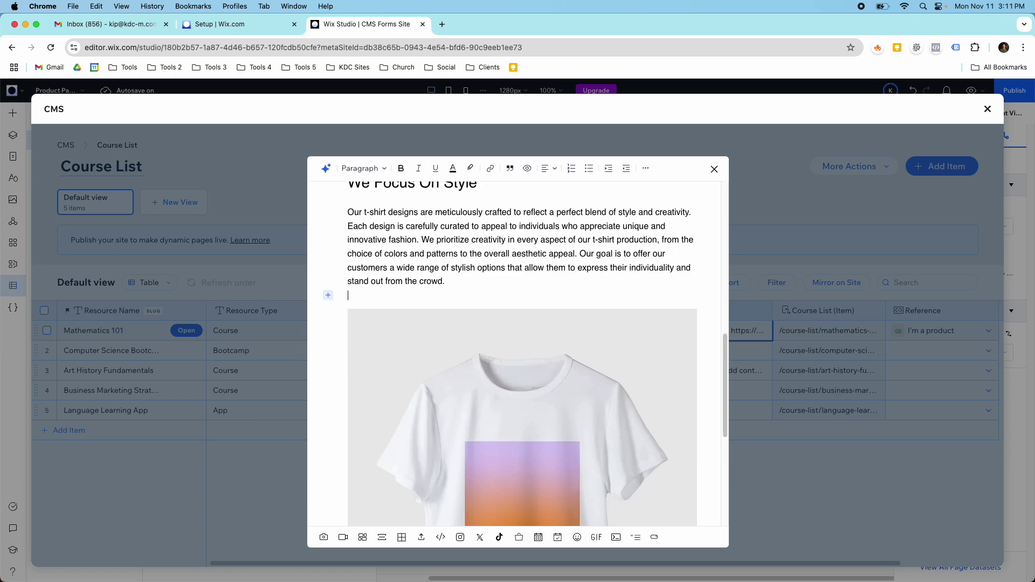
Remove the empty line under the title, then close the rich-text editor and the CMS
scroll(612, 288, up, 10)
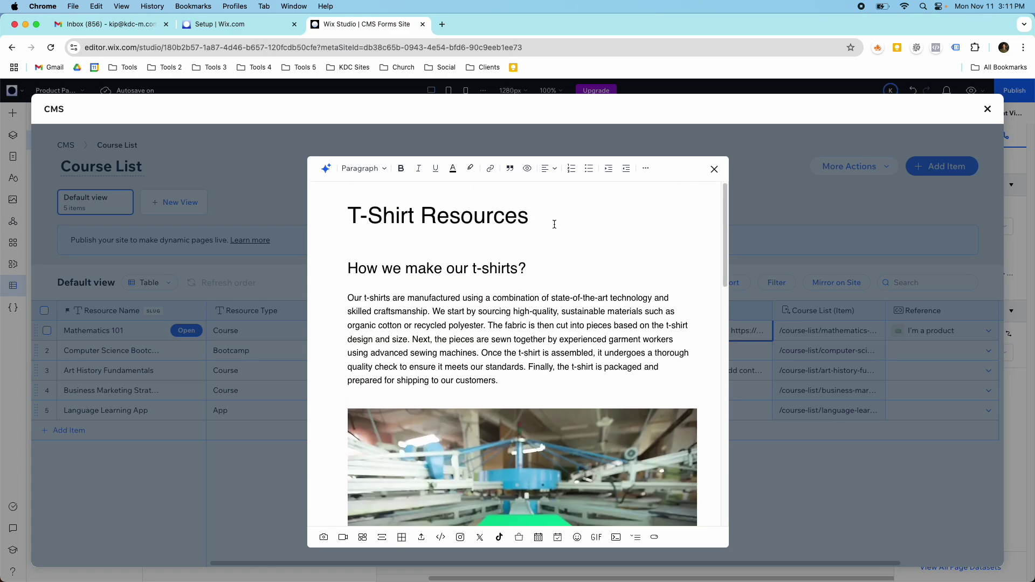
click(485, 241)
key(BackSpace)
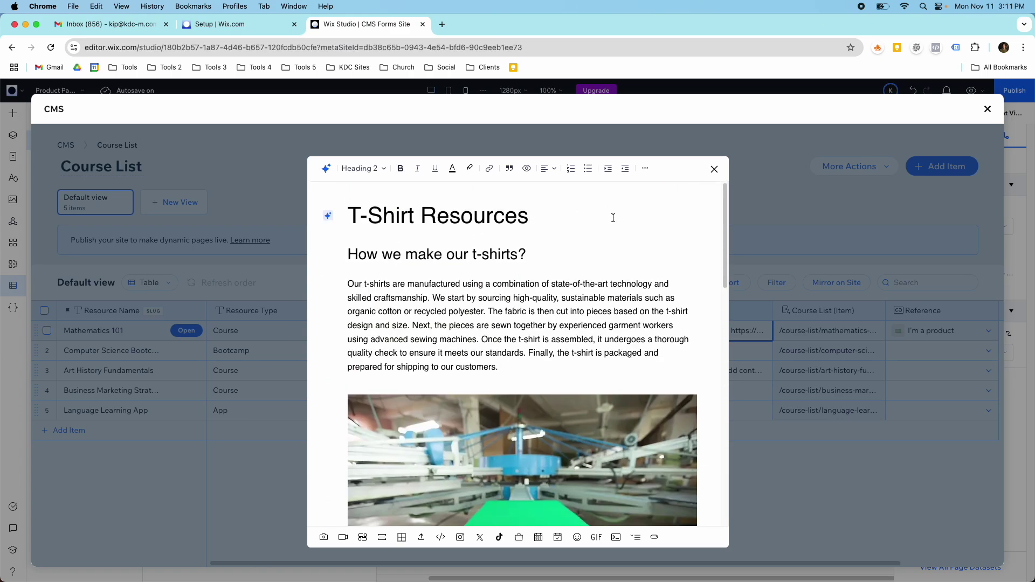
click(711, 168)
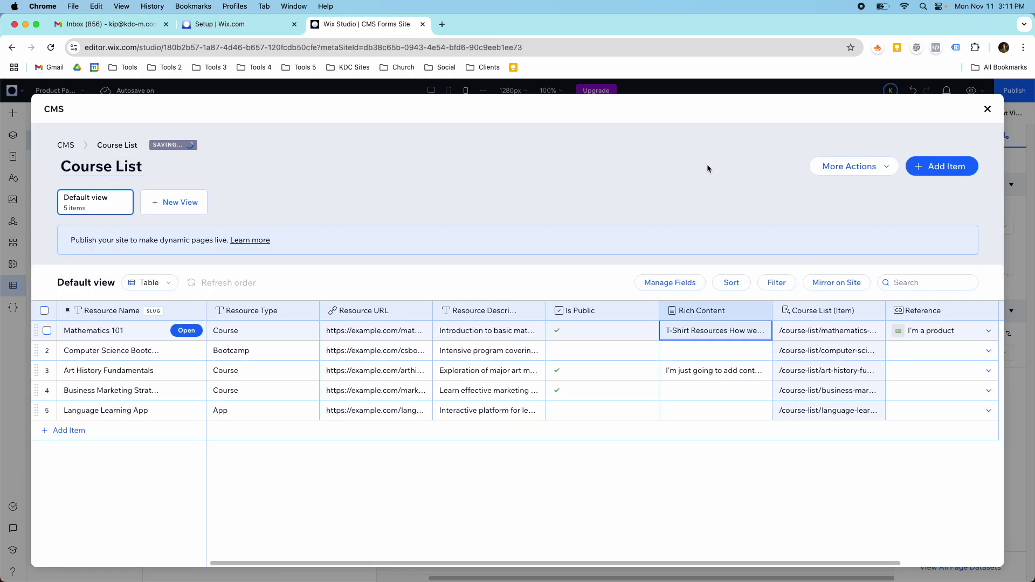
click(989, 111)
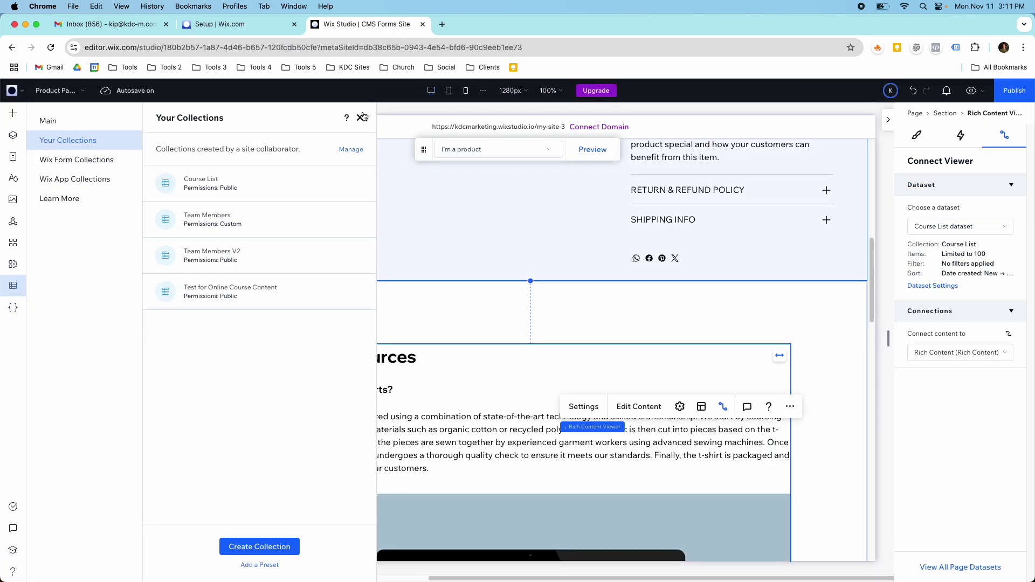
scroll(419, 289, up, 10)
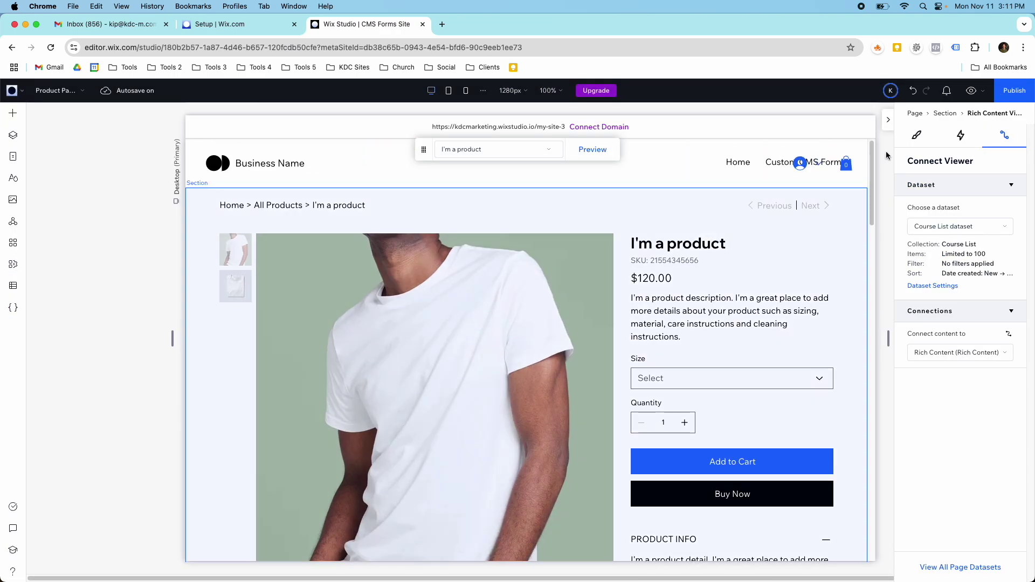
Preview the product page, collapse Product Info and scroll through the T-Shirt Resources content
click(977, 93)
scroll(626, 290, down, 6)
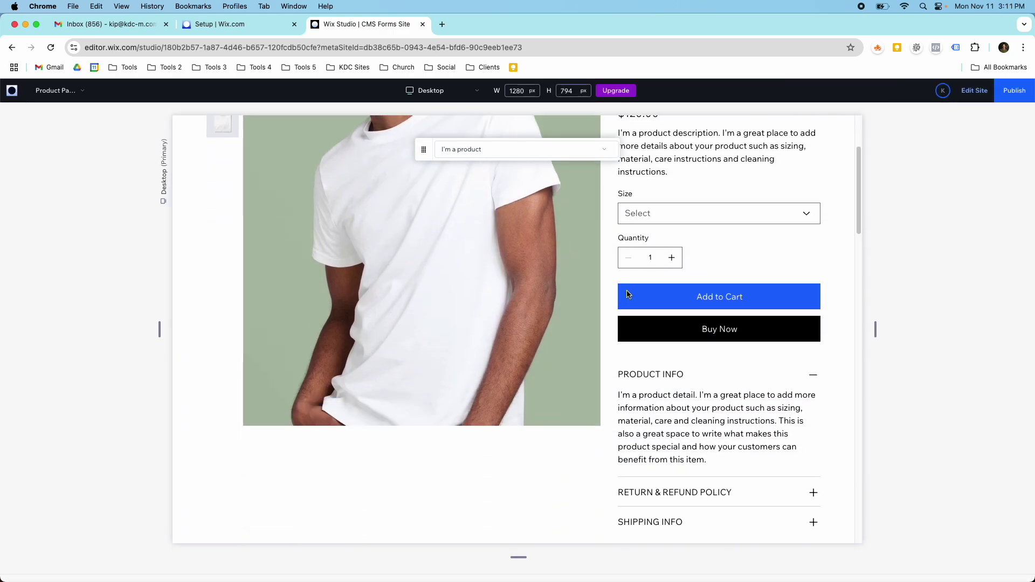
scroll(627, 291, up, 6)
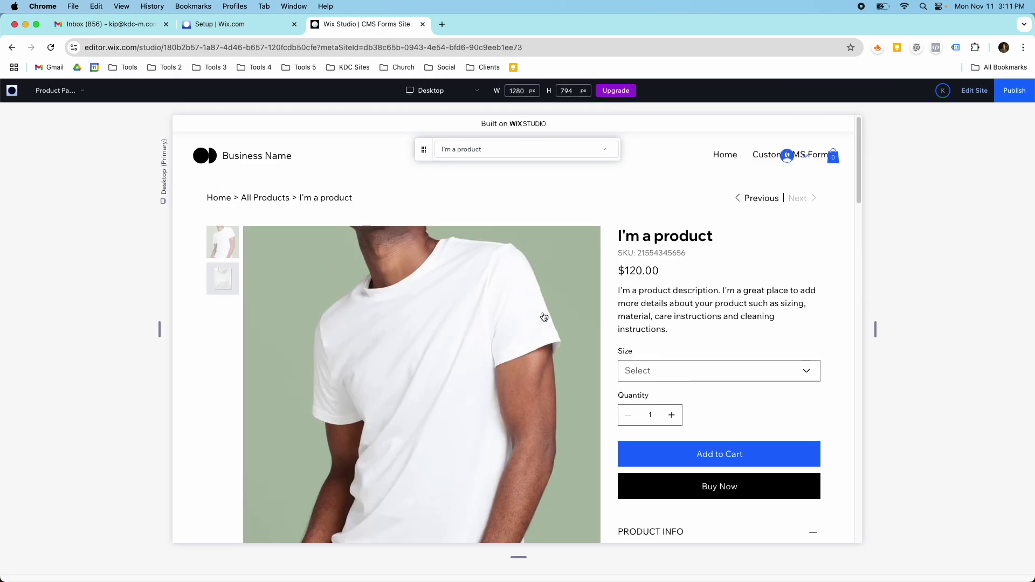
scroll(656, 316, down, 5)
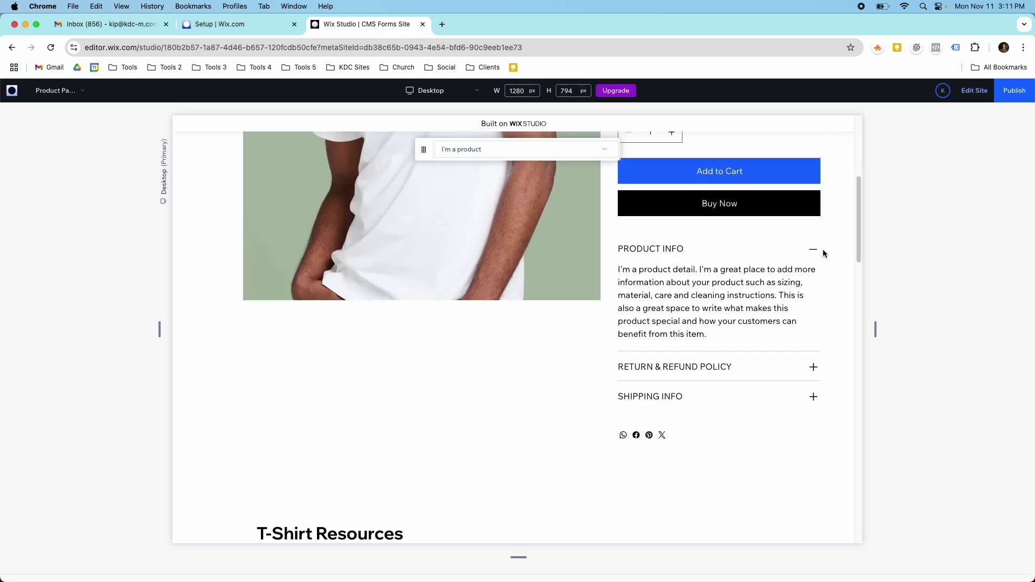
click(813, 249)
scroll(742, 345, down, 7)
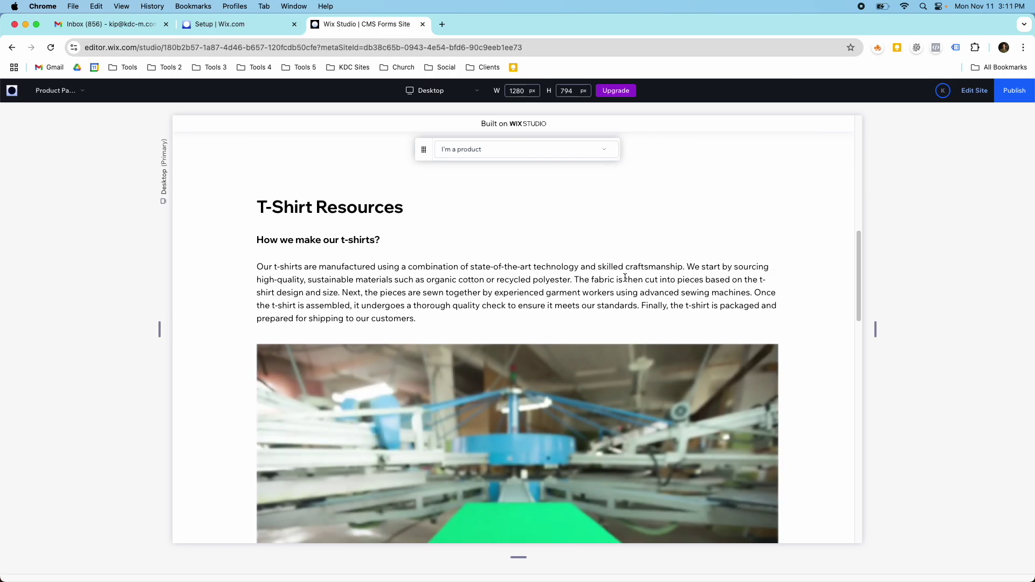
scroll(601, 282, down, 4)
scroll(600, 277, up, 6)
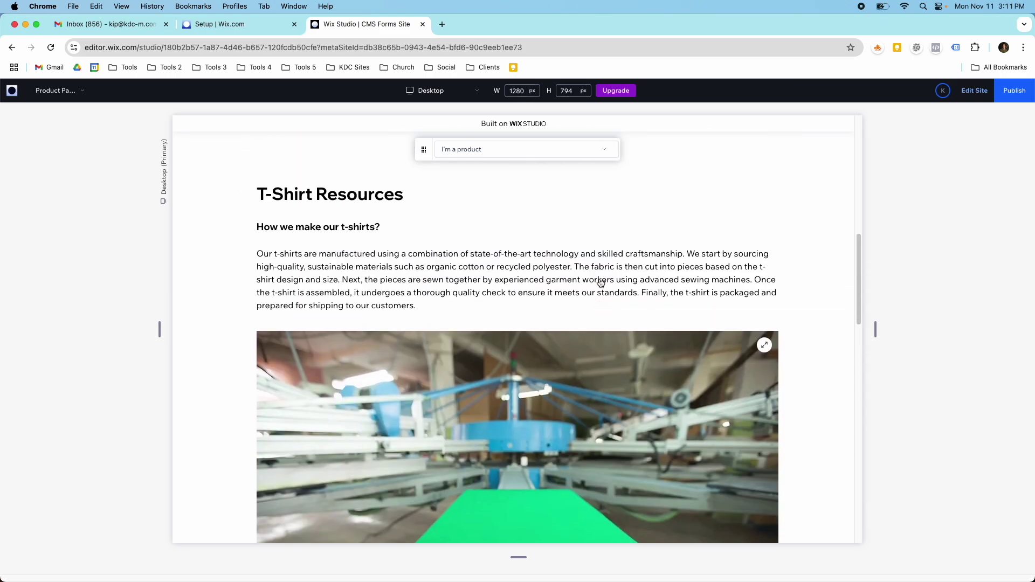
scroll(580, 320, down, 6)
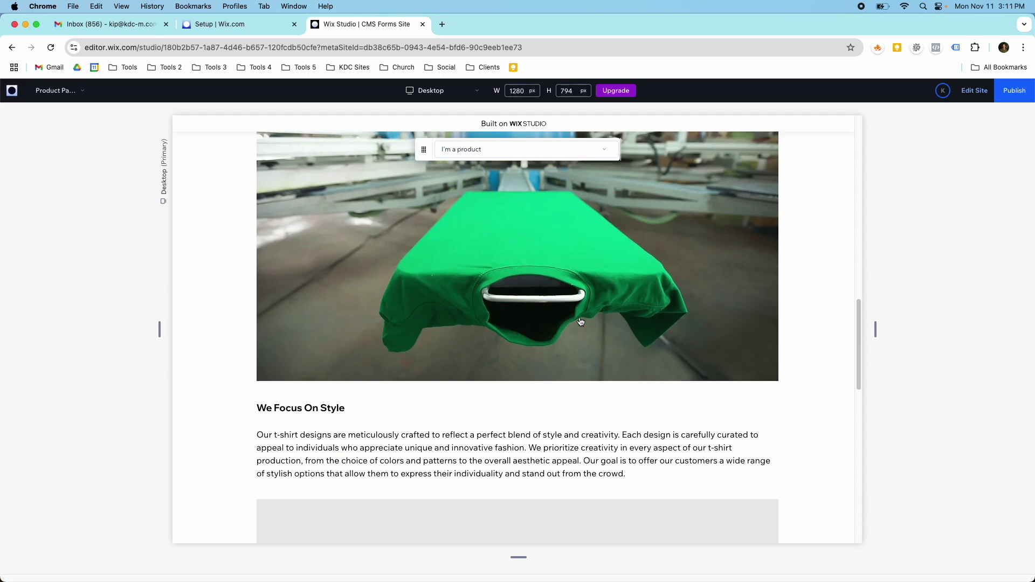
scroll(580, 322, down, 8)
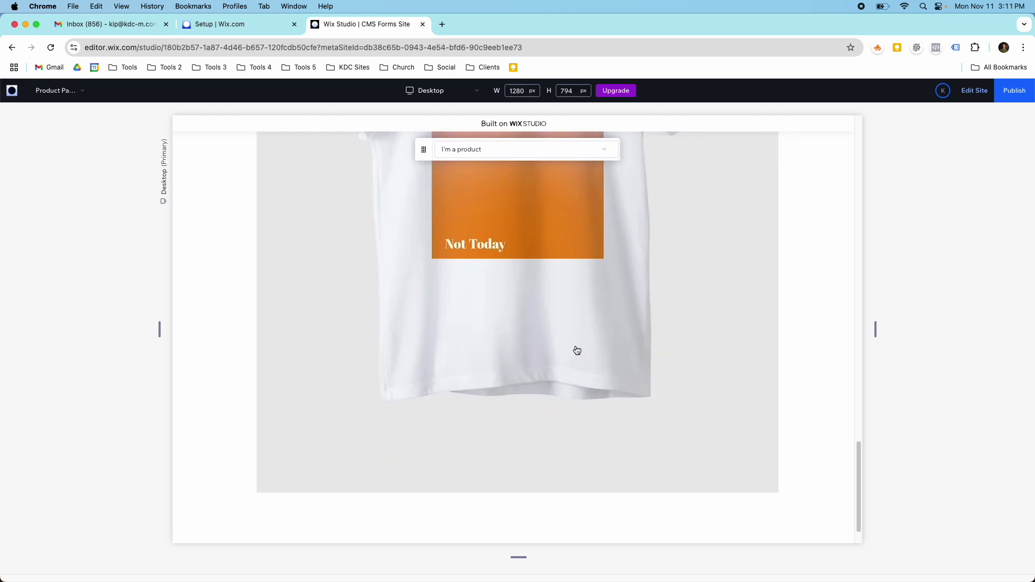
scroll(581, 348, down, 2)
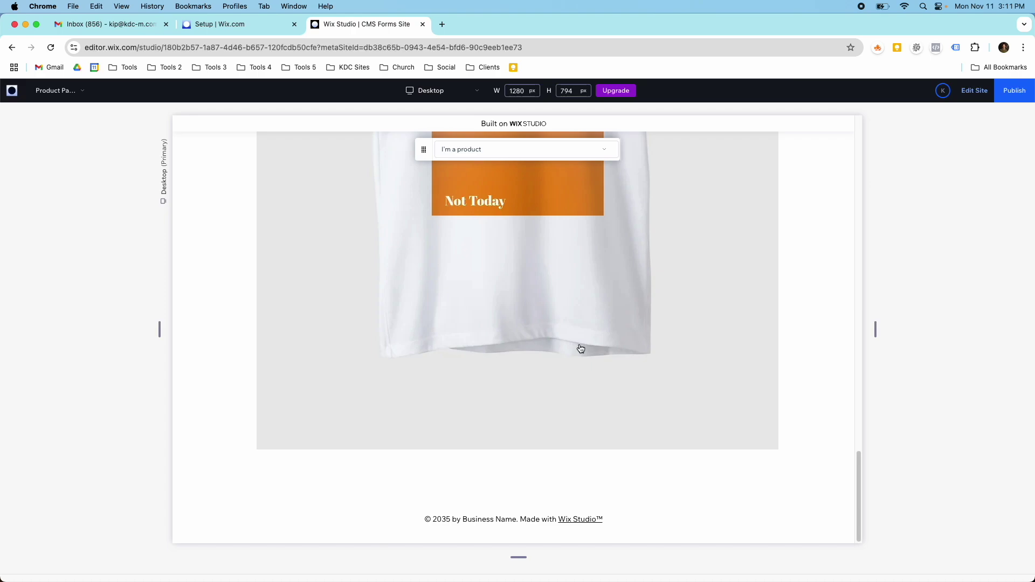
scroll(580, 349, up, 16)
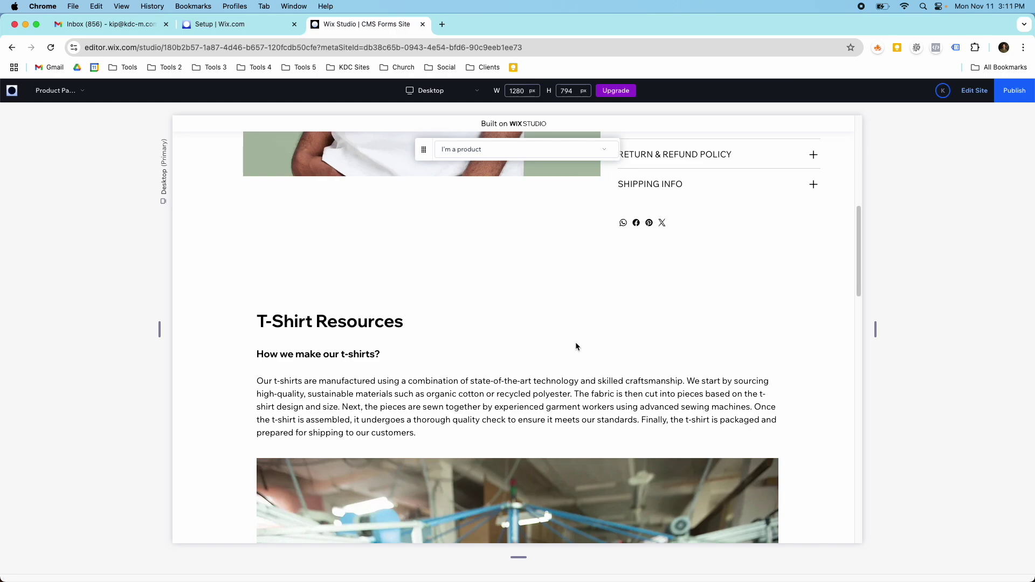
scroll(591, 345, up, 6)
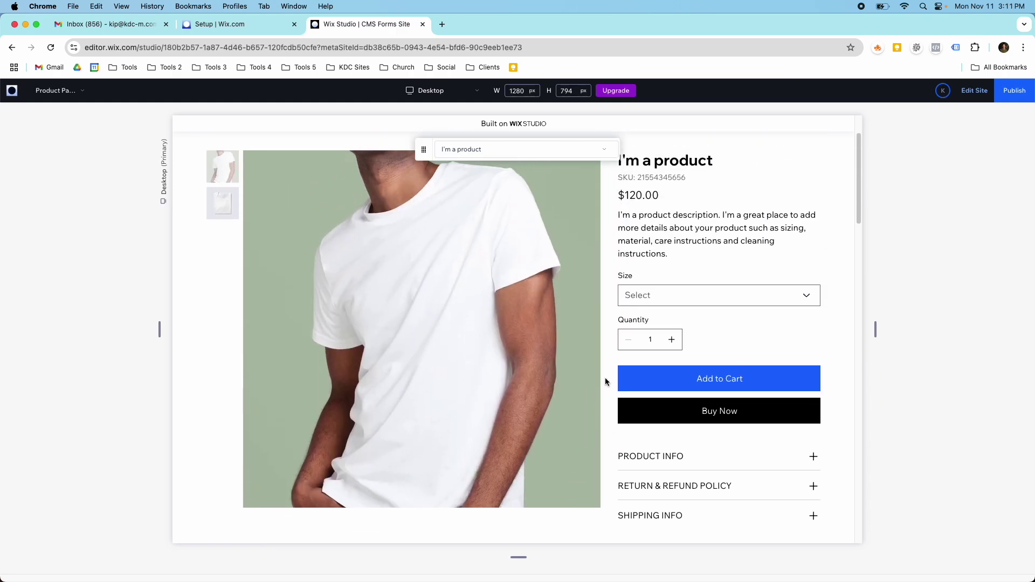
scroll(604, 377, up, 1)
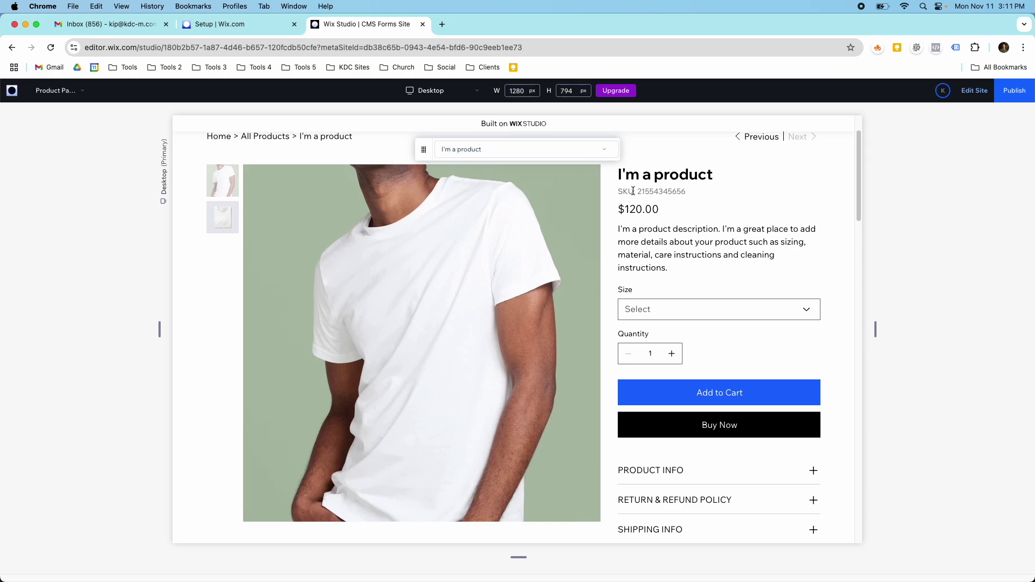
scroll(583, 232, down, 3)
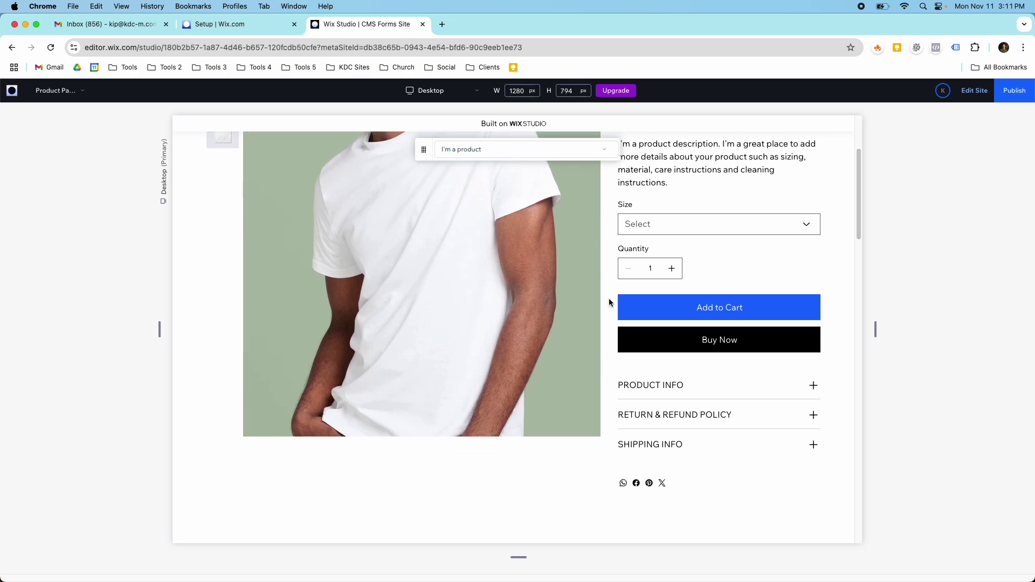
scroll(609, 300, up, 5)
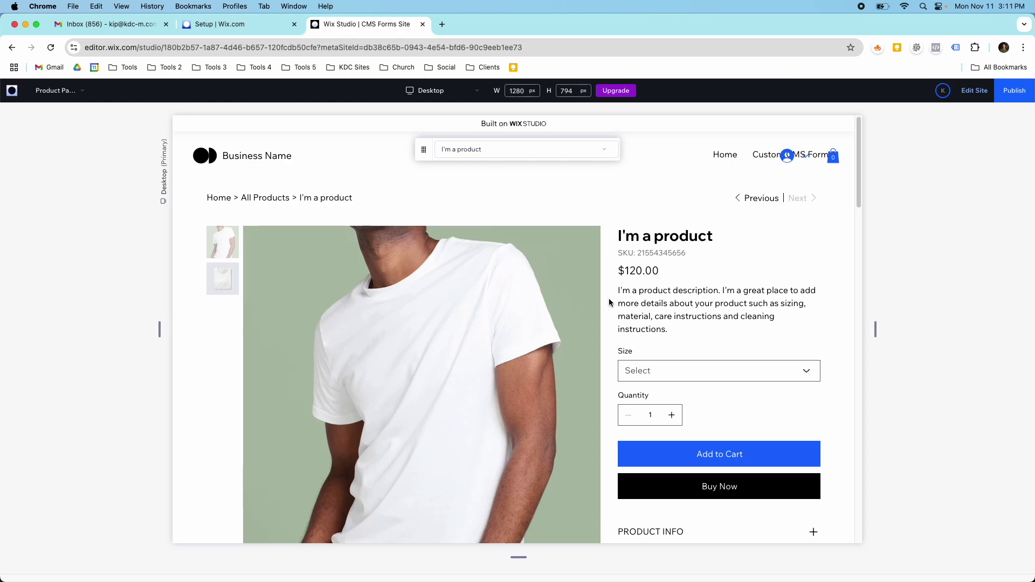
scroll(611, 303, down, 15)
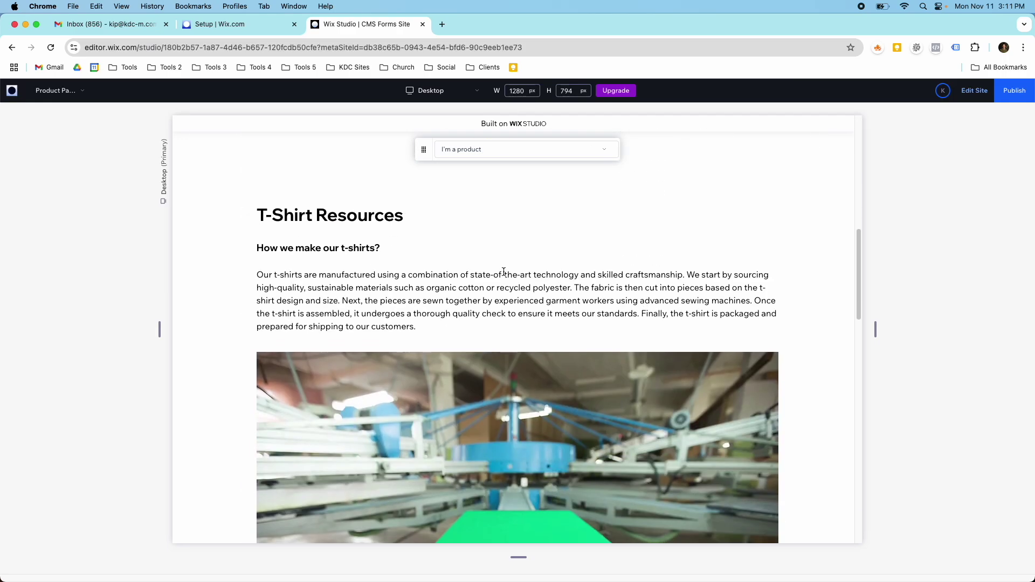
scroll(436, 297, down, 4)
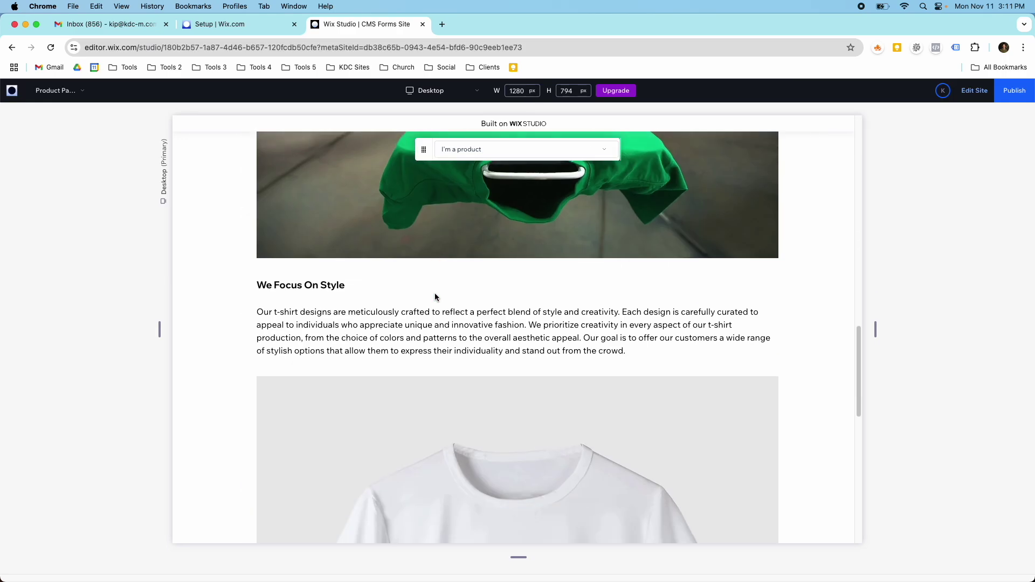
scroll(436, 297, down, 2)
Return to the editor and open the Course List collection in the CMS
click(965, 91)
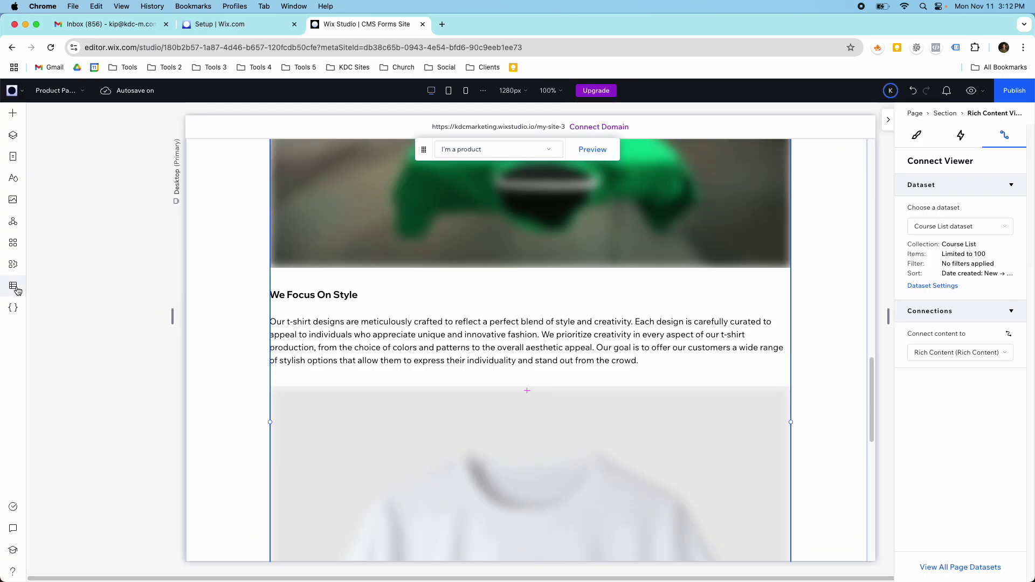
click(13, 286)
click(76, 159)
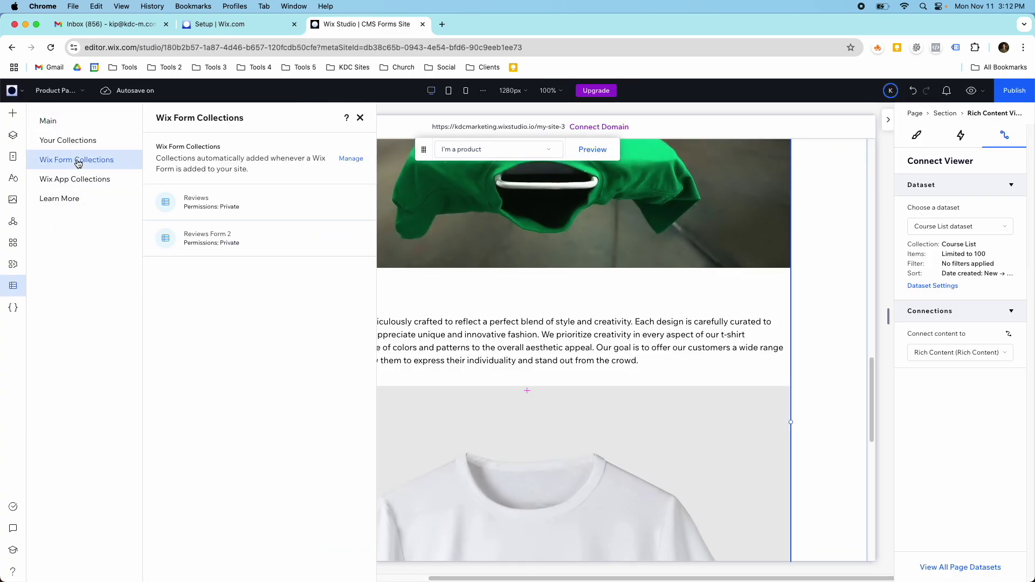
click(80, 141)
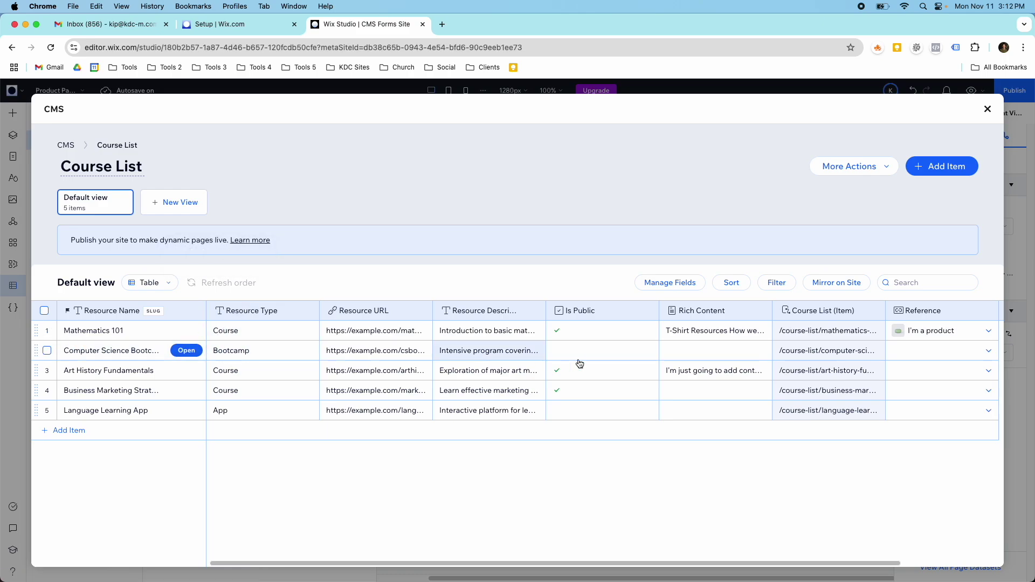
Inspect rows 2 and 3 Rich Content and row 2 Reference without changes, then close the CMS
click(682, 351)
click(681, 350)
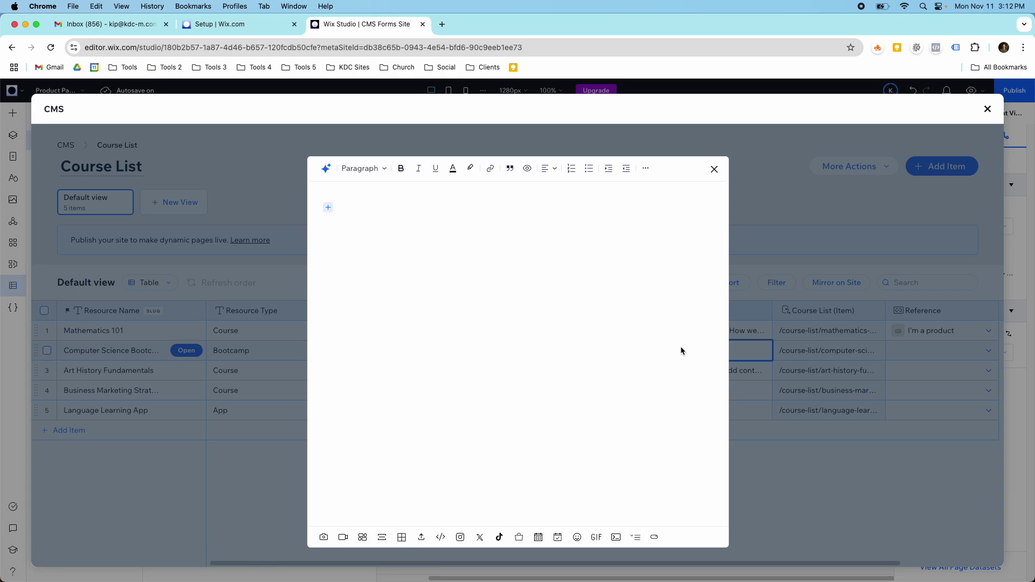
click(714, 169)
click(731, 374)
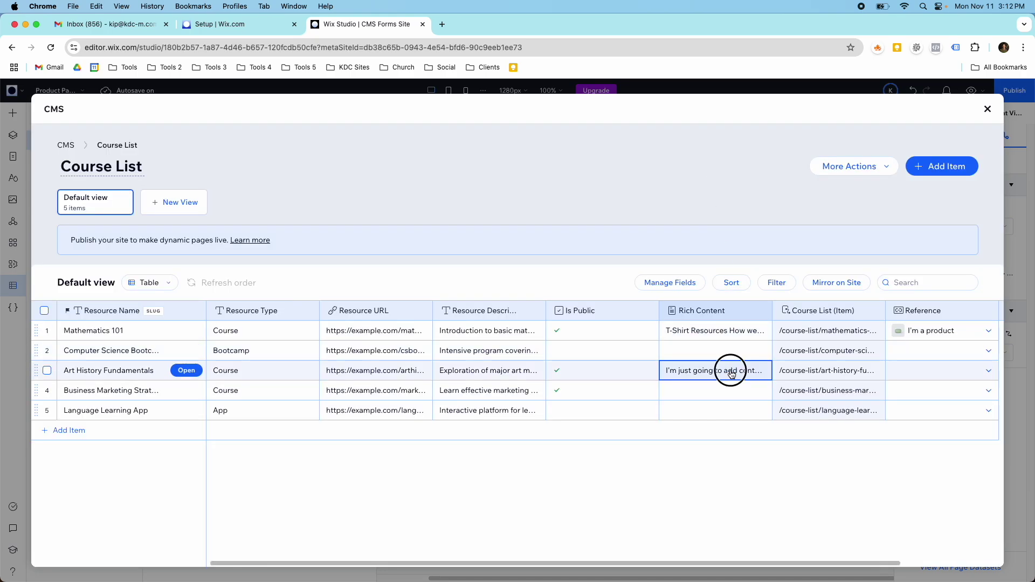
click(730, 374)
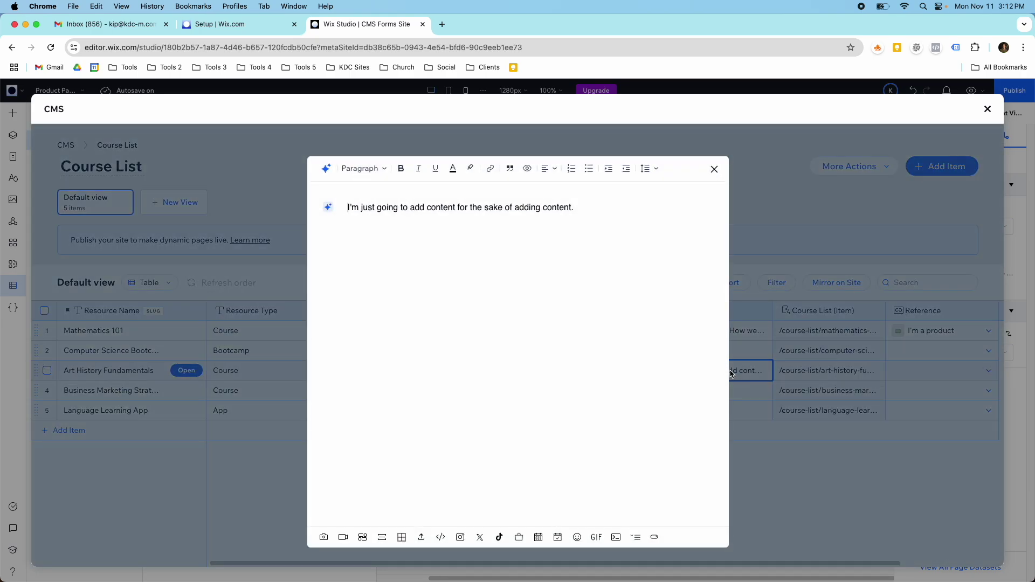
click(716, 172)
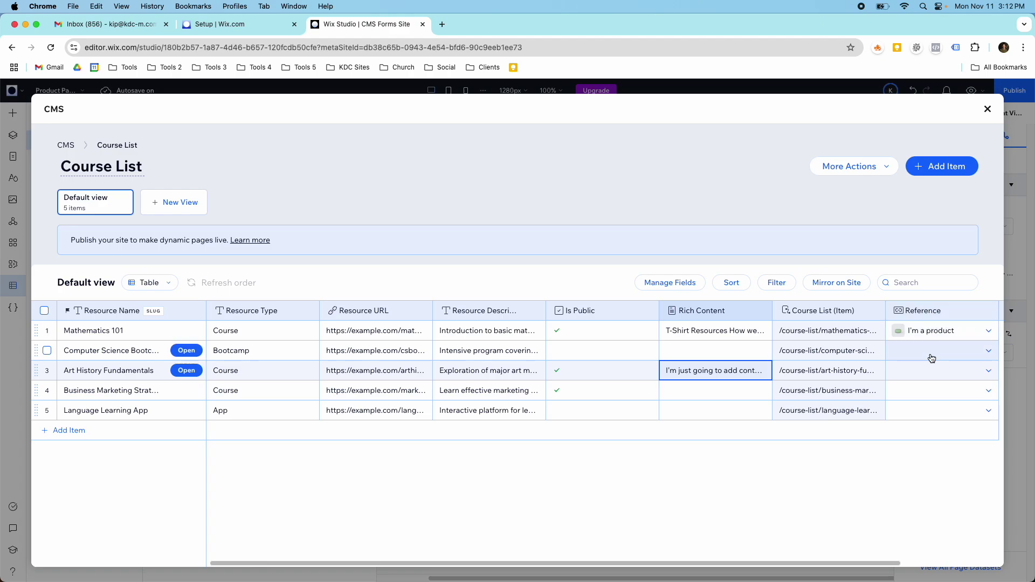
click(931, 359)
click(932, 353)
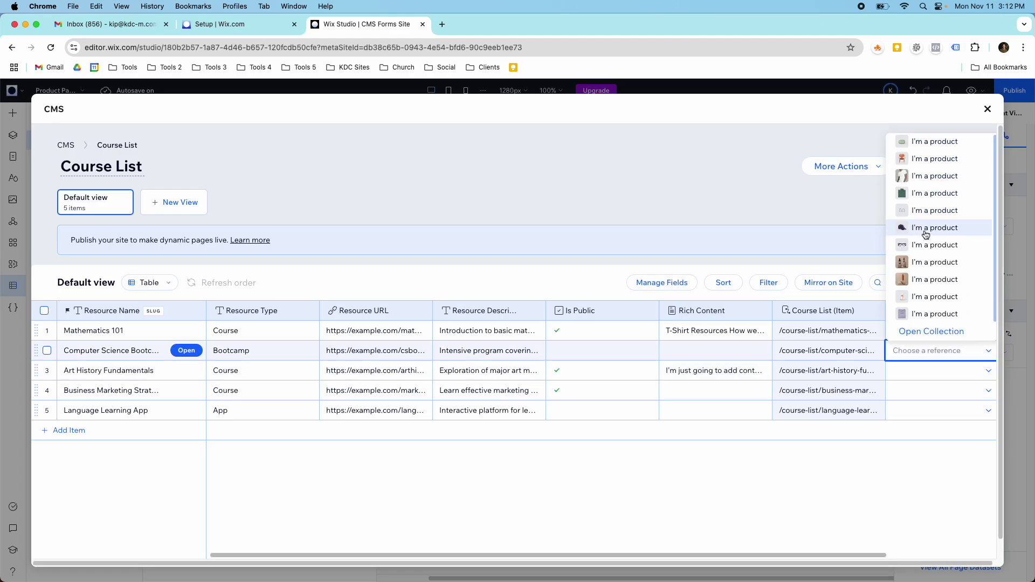
scroll(921, 245, down, 1)
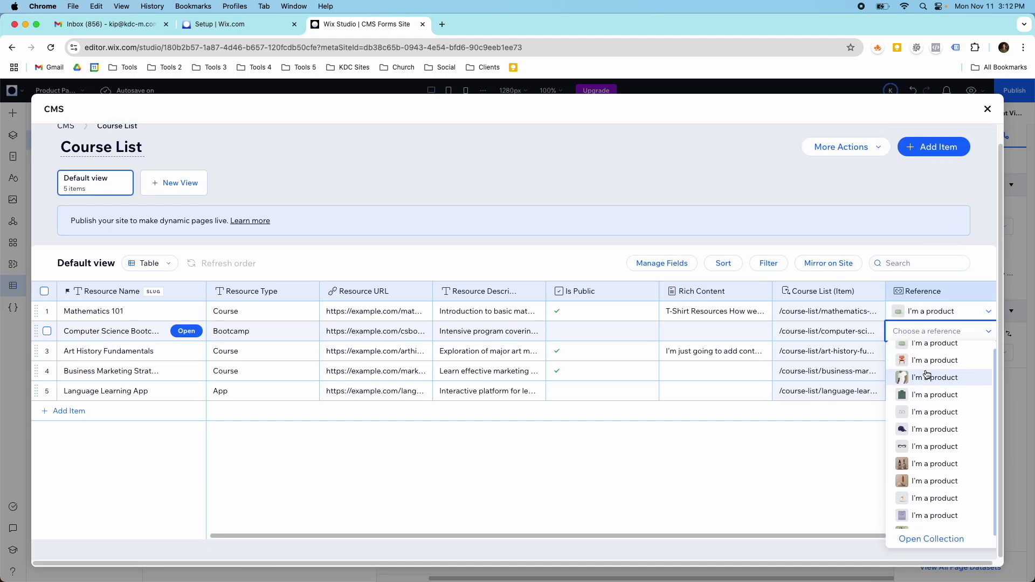
scroll(991, 166, up, 1)
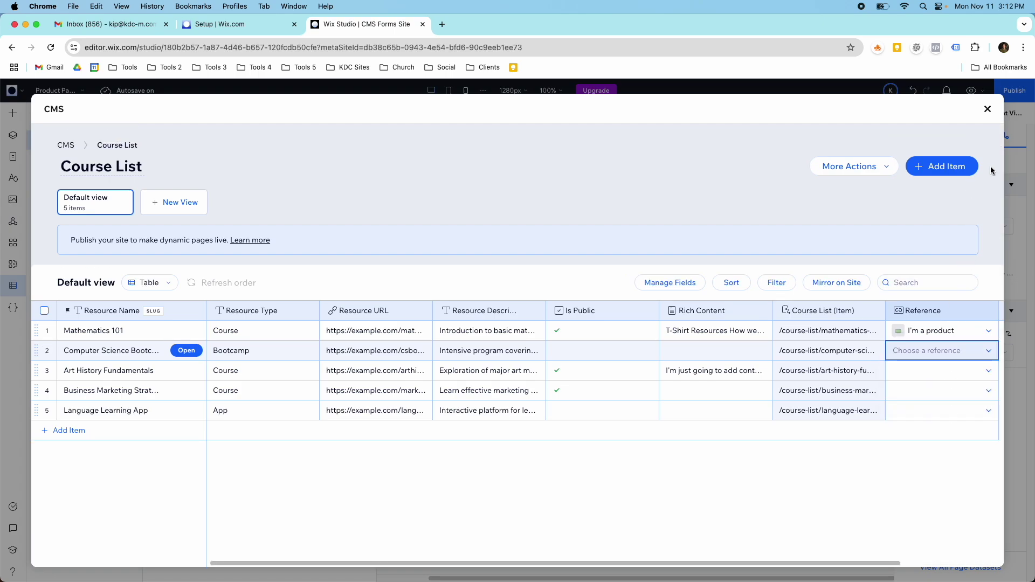
click(987, 112)
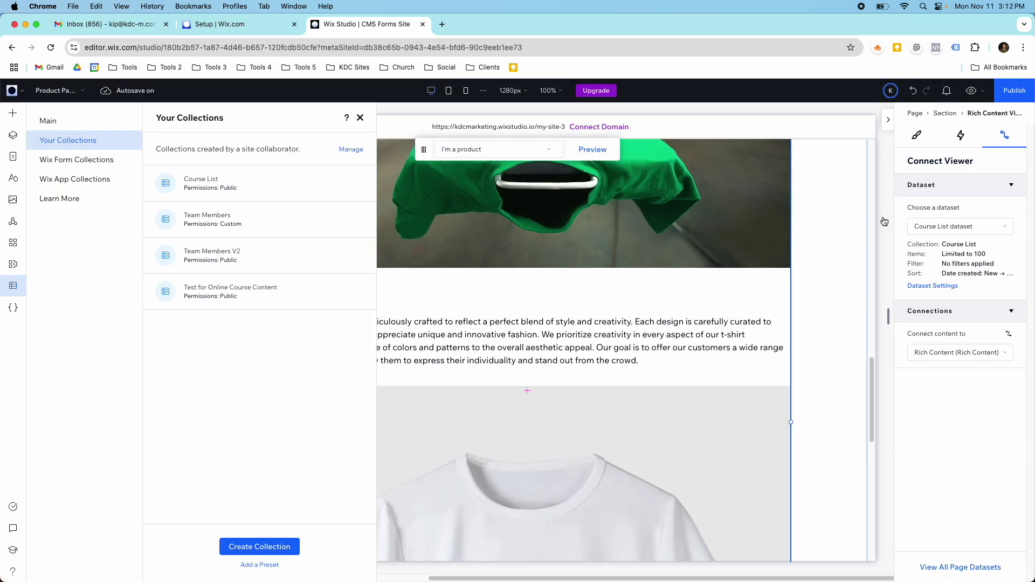
Center the Rich Content Viewer horizontally on the product page
click(360, 118)
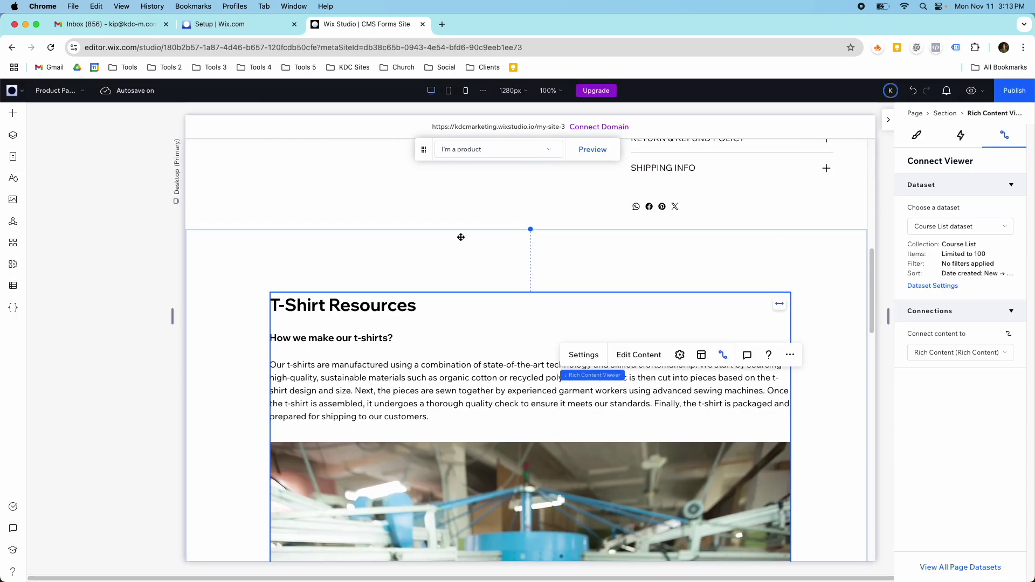
scroll(461, 238, up, 1)
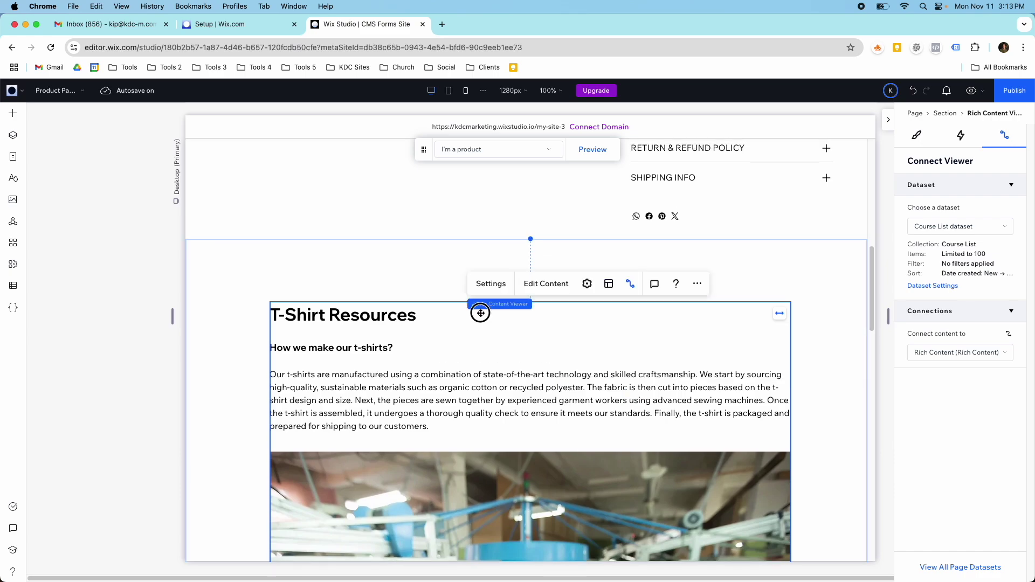
scroll(549, 358, down, 1)
scroll(549, 358, down, 5)
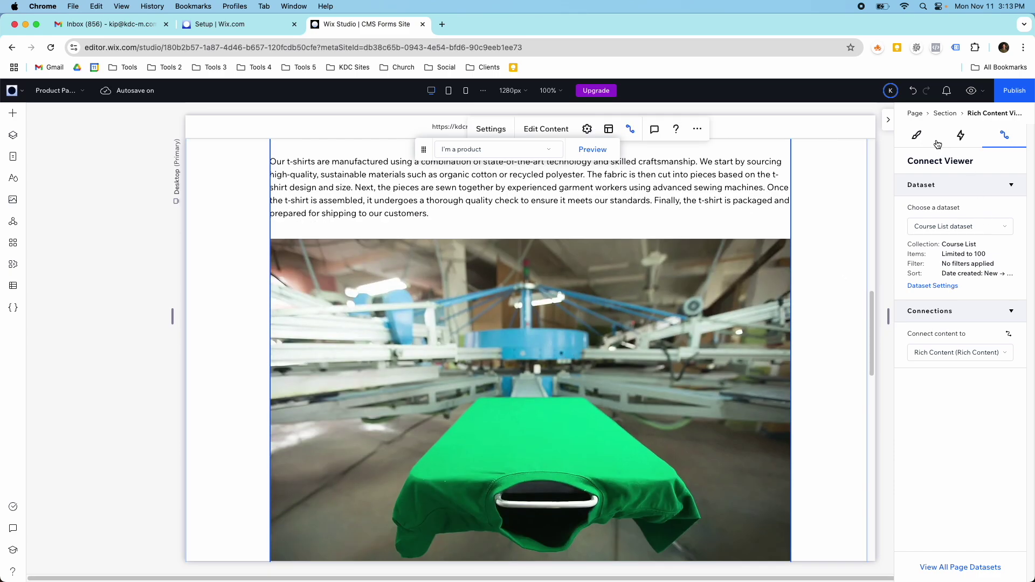
scroll(843, 240, down, 3)
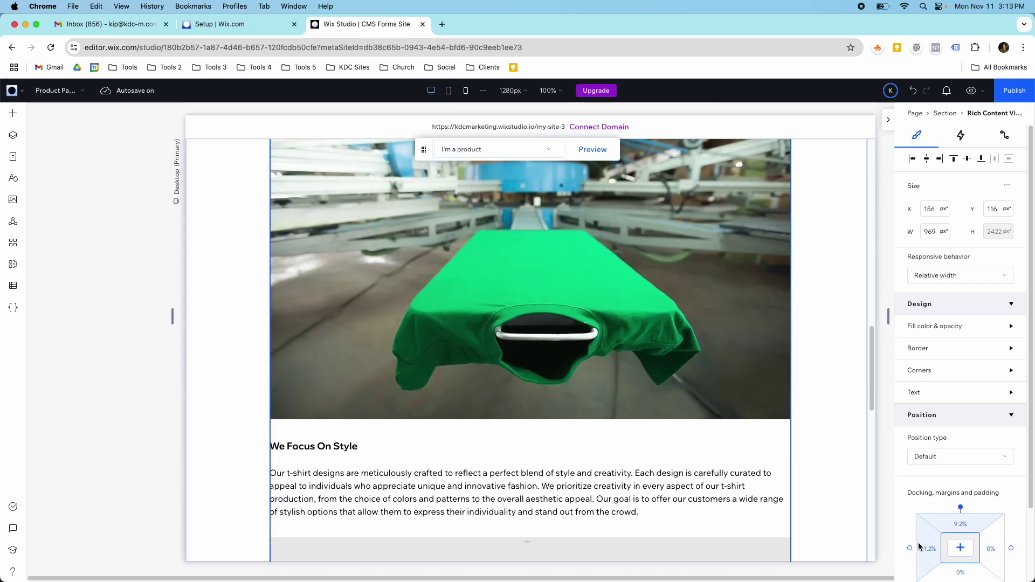
click(960, 548)
scroll(727, 364, up, 7)
scroll(727, 364, down, 15)
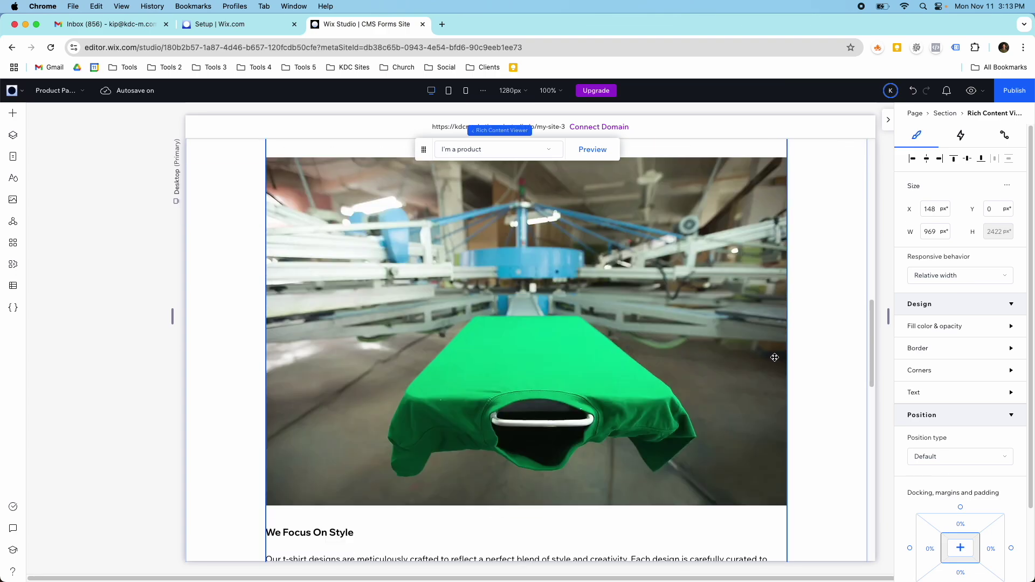
Give the section holding the rich content 5% padding
click(853, 310)
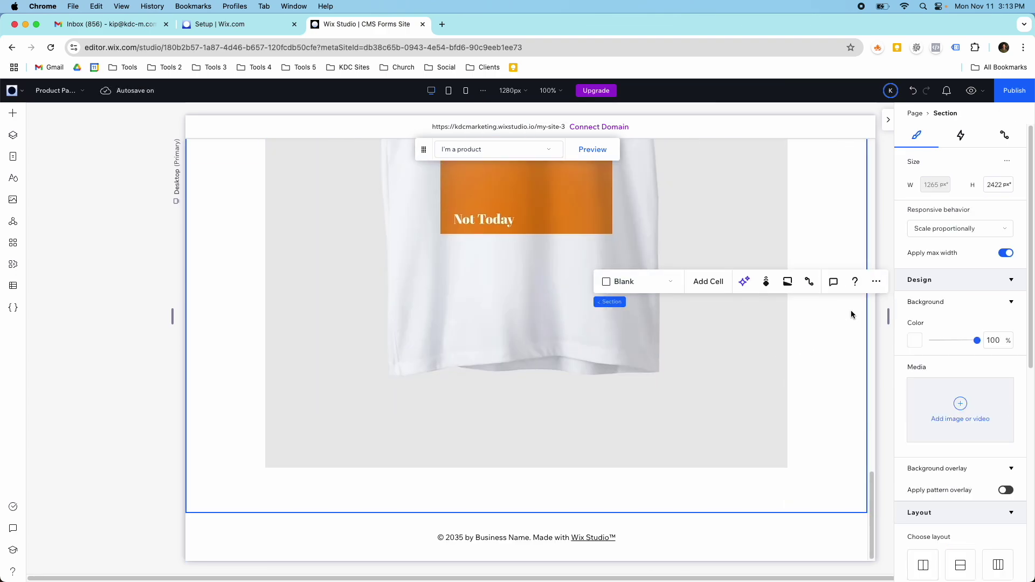
scroll(851, 311, up, 6)
scroll(850, 312, up, 4)
scroll(949, 431, down, 7)
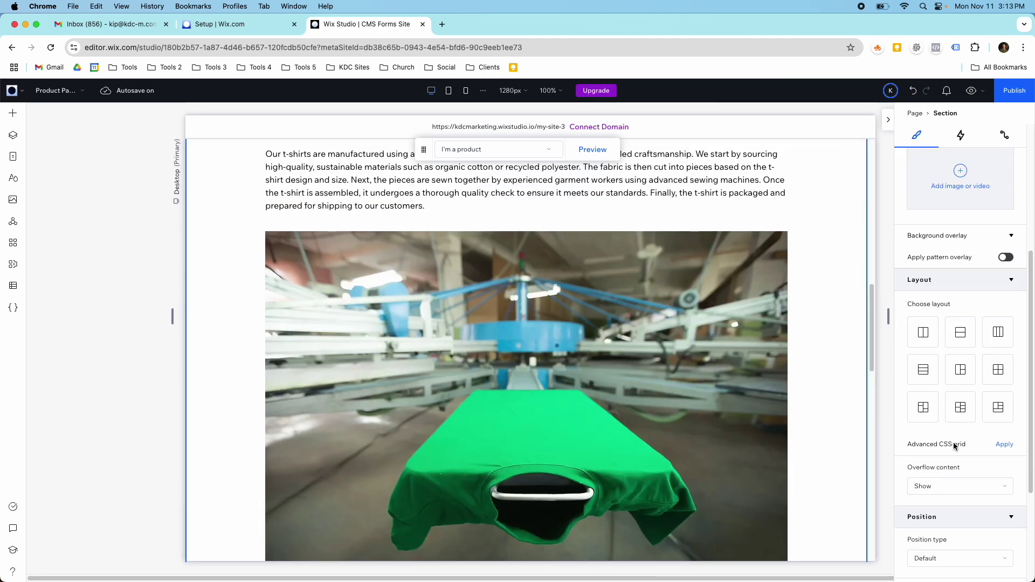
click(960, 477)
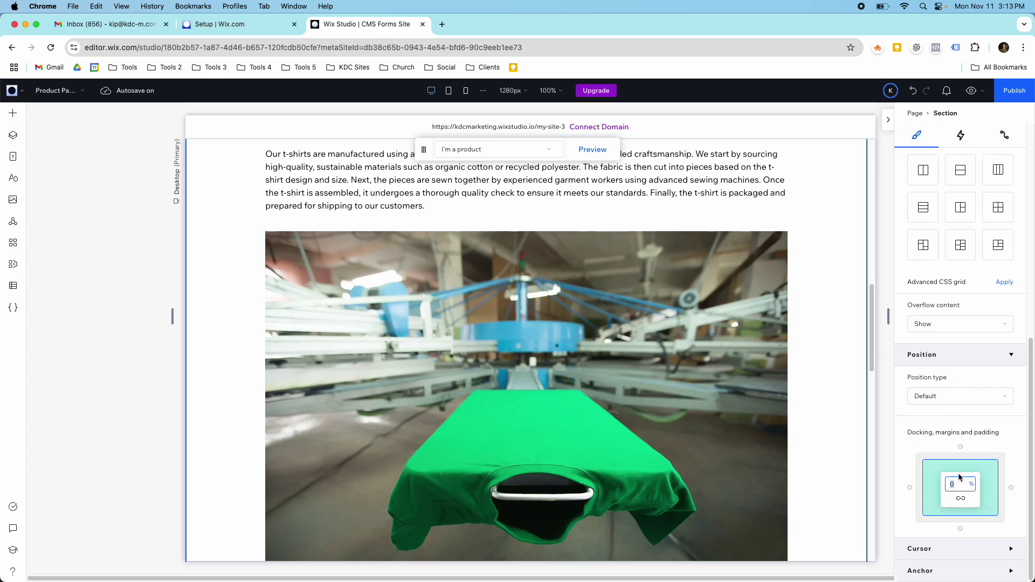
text(5)
key(Return)
scroll(712, 395, up, 5)
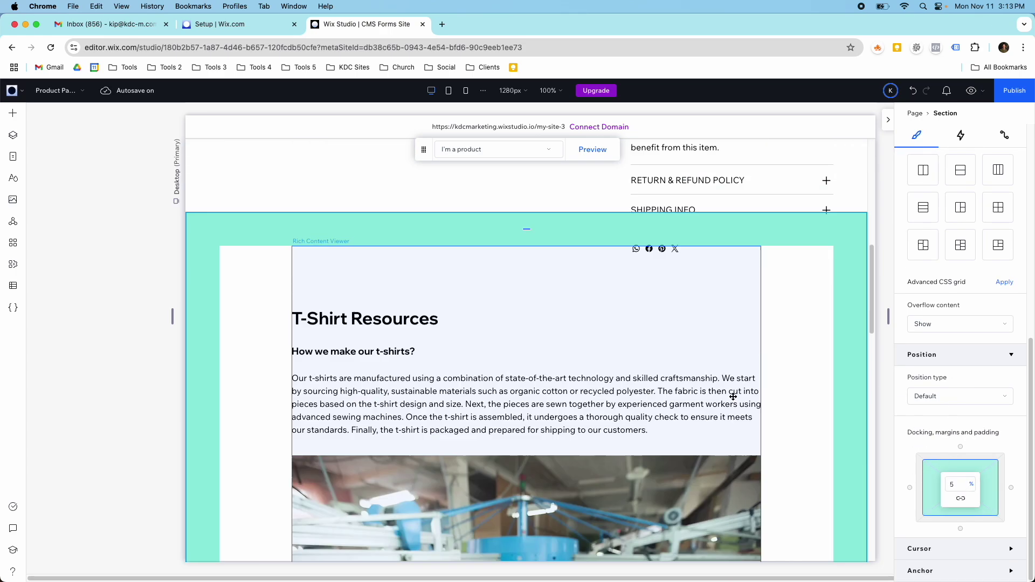
scroll(712, 395, down, 5)
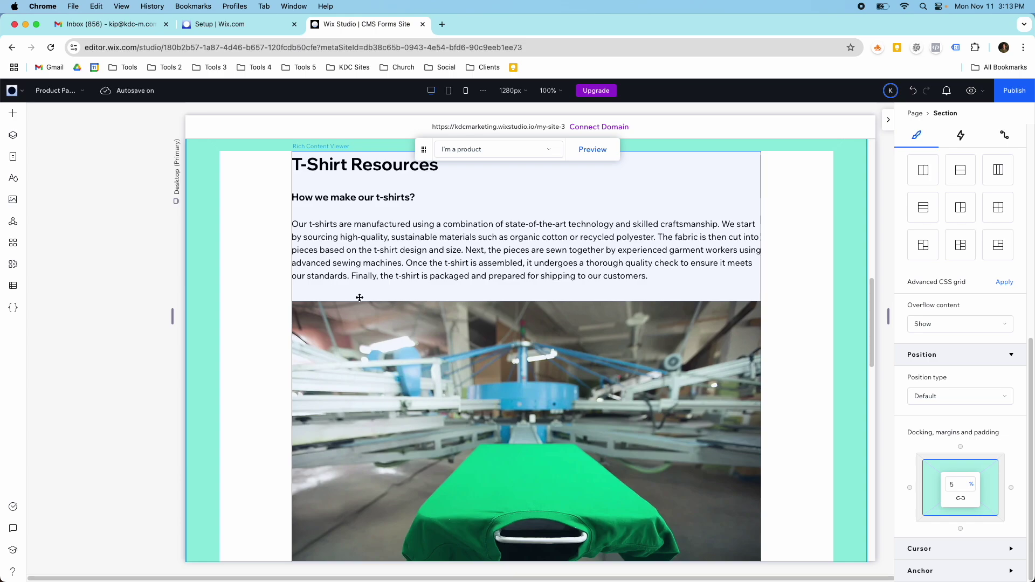
Rename the section holding the Rich Content Viewer to 'CMS Dataset' in the Layers panel
click(12, 135)
click(55, 233)
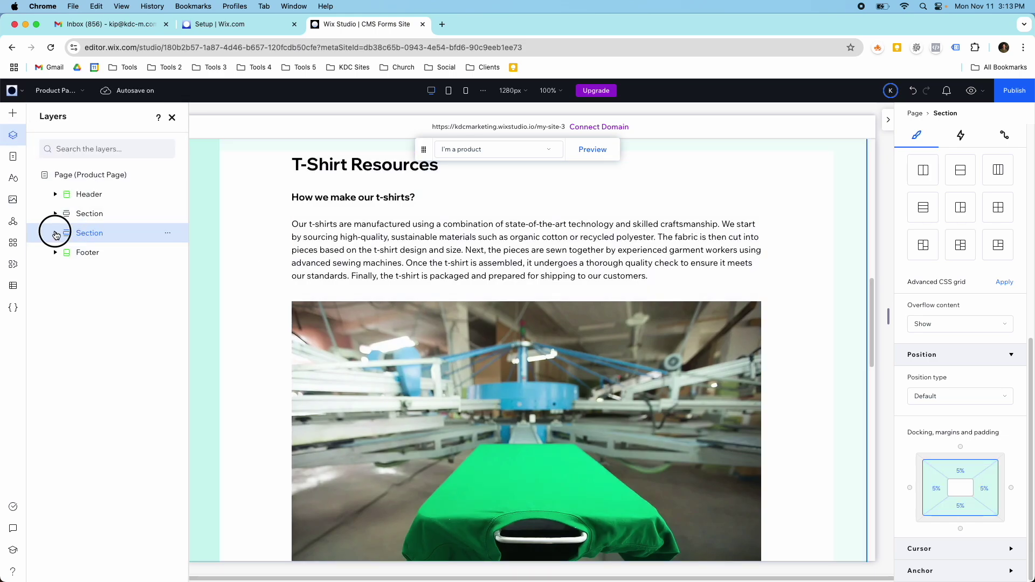
click(166, 238)
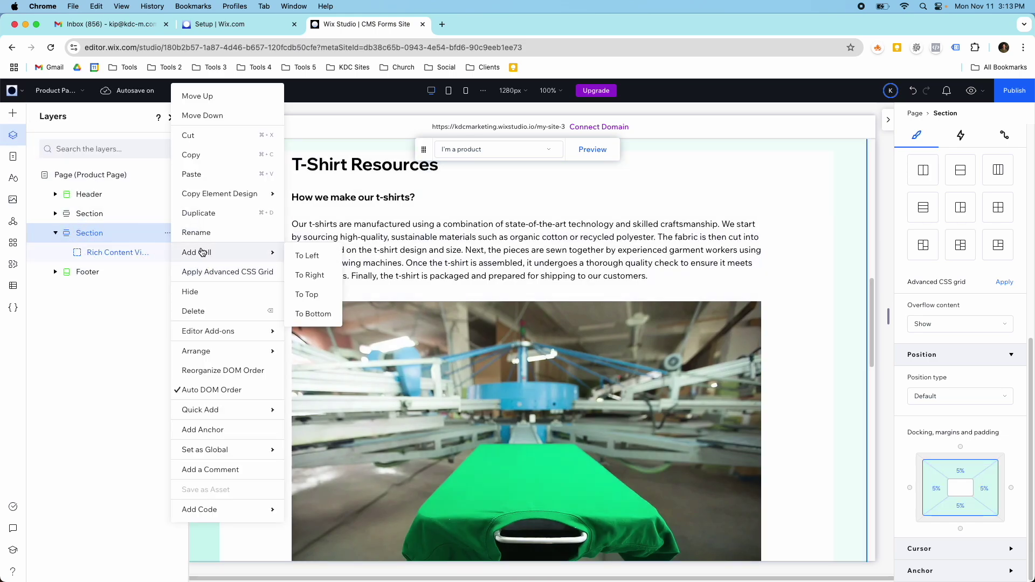
click(199, 234)
text(C)
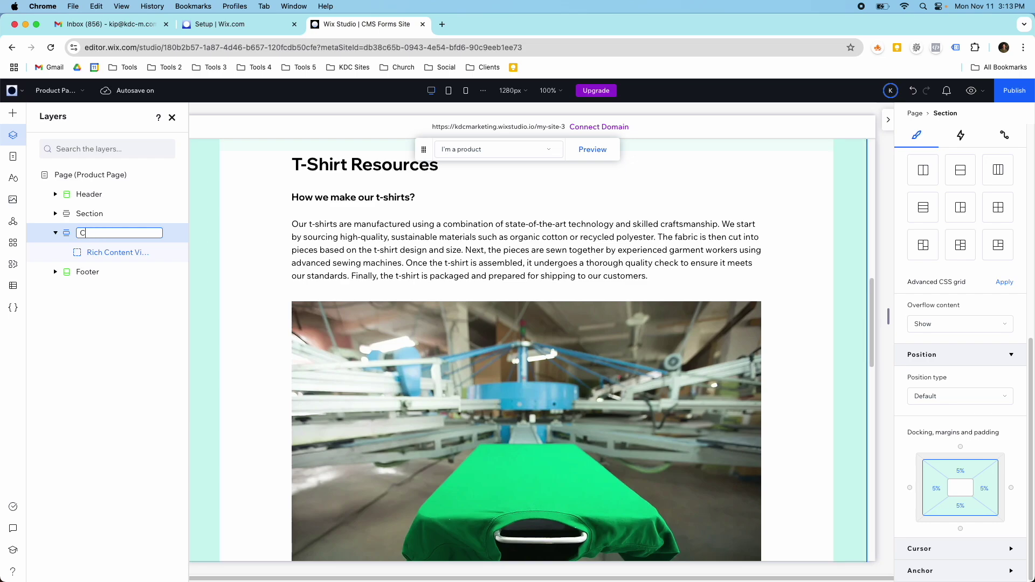
text(MS)
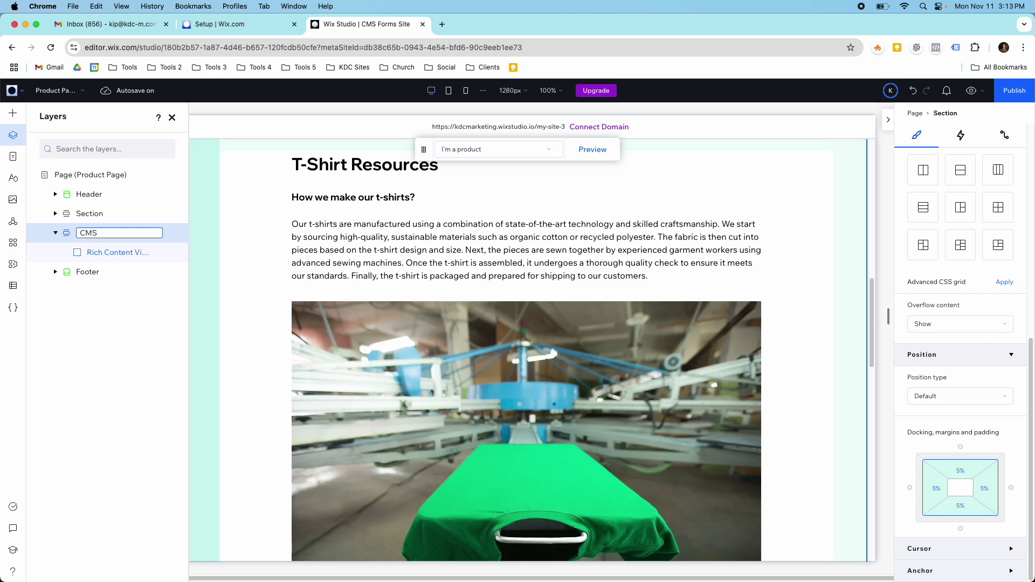
text( Dataset)
key(Return)
Scroll the editor to check the renamed section, then open the CMS content manager
scroll(407, 322, down, 10)
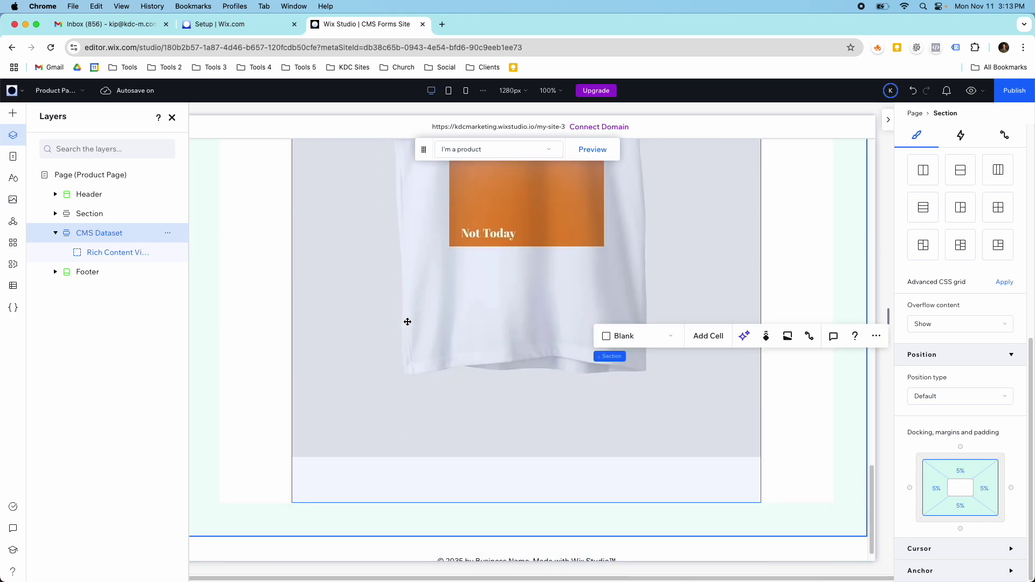
scroll(407, 322, up, 8)
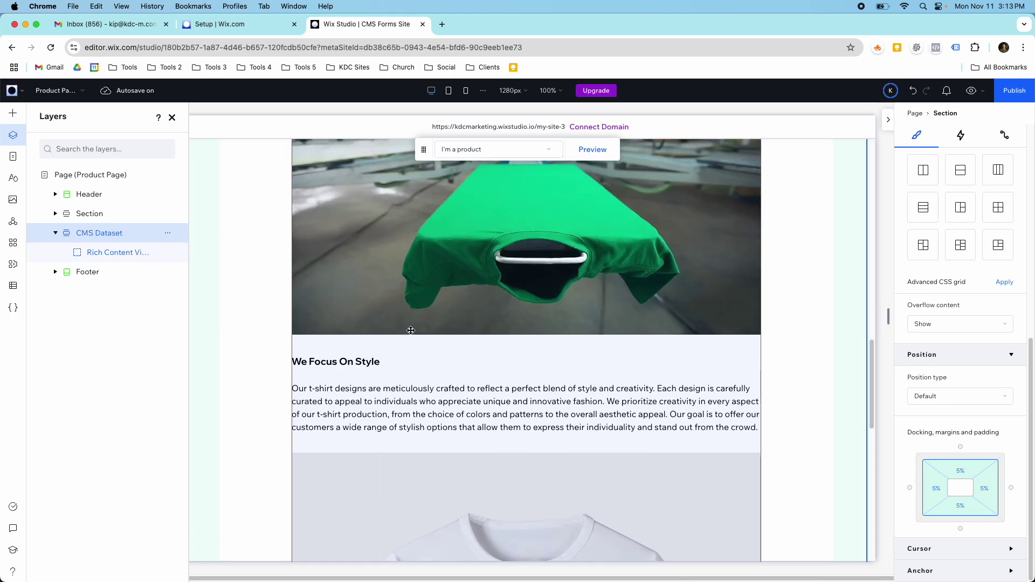
scroll(411, 330, up, 6)
scroll(411, 370, down, 2)
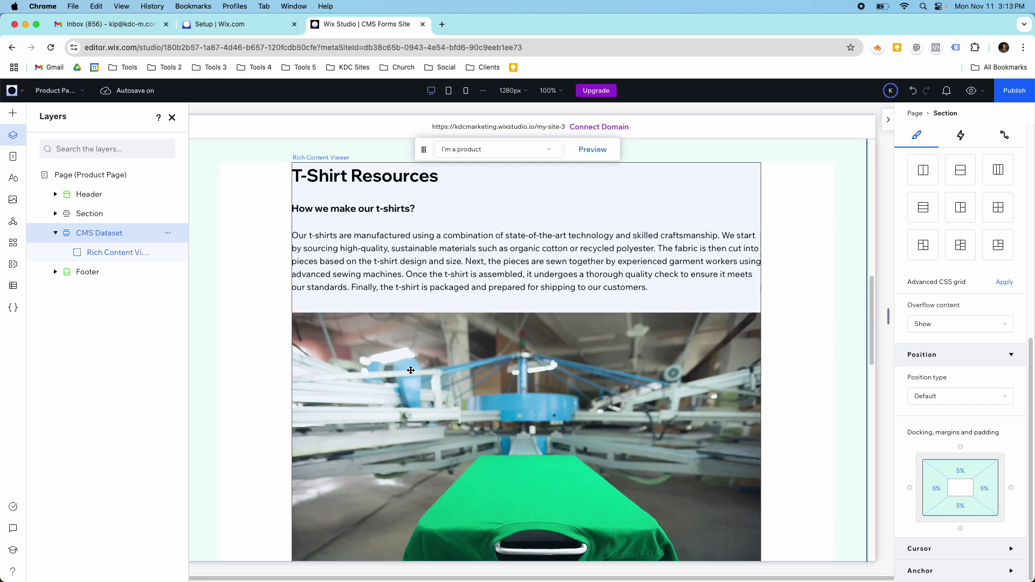
click(13, 285)
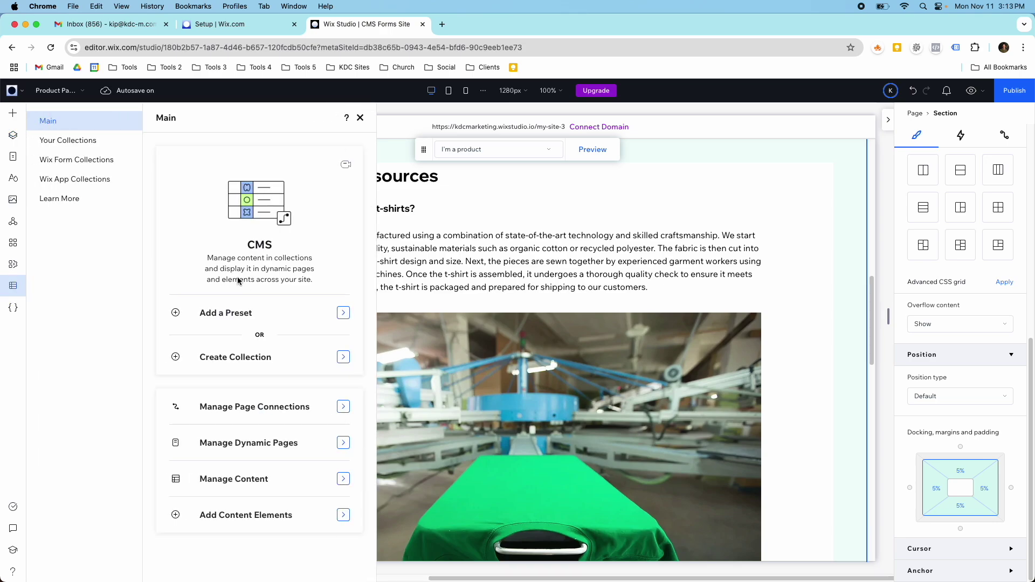
Open the Course List collection and review row 1's Rich Content entry
click(78, 141)
click(208, 185)
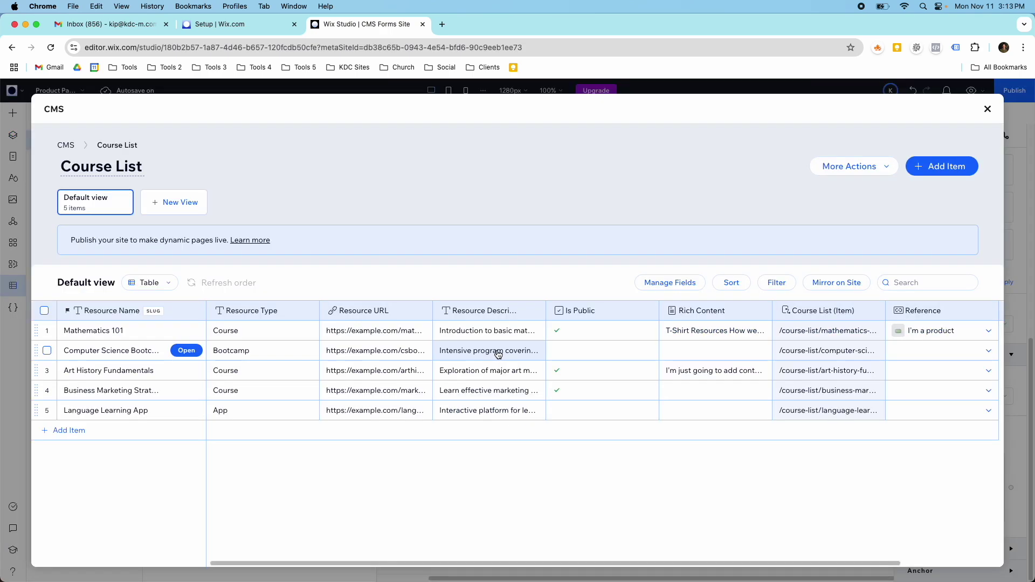
click(675, 330)
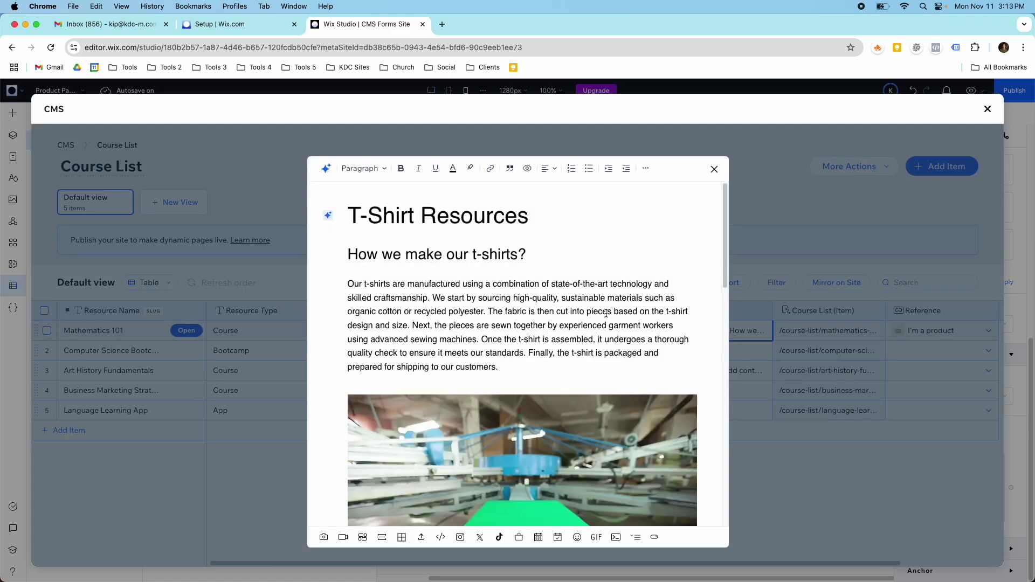
scroll(616, 318, down, 10)
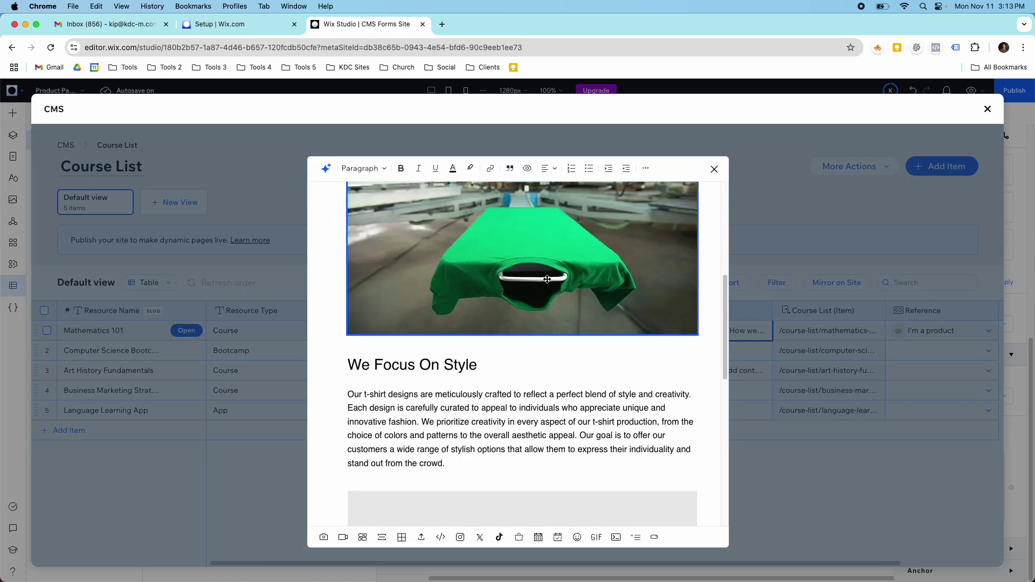
click(714, 169)
Review row 3's Rich Content entry, then close the CMS window
click(709, 370)
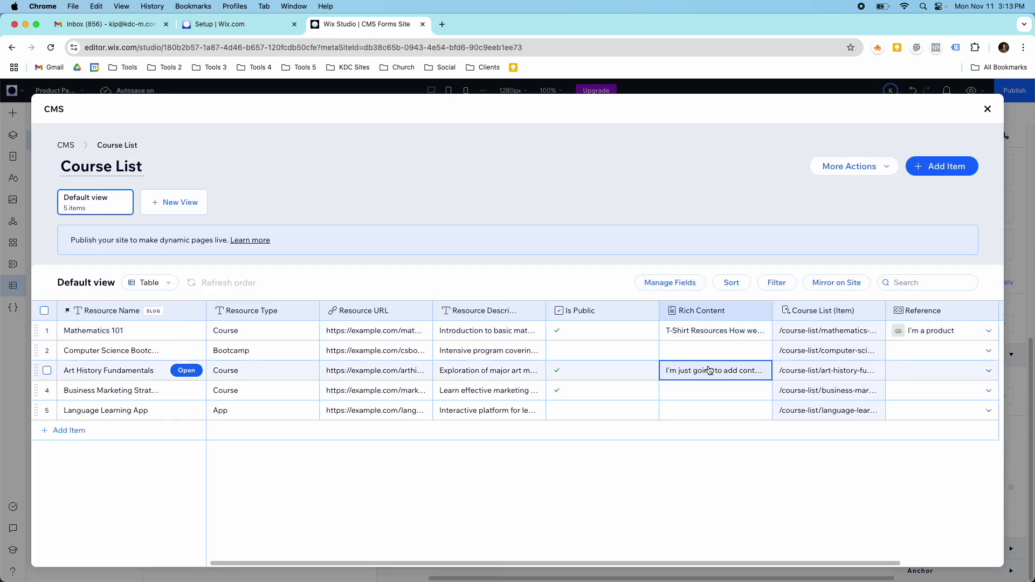
click(710, 370)
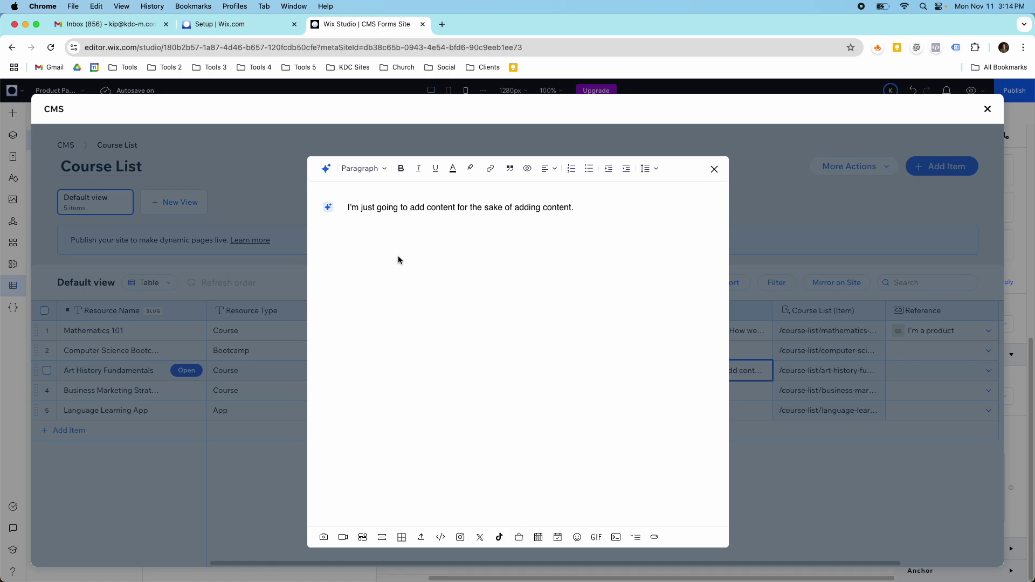
click(713, 169)
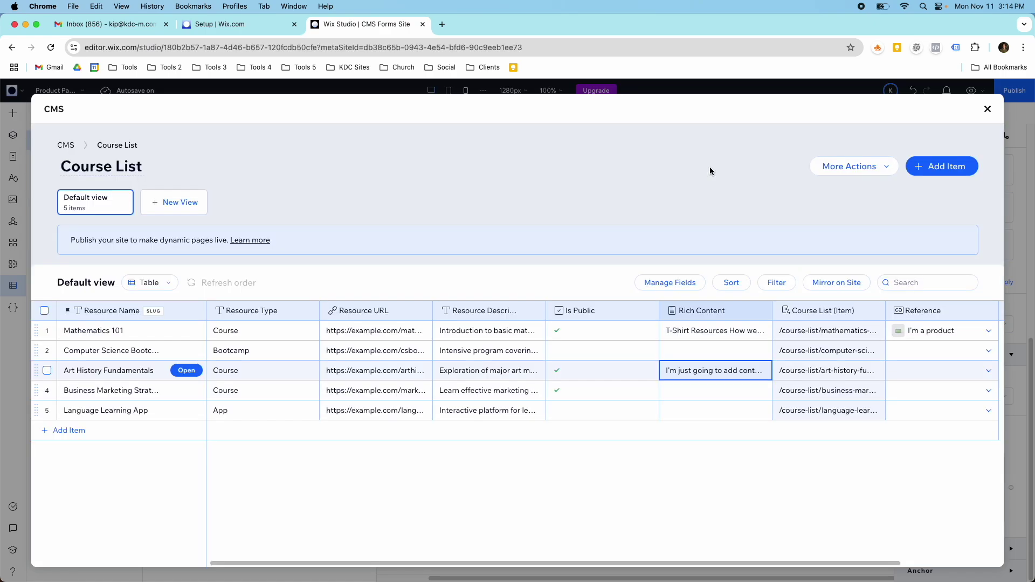
click(986, 110)
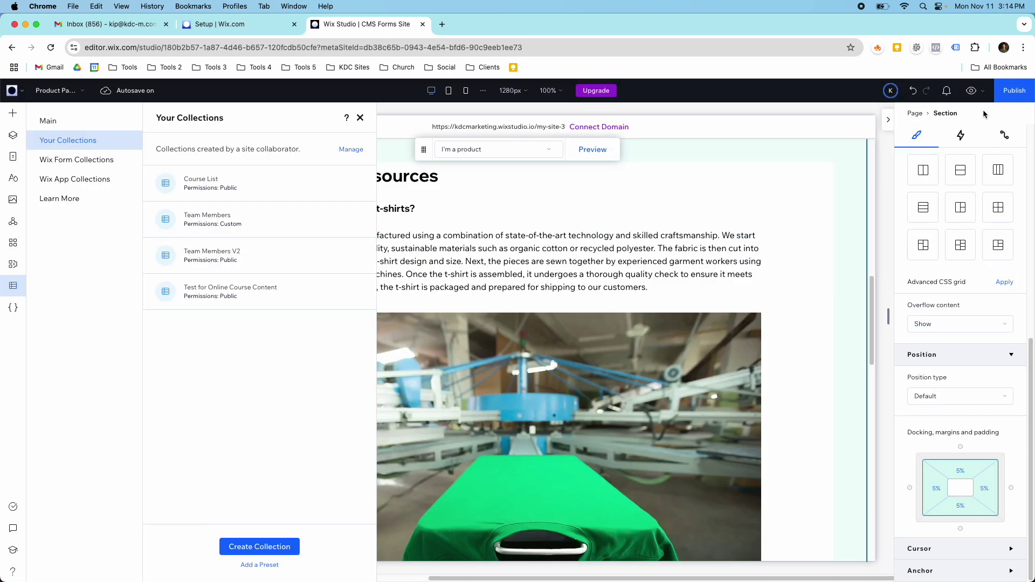